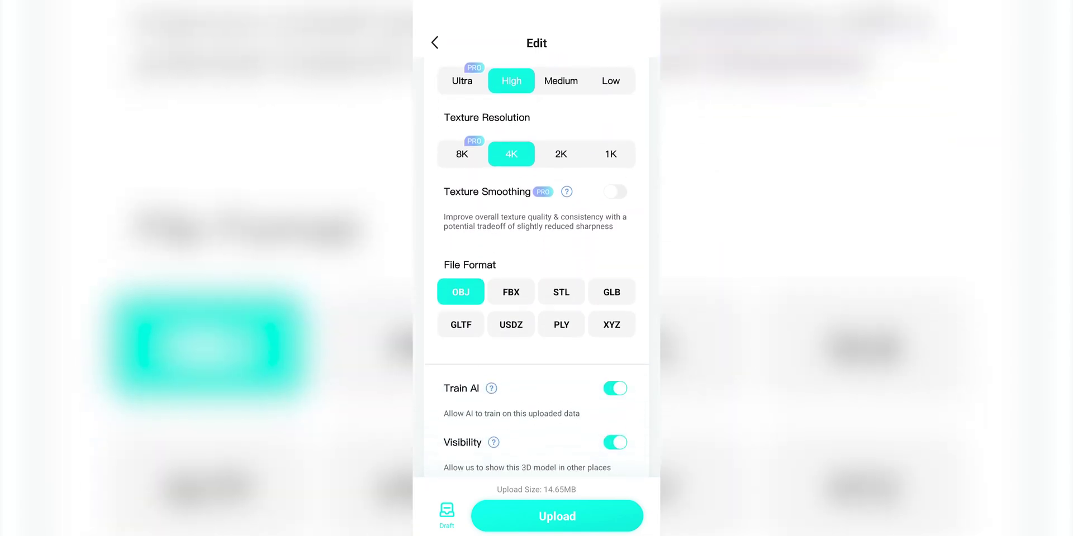
Choose GLTF as the scan's export format, keeping High polygons and 4K textures
click(461, 325)
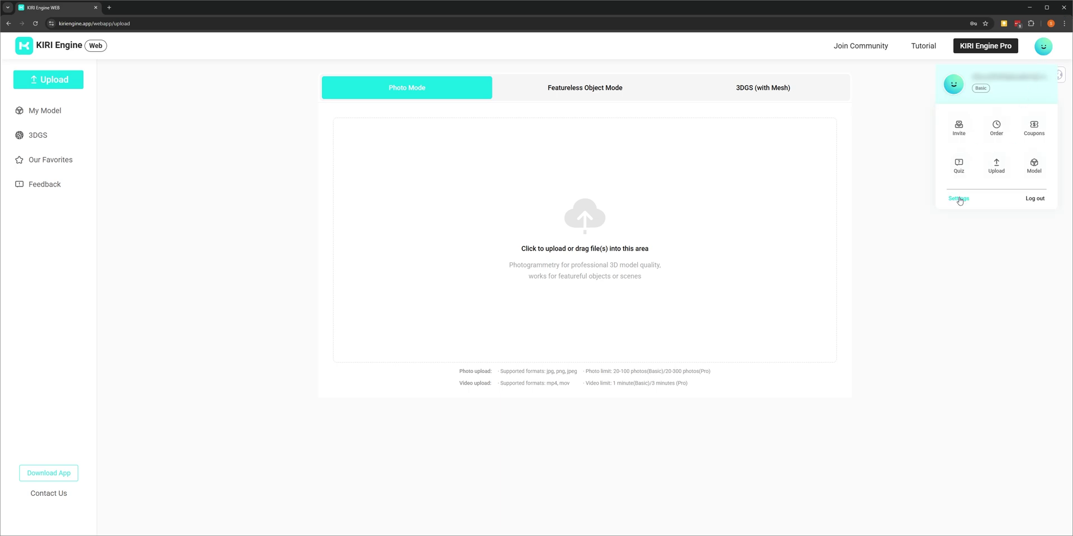
Paste a redeem code in KIRI Engine Web settings and confirm it for 7-day Pro access
click(959, 198)
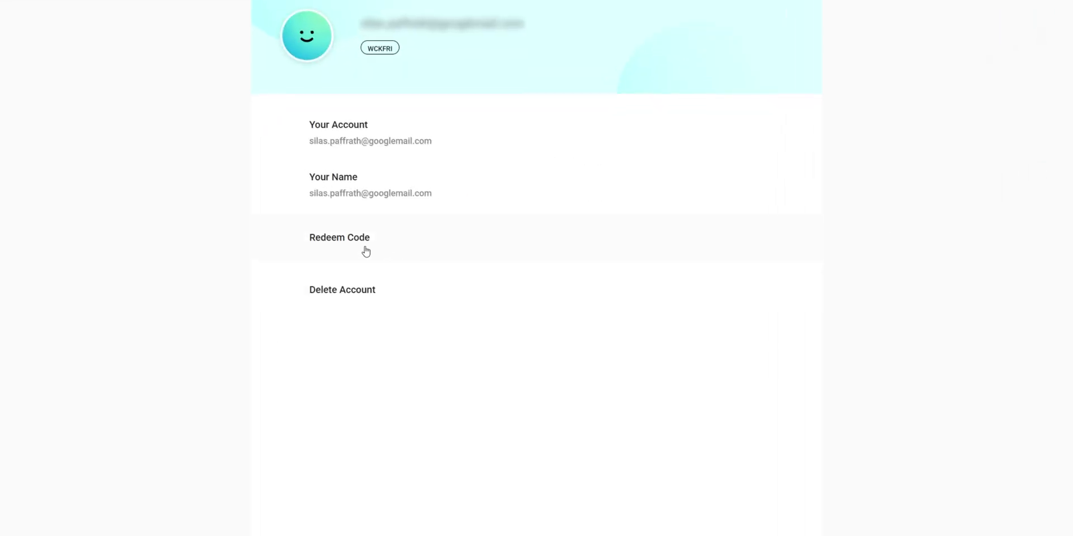
click(366, 251)
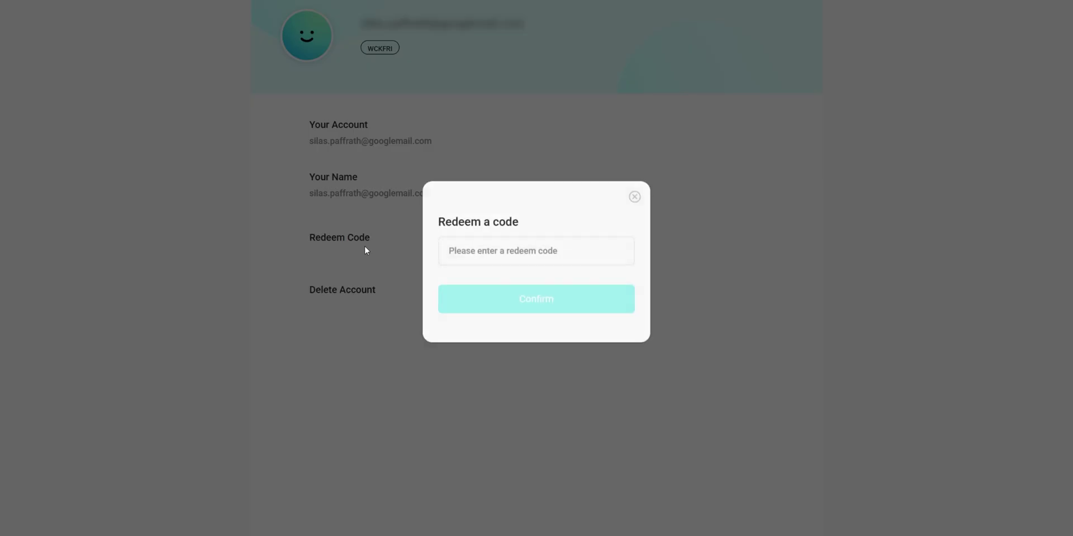
text(BSPStudios)
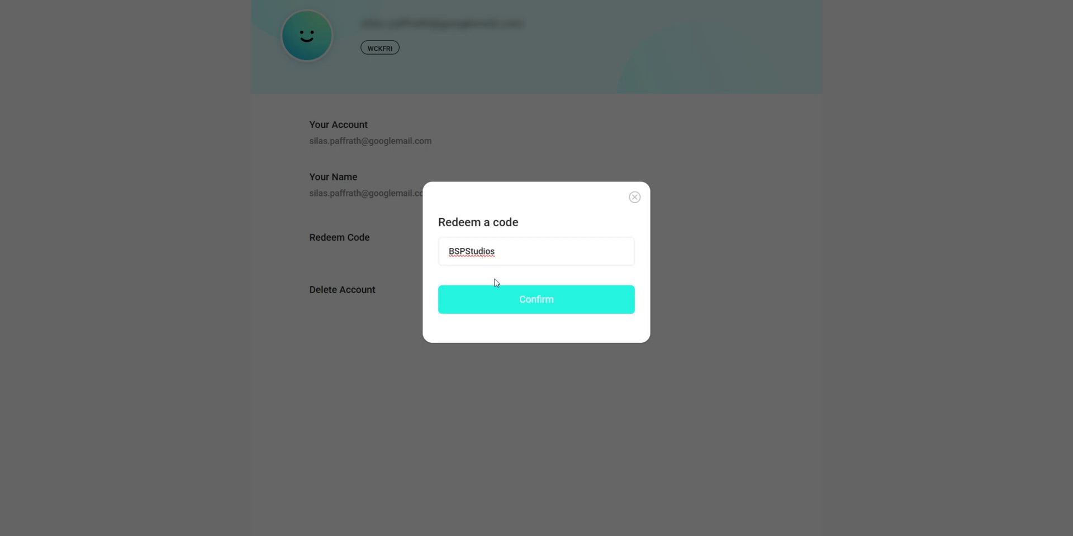
click(527, 302)
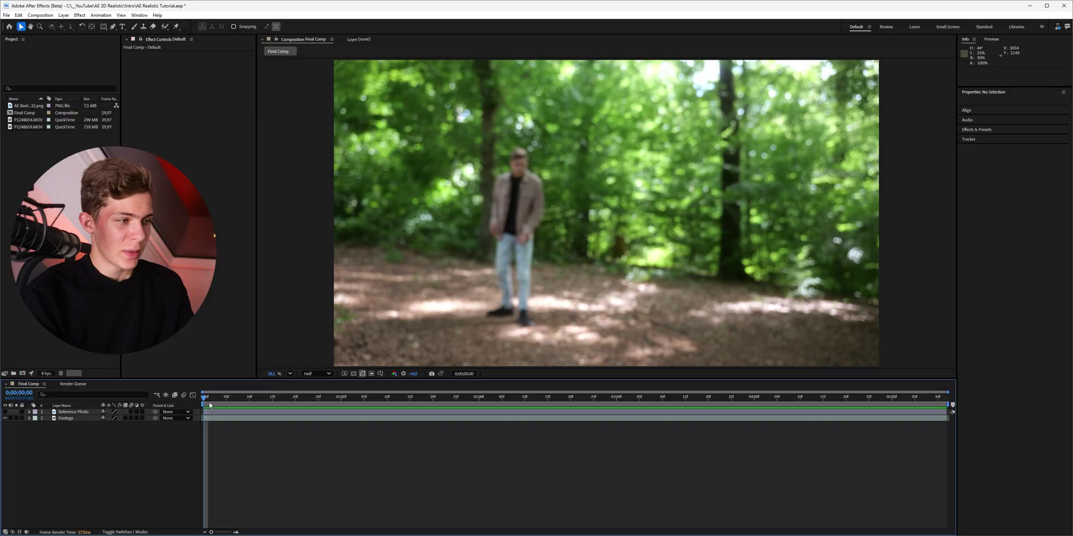
At a later frame, drop 3D Ax_final.glb into Final Comp and name the layer Axe
drag(210, 404, 669, 412)
drag(363, 215, 62, 134)
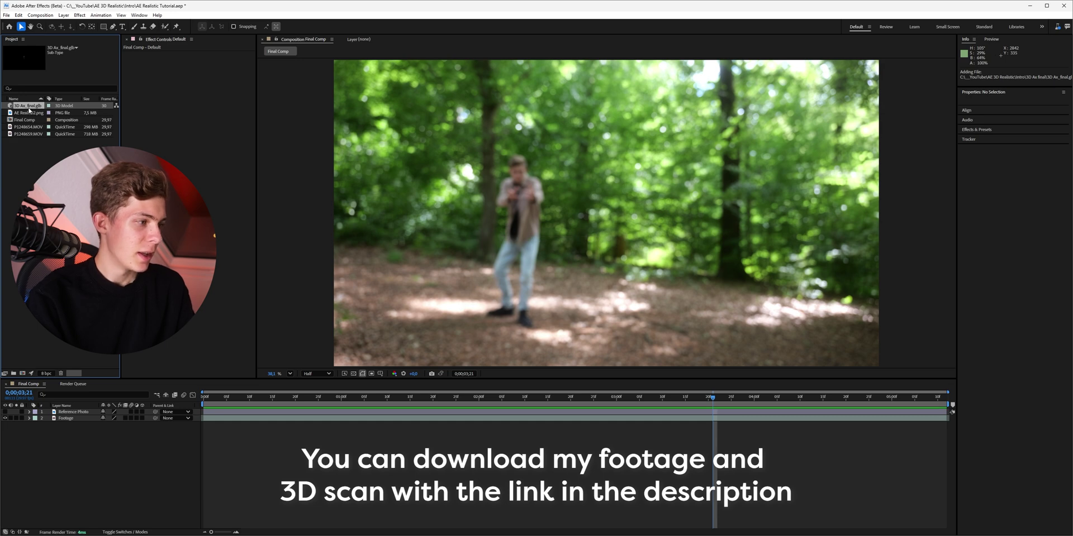
drag(70, 363, 75, 412)
text(Axe)
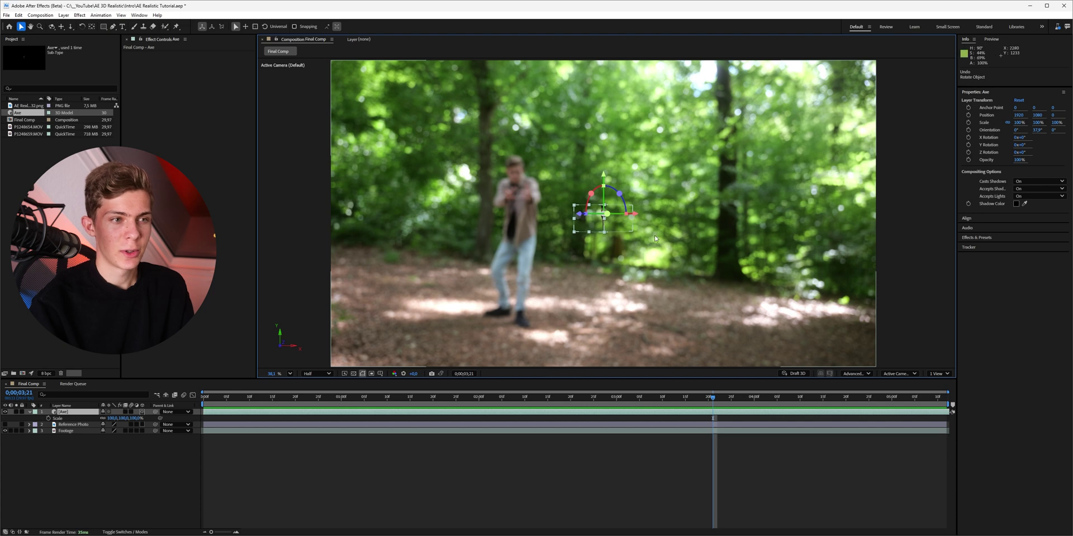
Stand the axe right of the man, keyframing Position and Orientation at 0;00;03;21
drag(635, 218, 710, 347)
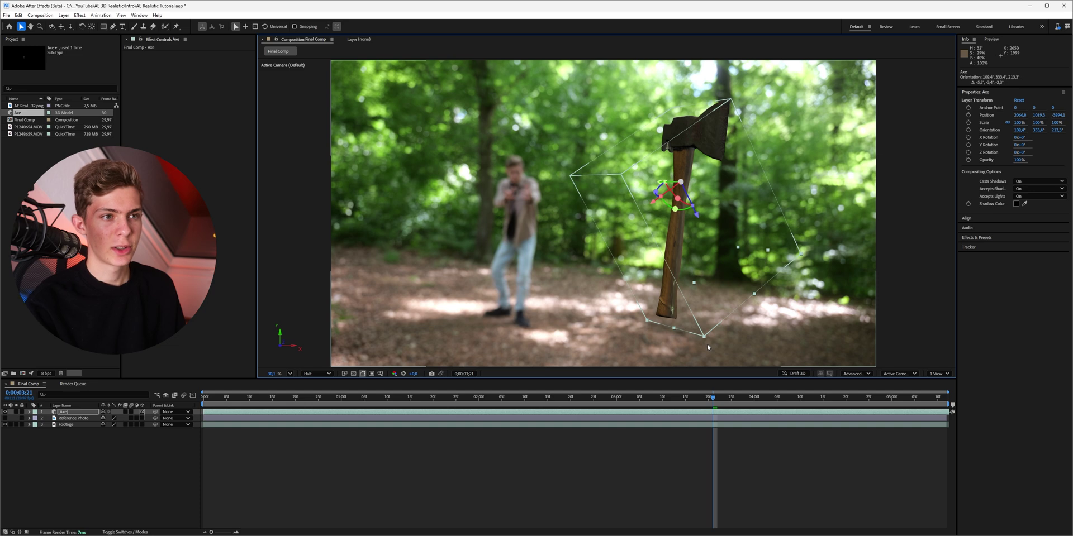
click(30, 412)
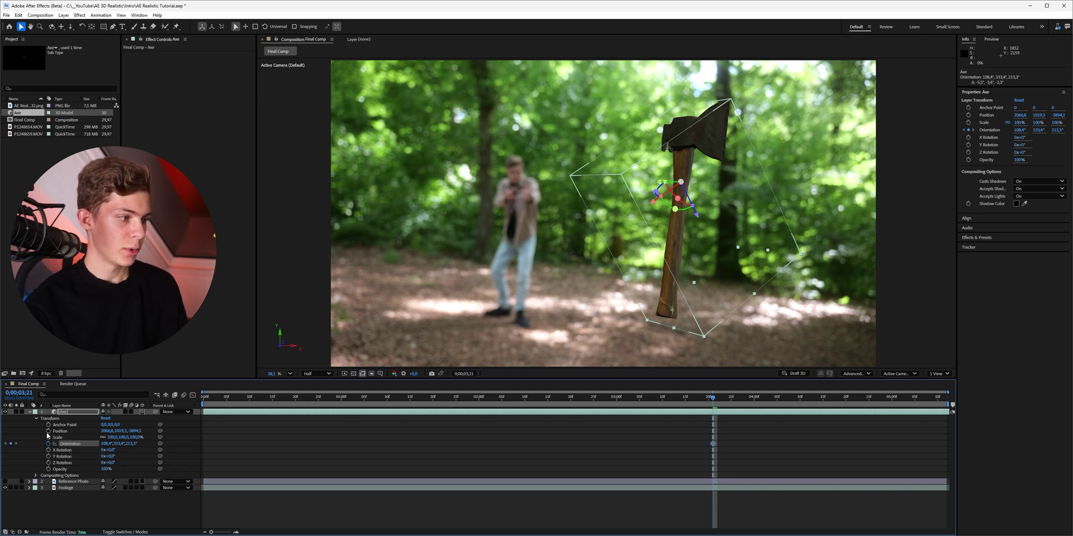
click(67, 416)
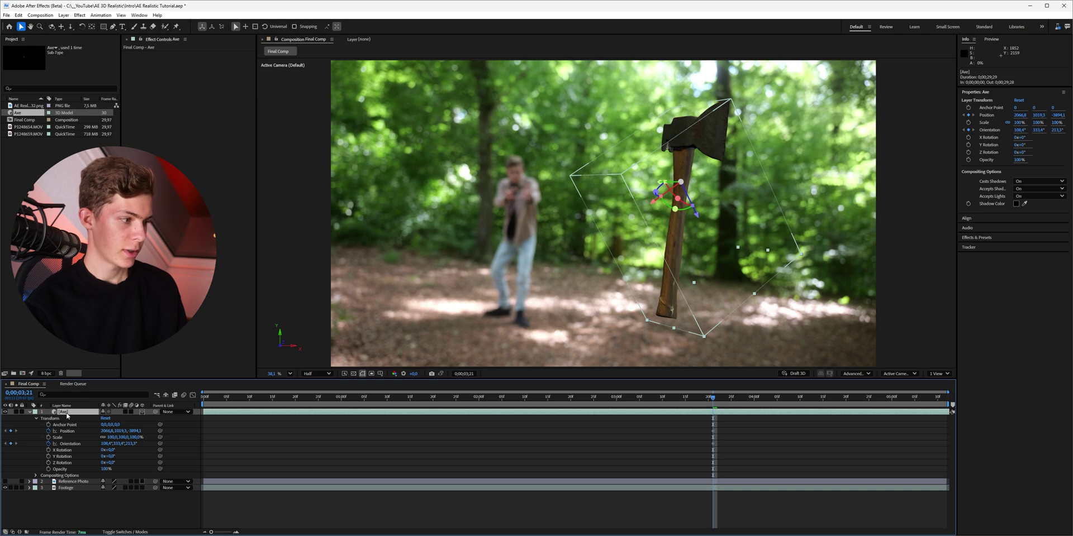
key(u)
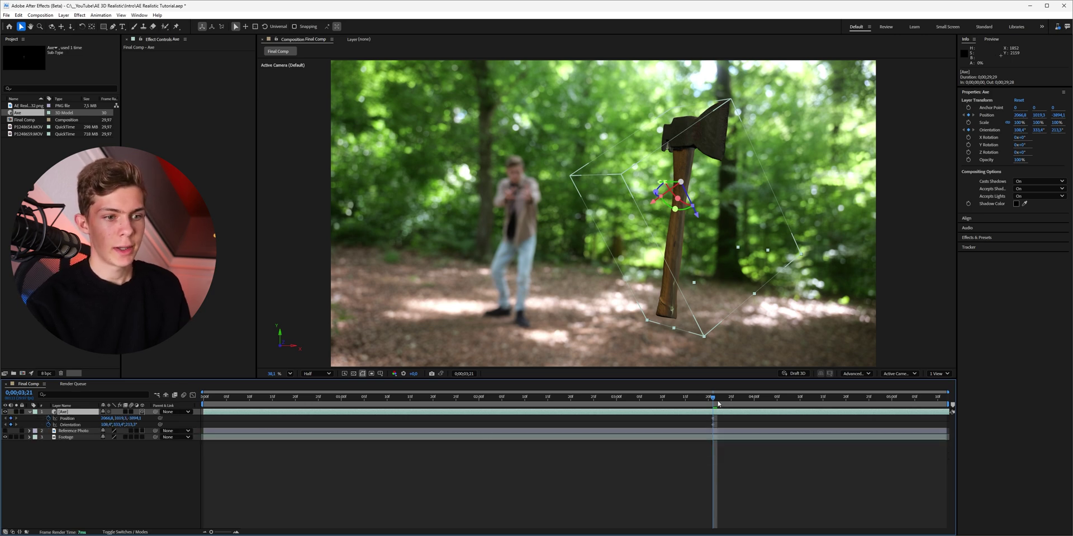
drag(718, 404, 800, 403)
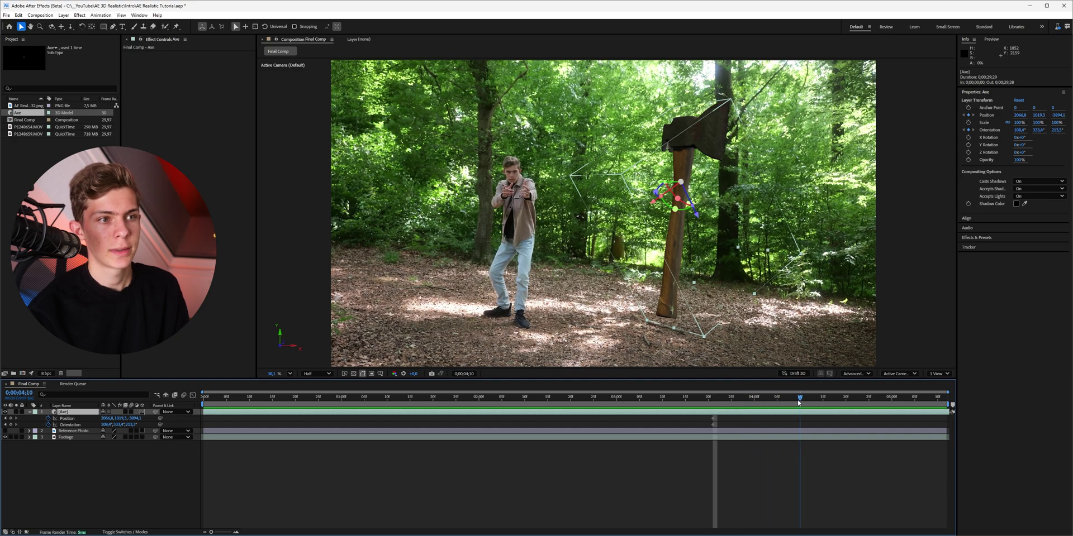
At 0;00;01;16, tilt the axe over and lower it toward the frame bottom, then preview
key(Page_Up)
key(Page_Up)
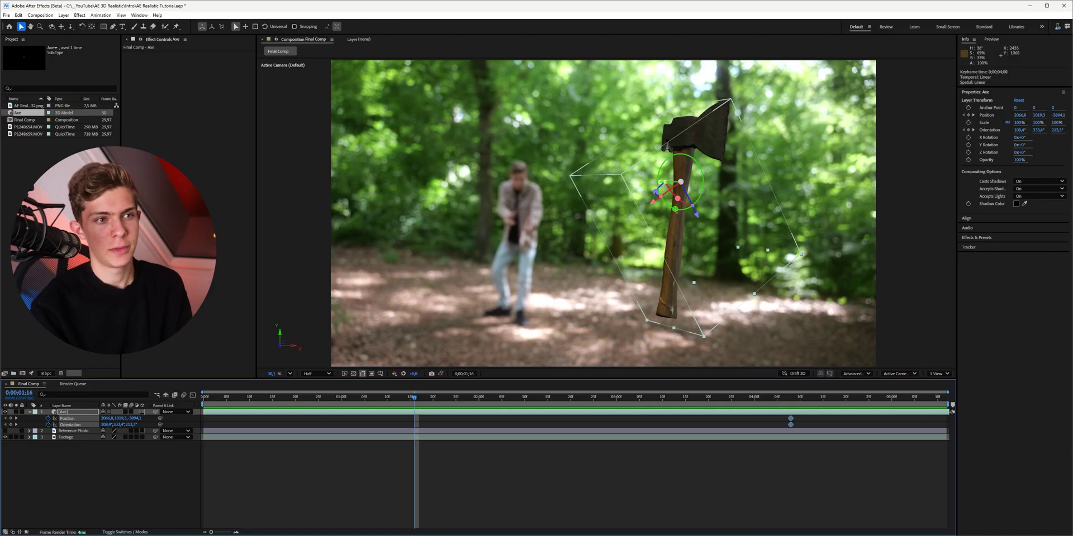
mouse_move(676, 211)
mouse_down()
mouse_move(658, 183)
mouse_move(685, 187)
mouse_move(651, 184)
mouse_move(675, 201)
mouse_move(682, 225)
mouse_up()
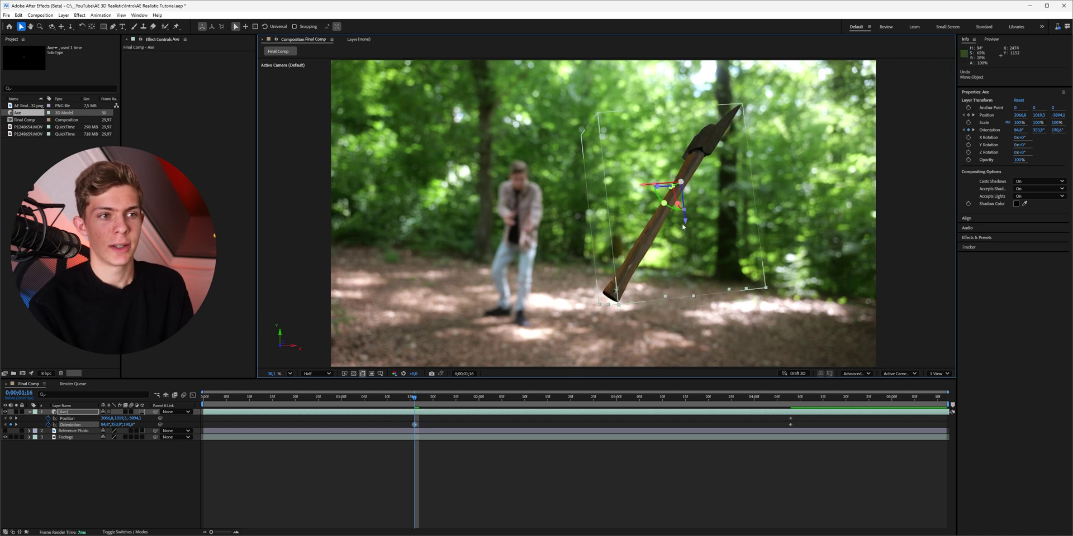
drag(680, 182, 690, 366)
key(ctrl+s)
key(space)
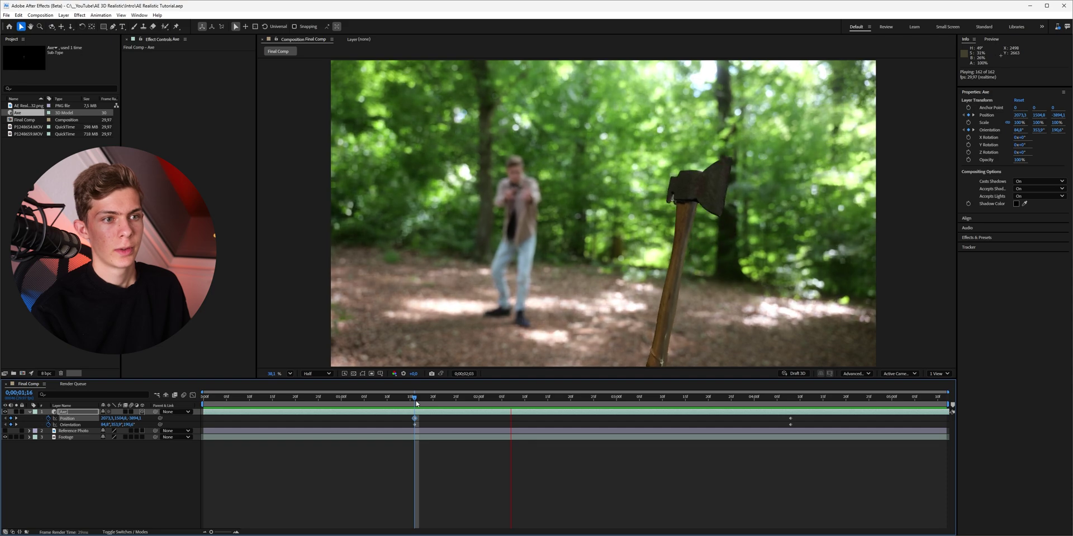
key(space)
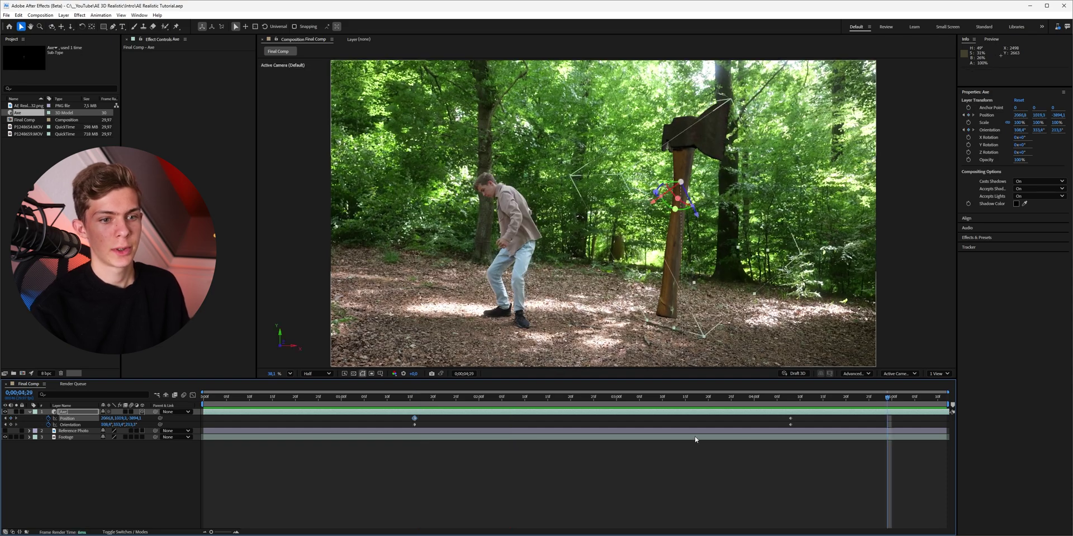
Apply Easy Ease In to the axe's two final keyframes
drag(798, 429, 785, 415)
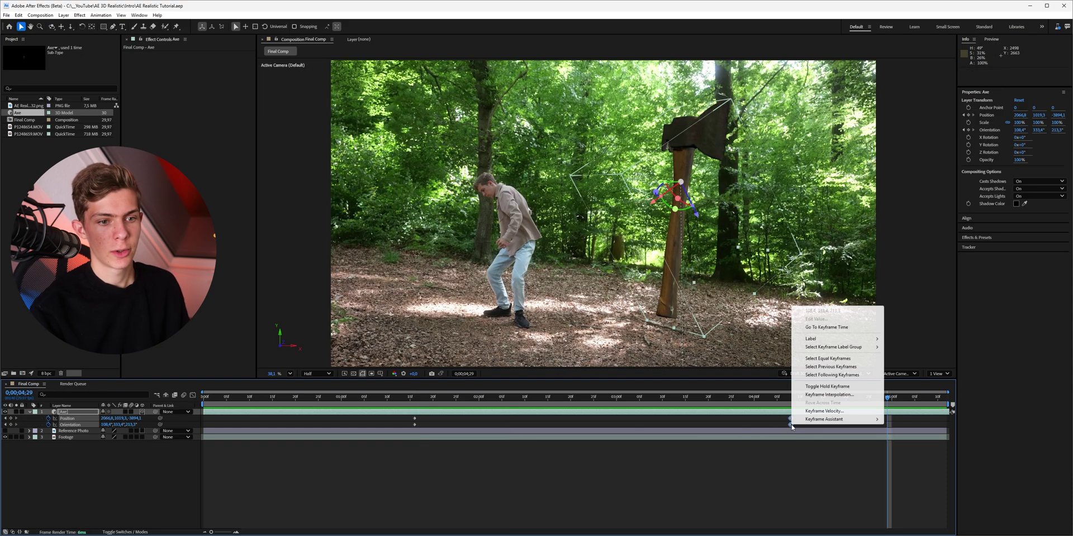
right_click(790, 425)
mouse_move(798, 422)
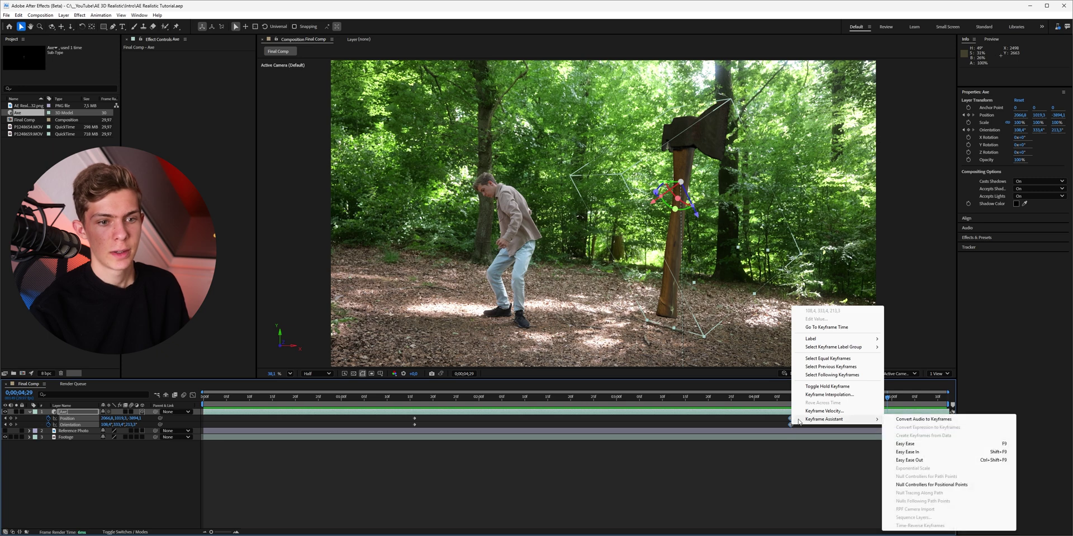
click(916, 454)
Lengthen the ease influence in the Graph Editor and preview the eased animation
key(shift+F3)
drag(728, 507, 699, 511)
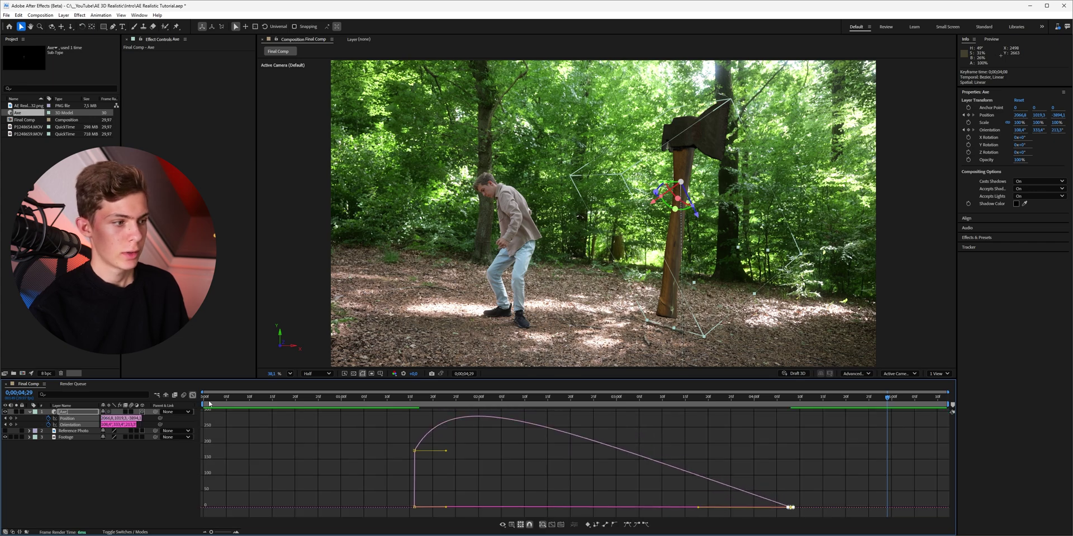
key(shift+F3)
click(276, 397)
key(space)
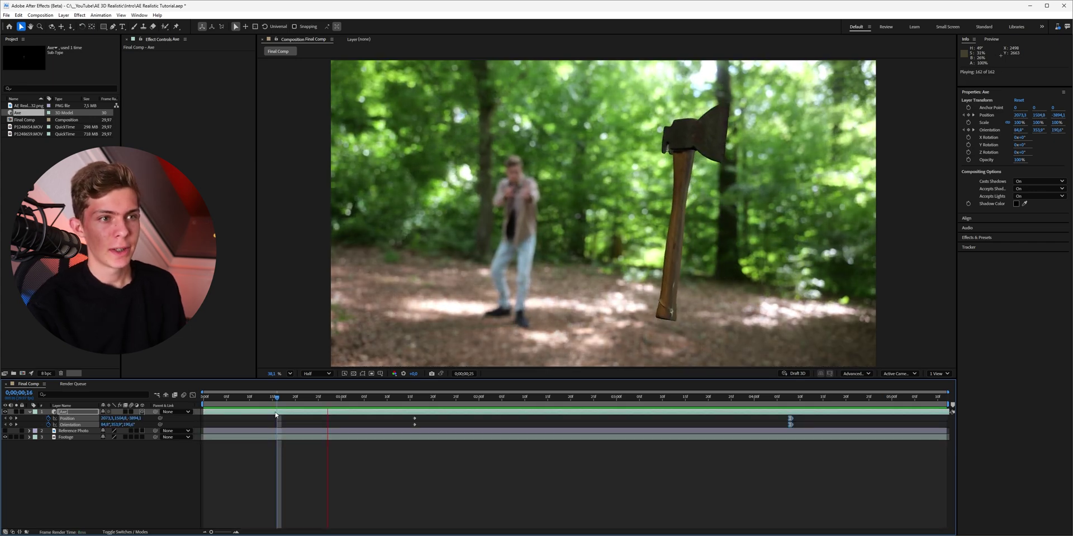
key(space)
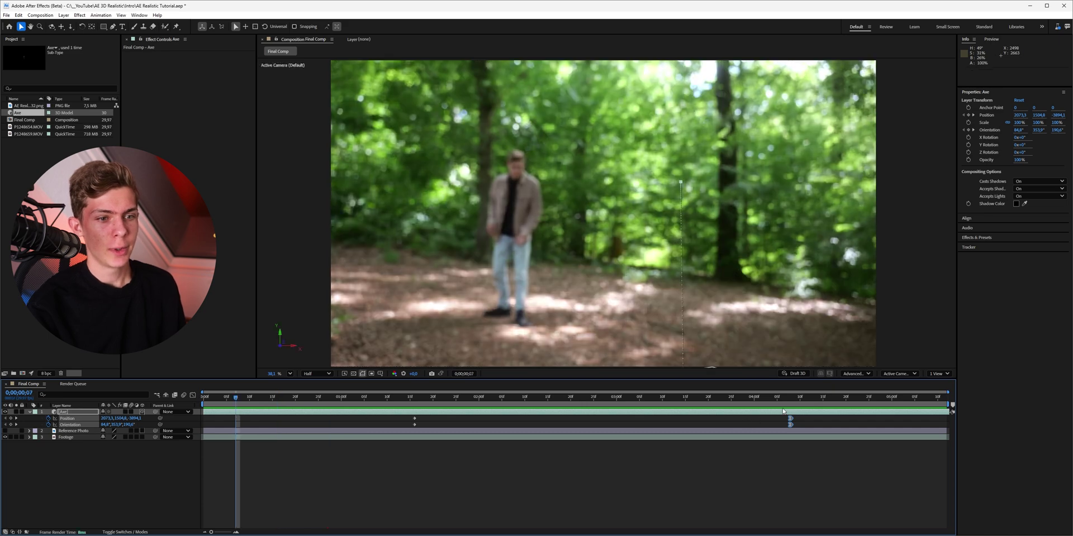
At 0;00;04;14, use 2 Views with Top view to pull the axe toward the man's hands
click(788, 408)
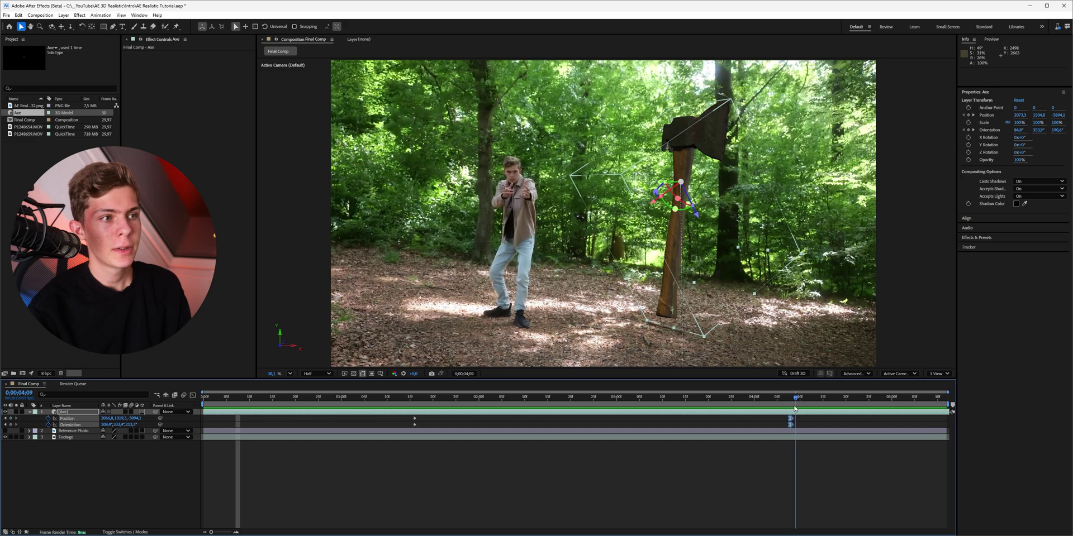
key(Page_Down)
key(Page_Down)
key(Page_Down)
key(Page_Down)
key(Page_Down)
key(Page_Down)
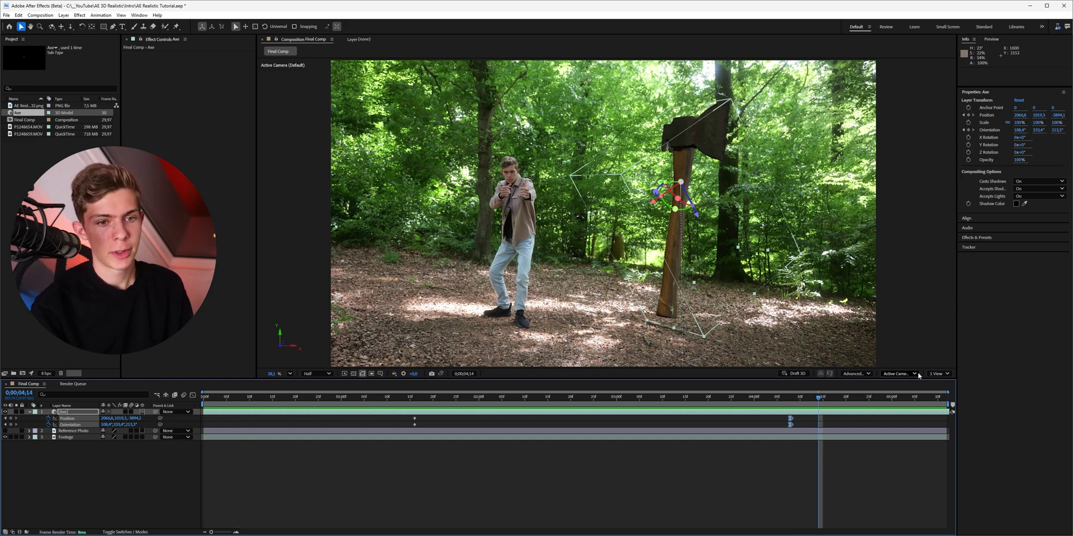
click(938, 374)
click(942, 394)
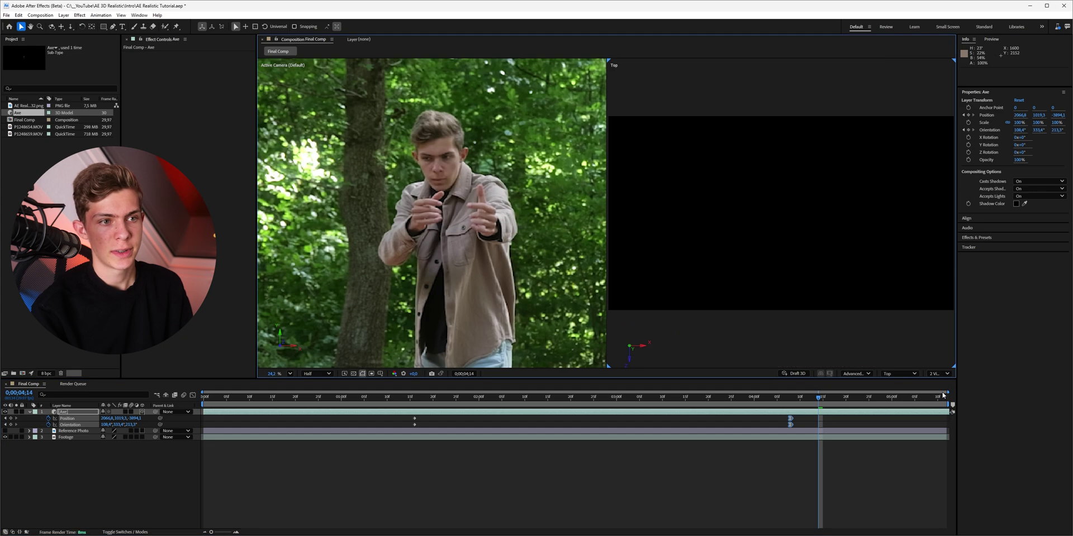
drag(790, 347, 752, 137)
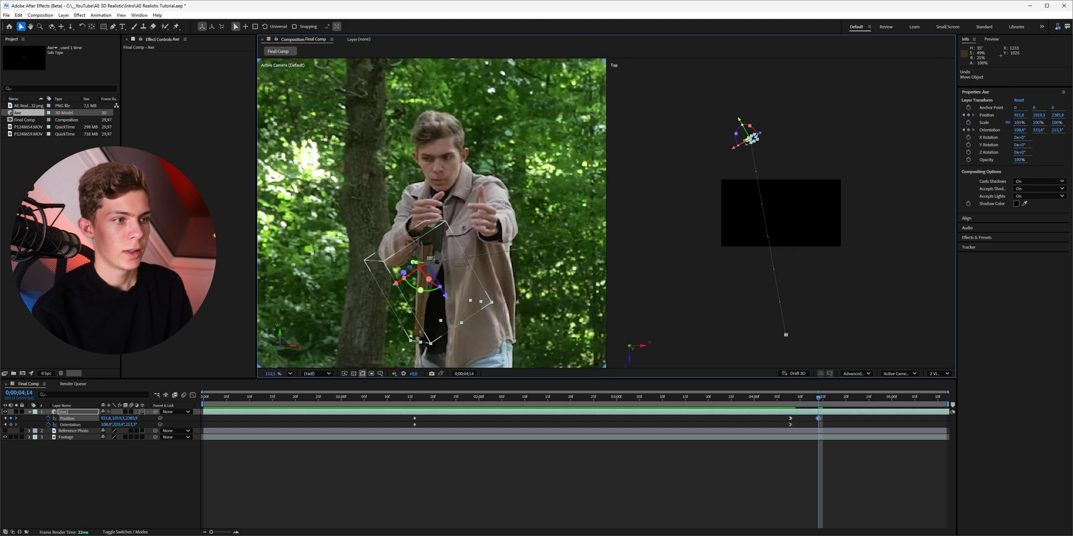
drag(430, 262, 419, 160)
At 0;00;04;17, adjust the axe's depth from above and nudge it slightly left
drag(819, 401, 832, 400)
scroll(757, 137, up, 3)
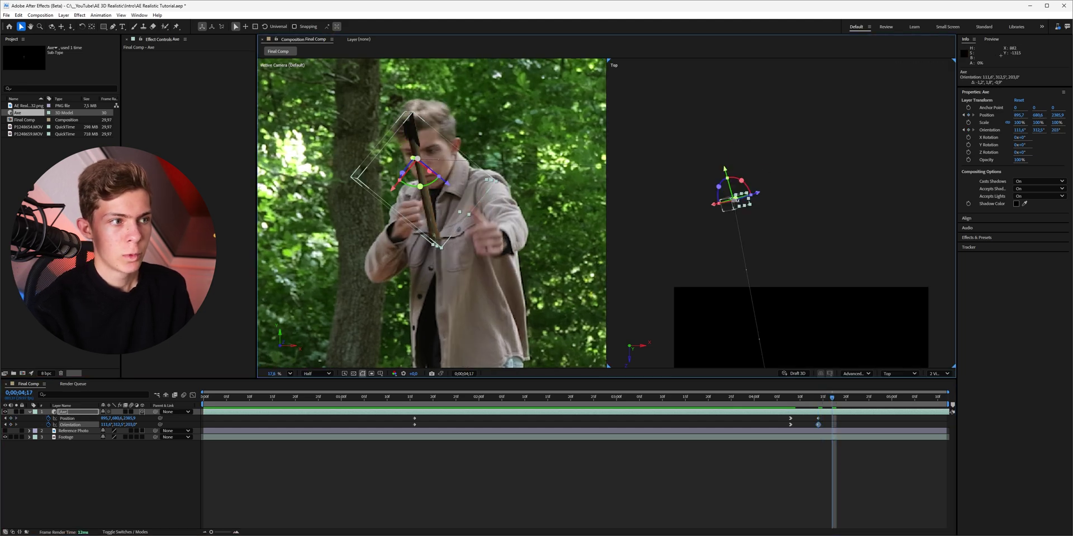
mouse_move(731, 193)
mouse_down()
mouse_move(742, 208)
mouse_move(730, 198)
mouse_up()
drag(401, 158, 400, 165)
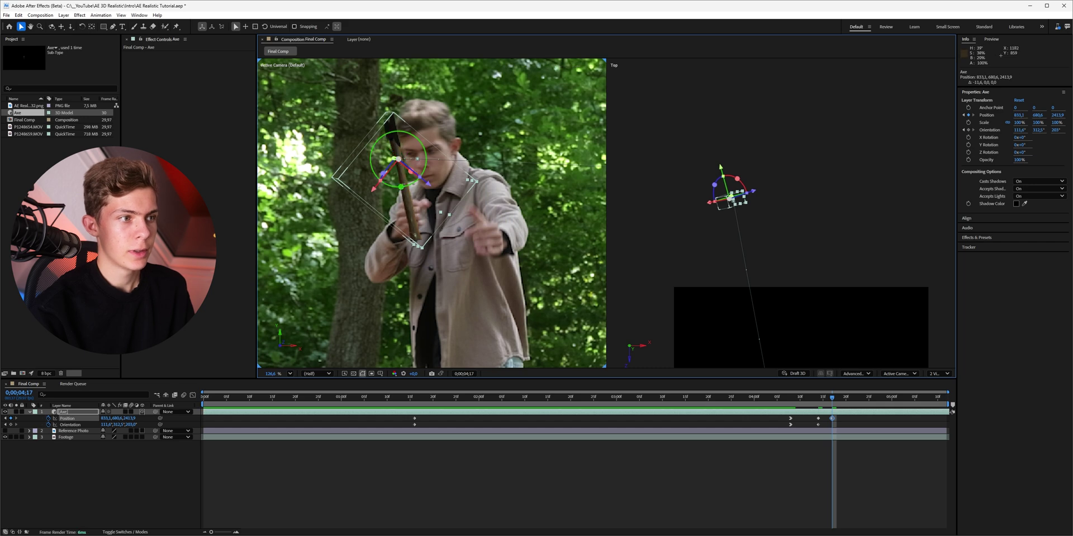
Lower and rotate the axe into the man's hands through 0;00;04;27, then return to 1 View
drag(832, 398, 850, 400)
drag(730, 197, 730, 200)
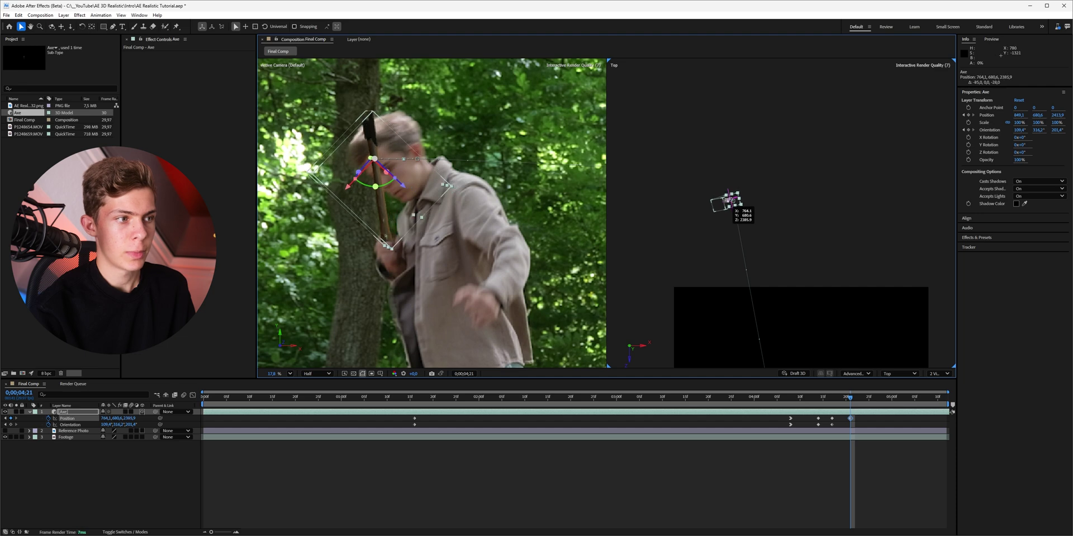
drag(374, 159, 414, 231)
key(Page_Down)
key(Page_Down)
key(Page_Down)
key(Page_Down)
key(Page_Down)
key(Page_Down)
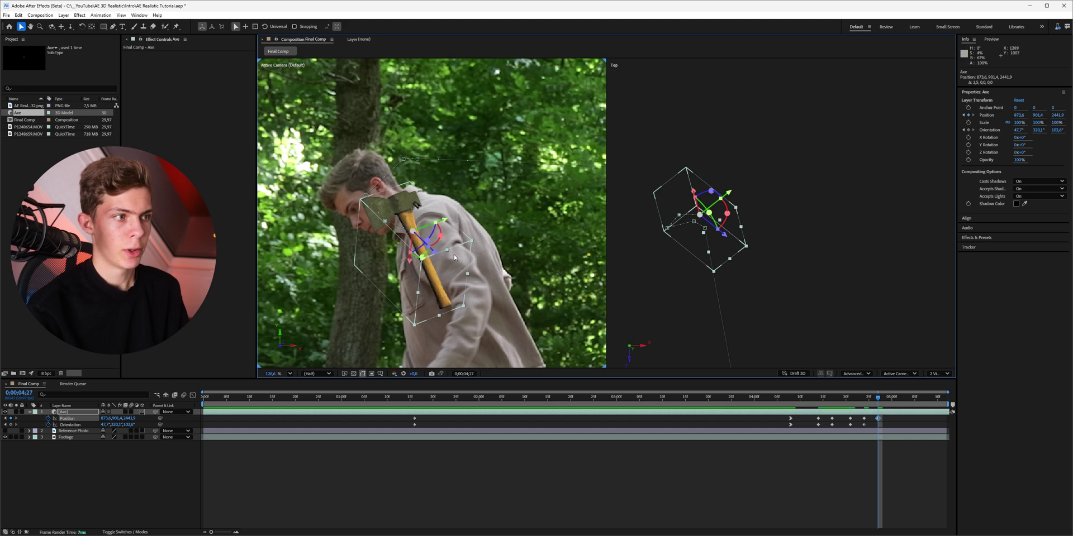
scroll(454, 258, down, 2)
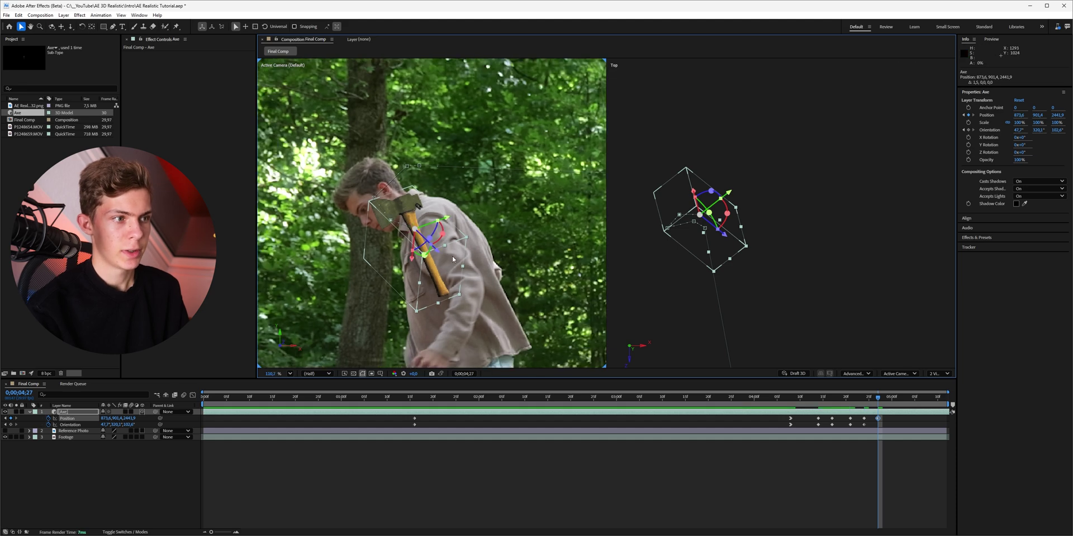
click(933, 374)
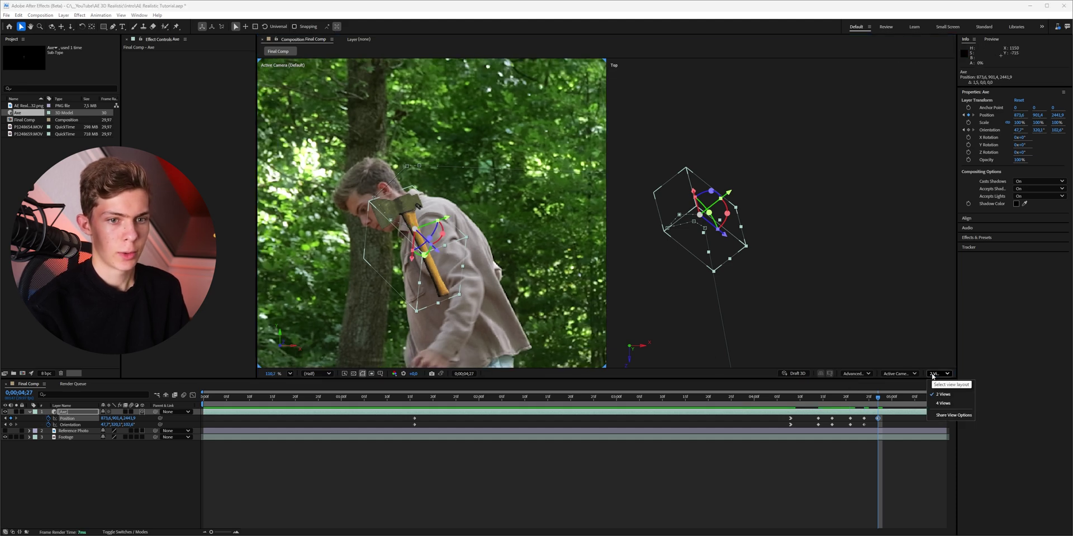
click(942, 386)
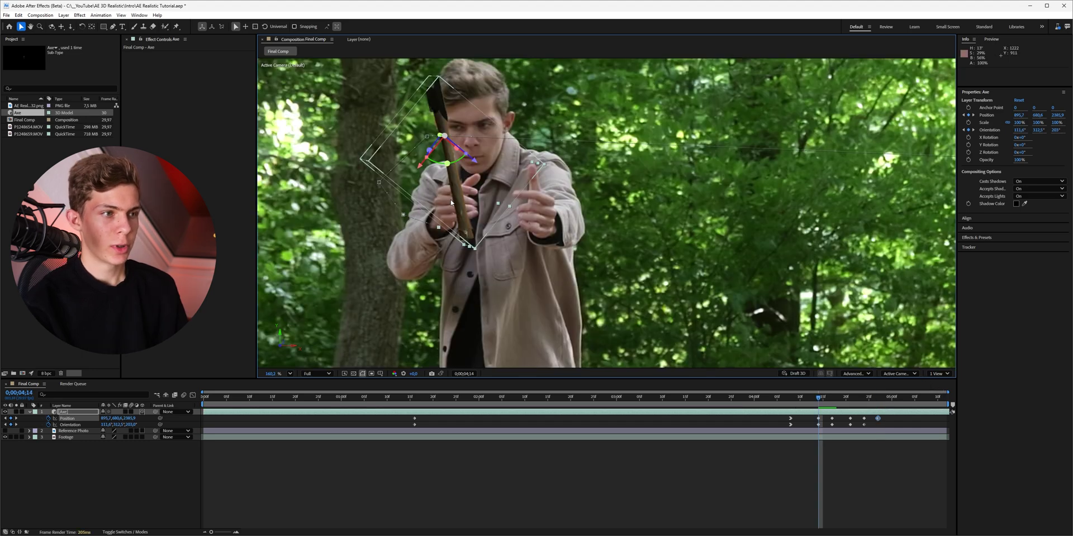
Step through the axe's motion and park the time indicator at 0;00;04;14
key(Page_Down)
key(Page_Down)
key(Page_Down)
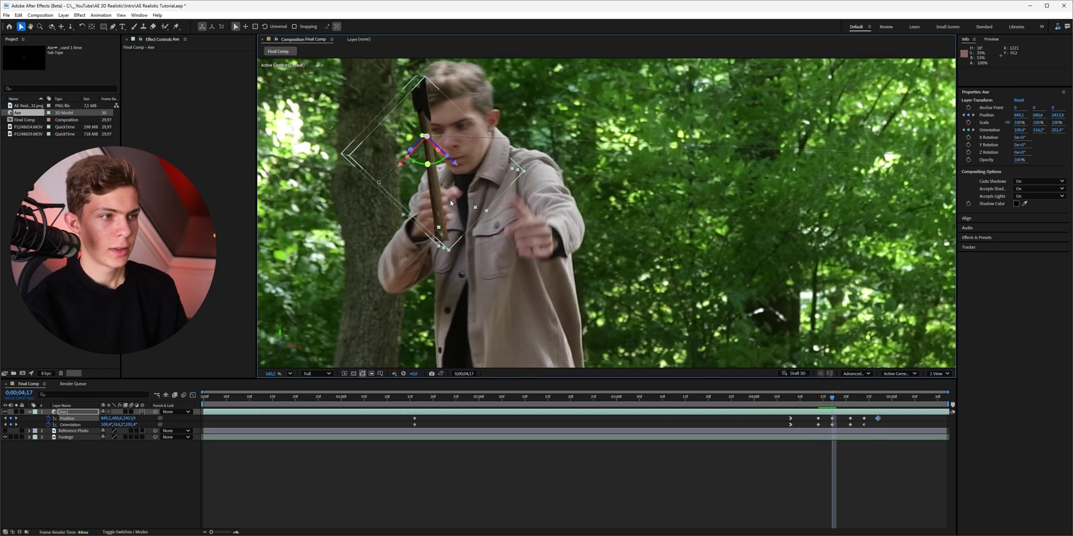
key(Page_Down)
key(Page_Down)
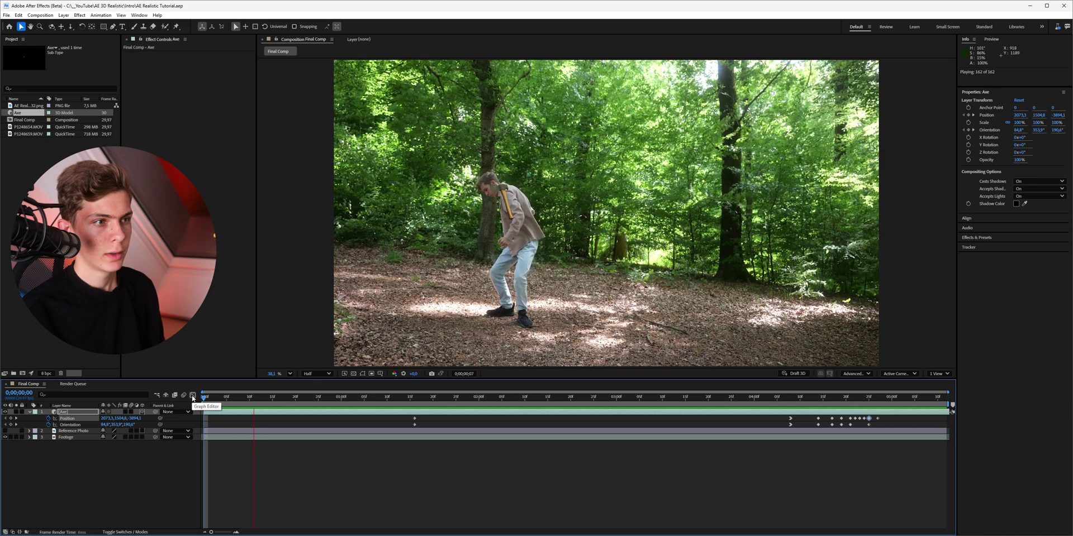
mouse_move(821, 398)
mouse_down()
mouse_move(873, 405)
mouse_move(819, 405)
mouse_up()
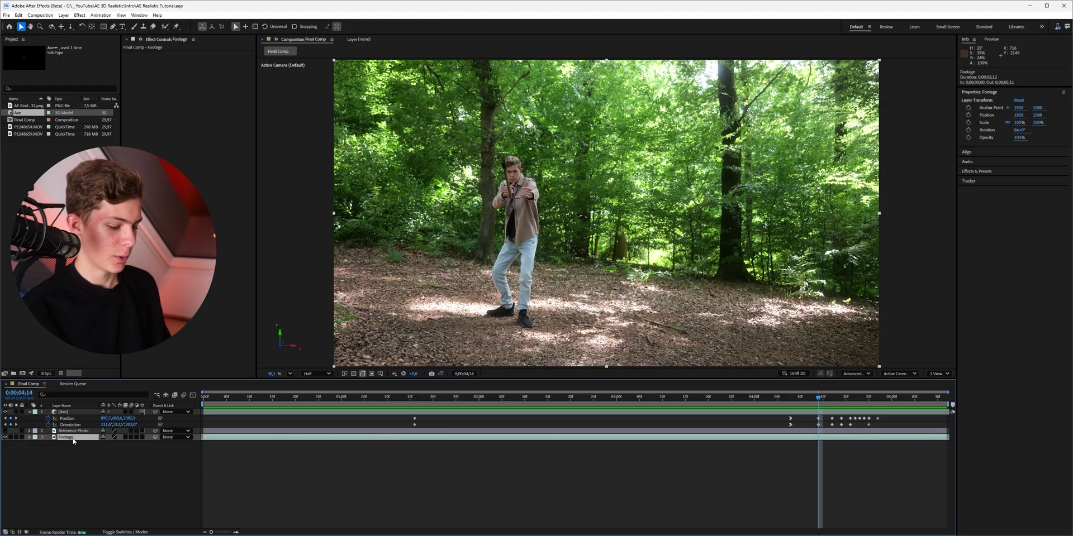
Duplicate the Footage layer, split it at the current time, delete the first half, and rename it Roto
key(ctrl+d)
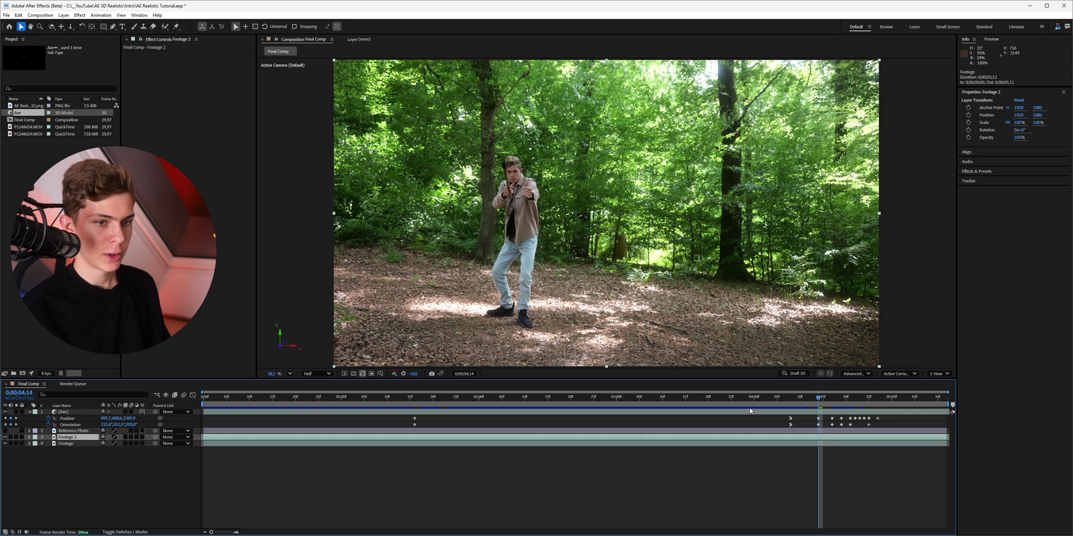
drag(819, 402, 820, 402)
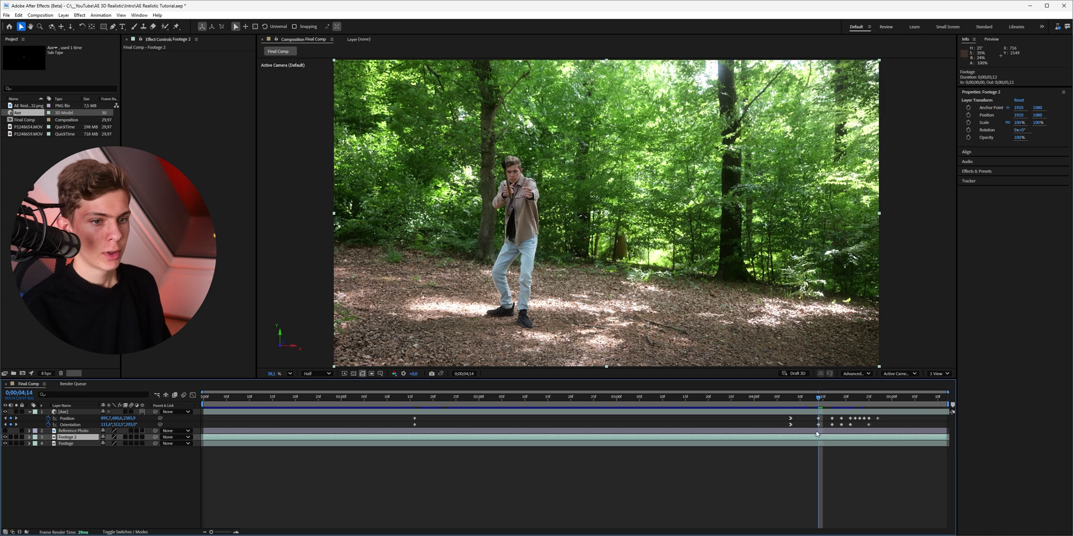
key(ctrl+shift+d)
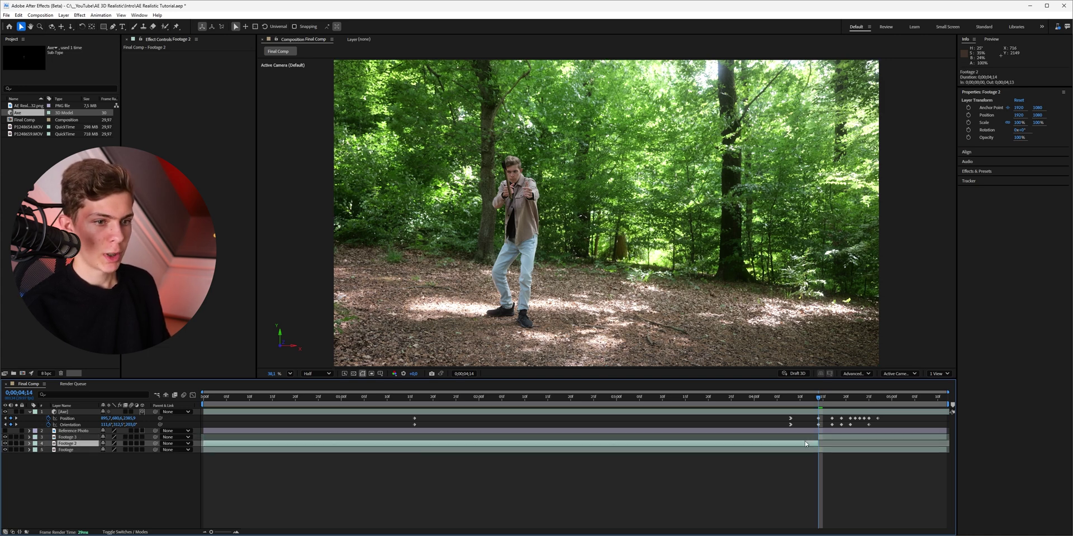
key(Delete)
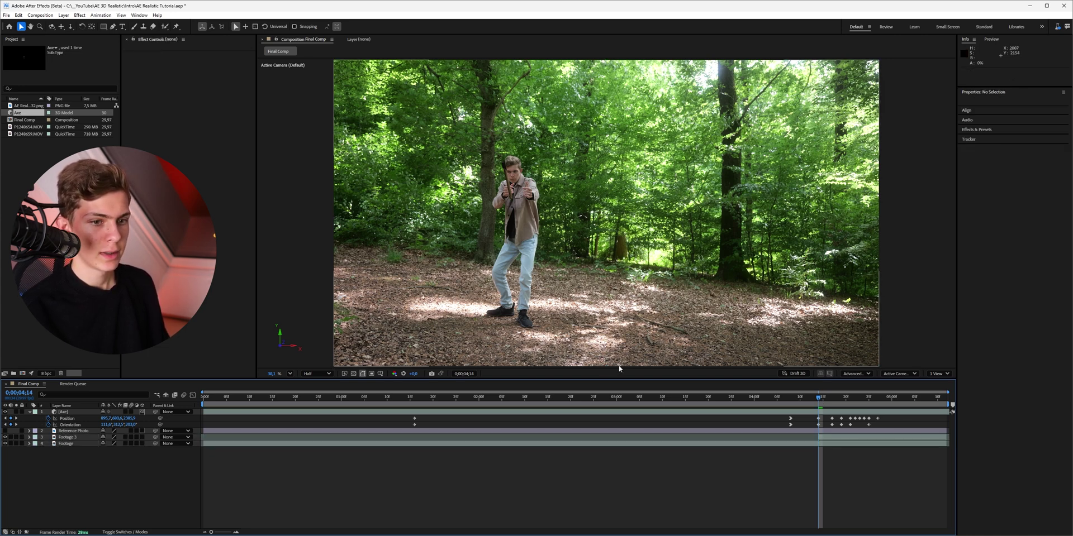
click(823, 437)
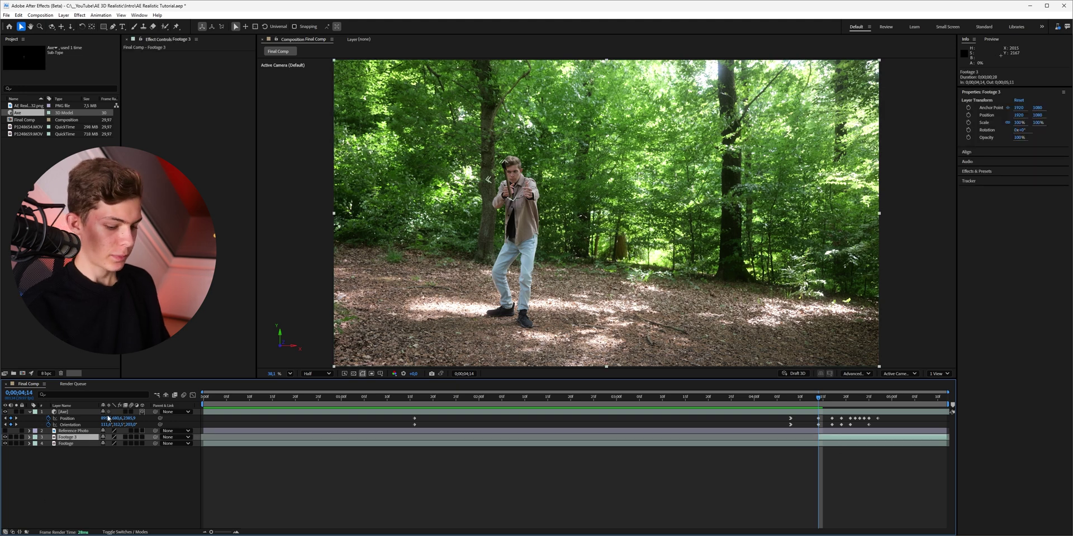
key(ctrl+z)
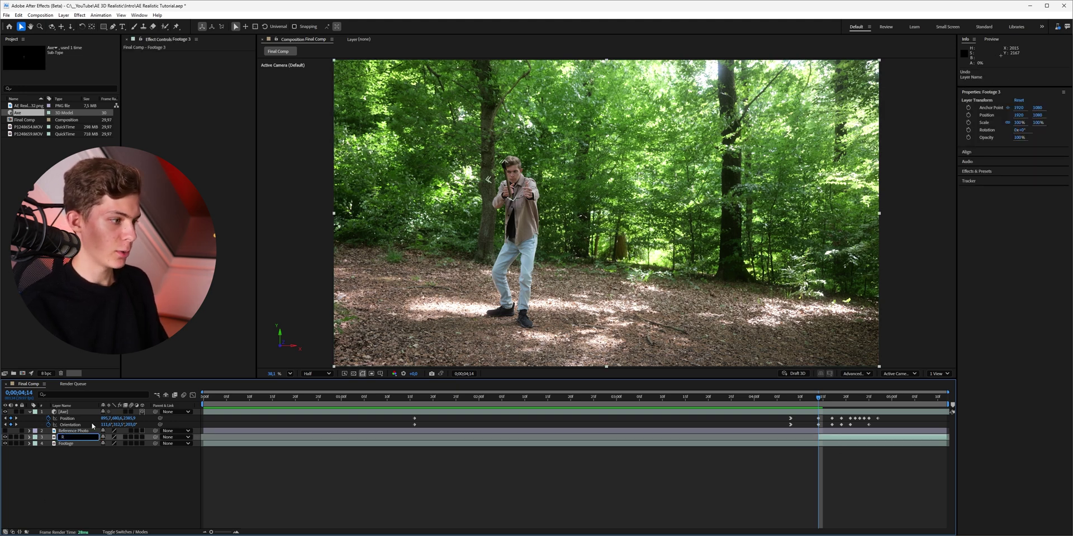
key(Return)
Set the preview resolution to Full and pick the Roto Brush tool
click(316, 374)
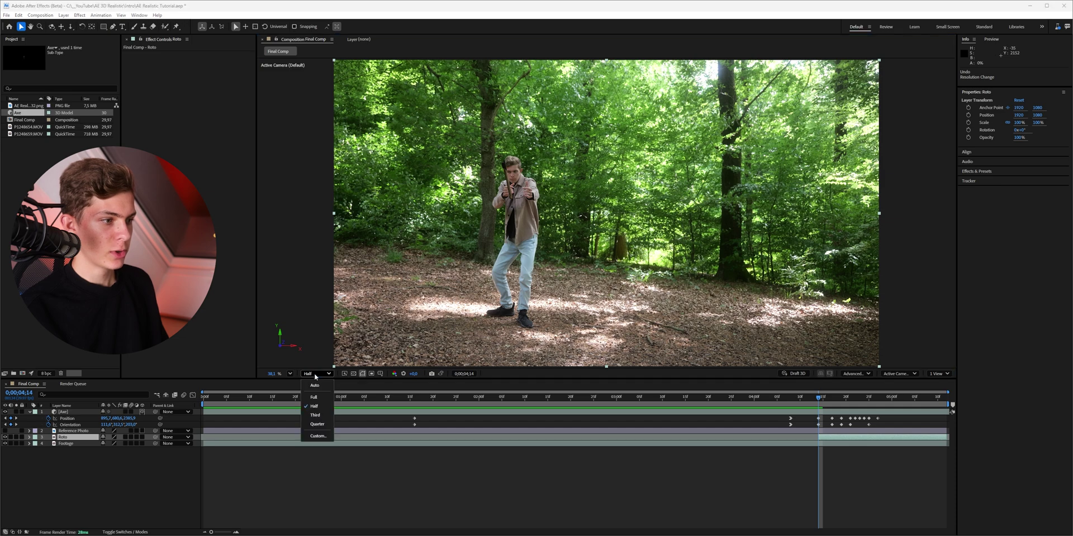
click(315, 397)
click(165, 28)
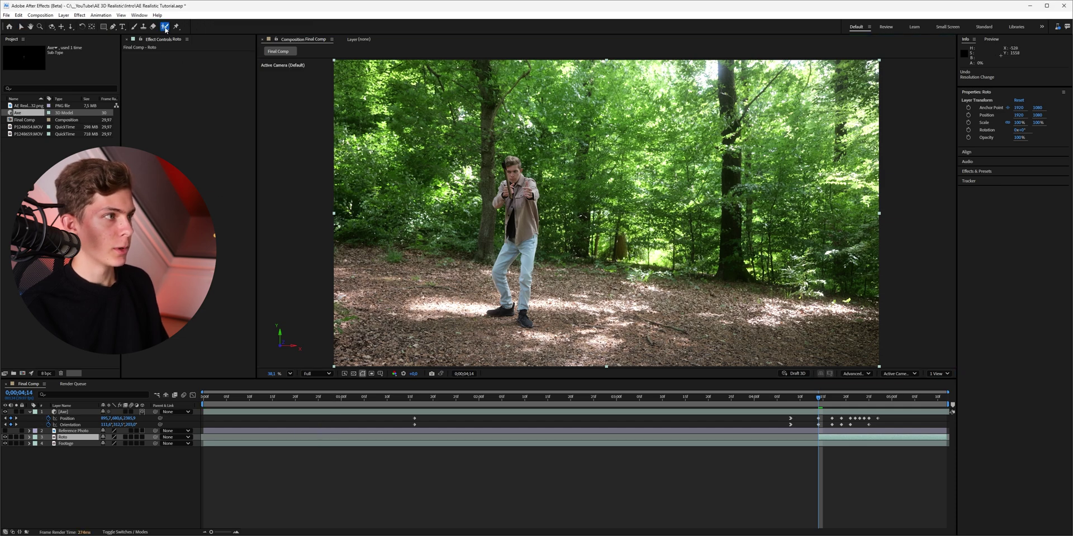
In the Roto layer viewer, paint the dancer as foreground, subtract the leg gap, and freeze the matte
double_click(519, 215)
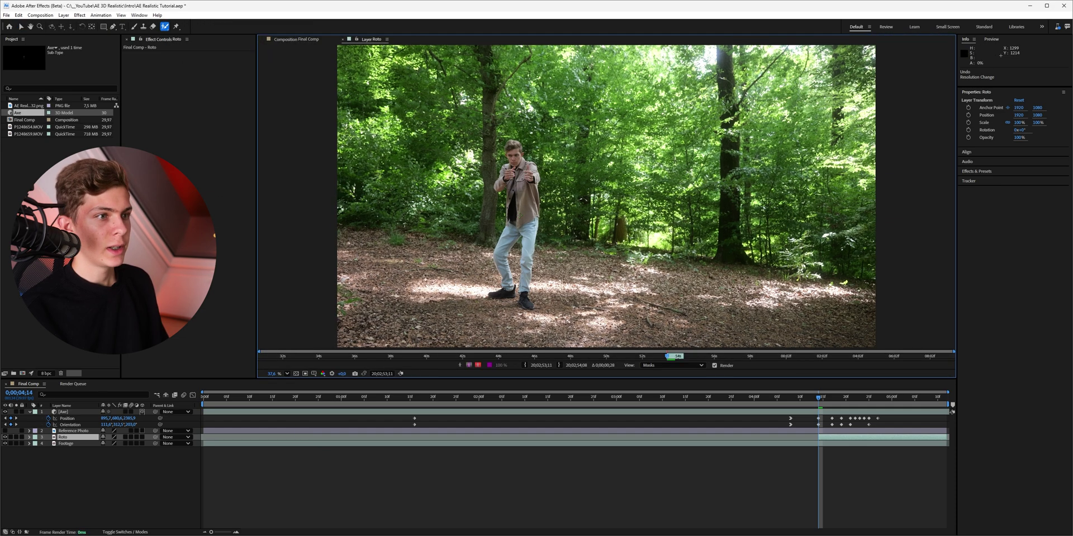
scroll(503, 228, up, 3)
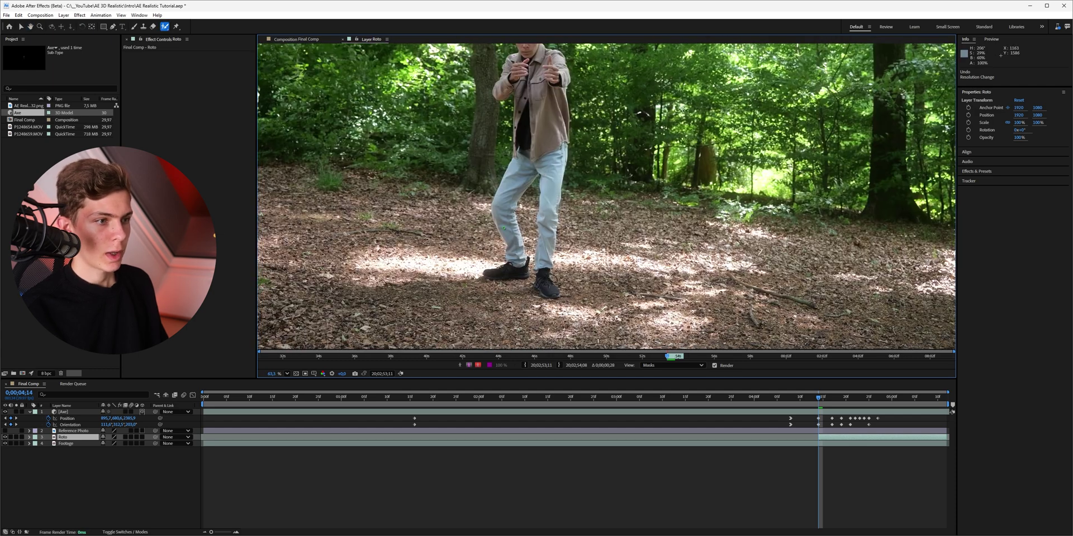
drag(501, 272, 515, 268)
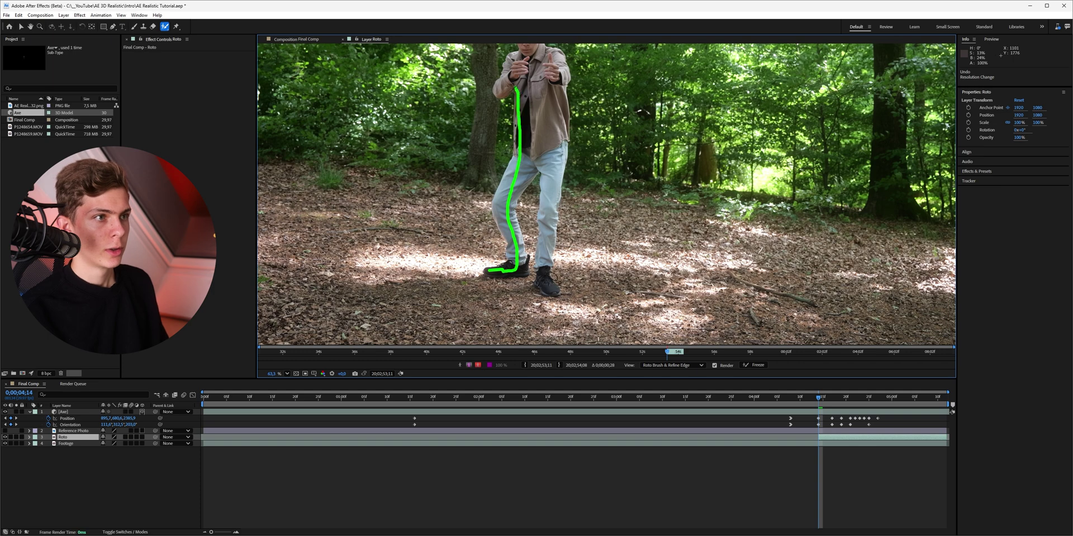
scroll(503, 268, up, 4)
mouse_move(588, 330)
mouse_down()
mouse_move(570, 121)
mouse_move(585, 47)
mouse_up()
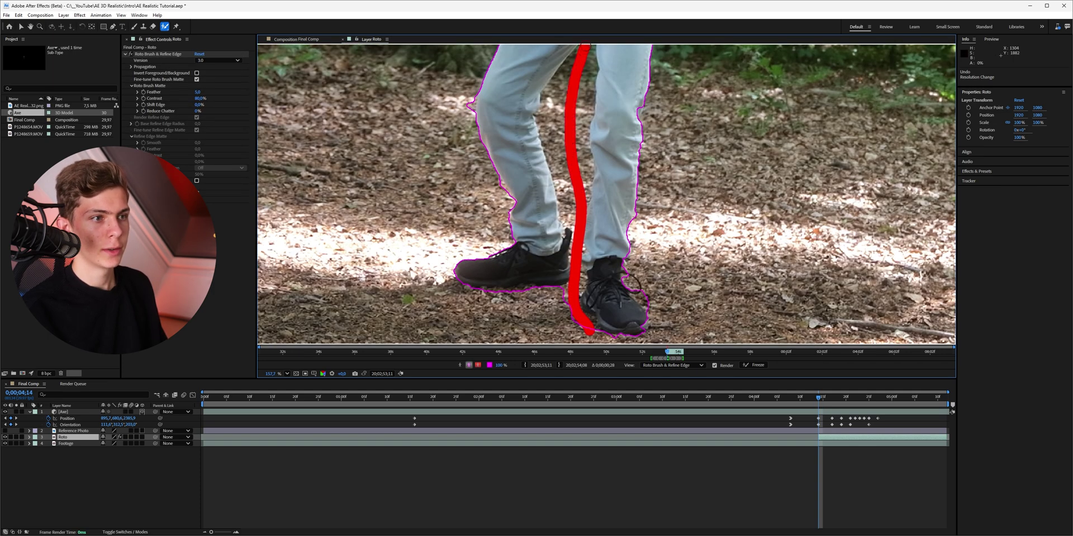
scroll(553, 184, up, 3)
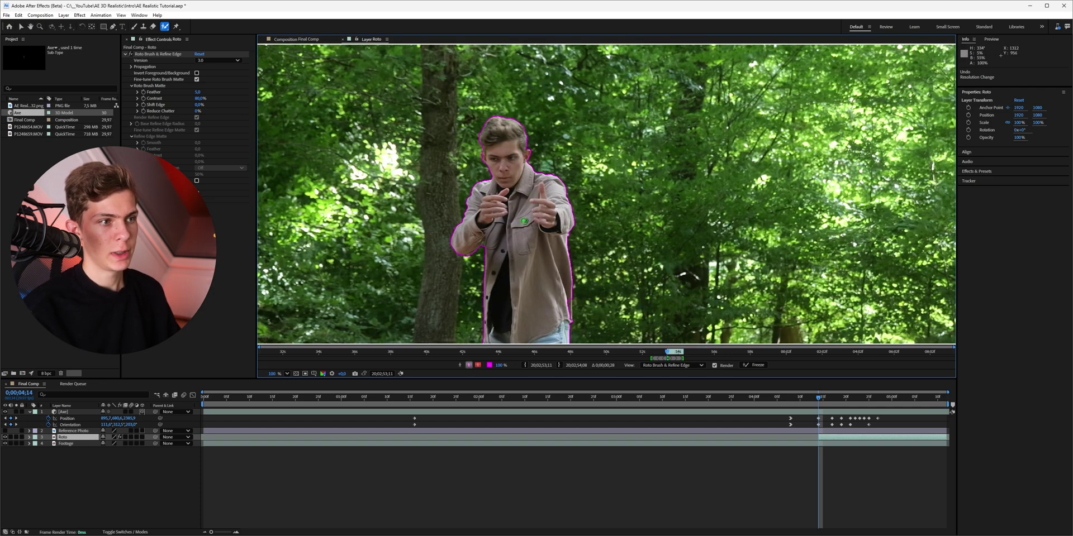
drag(524, 221, 541, 215)
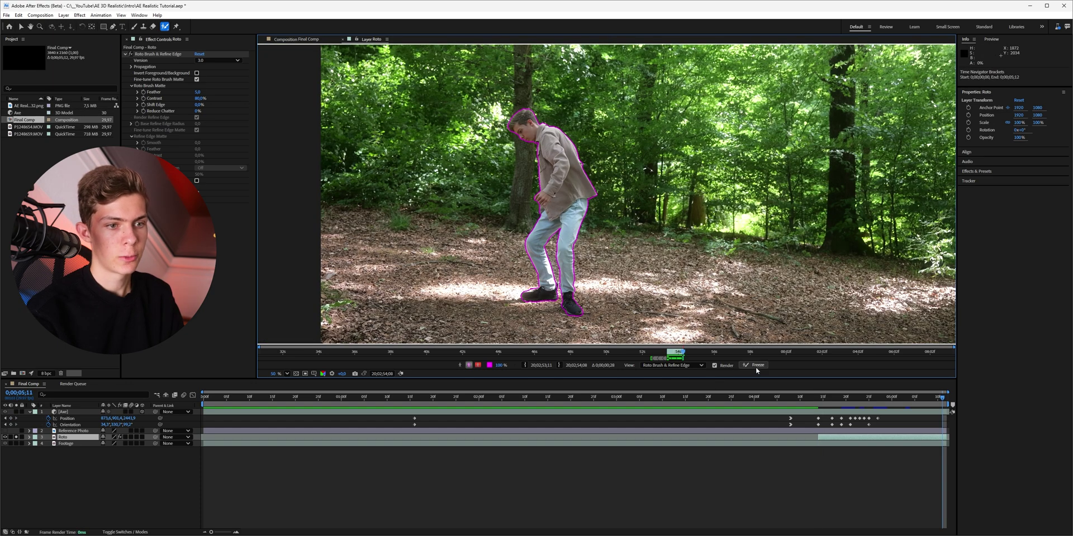
click(755, 367)
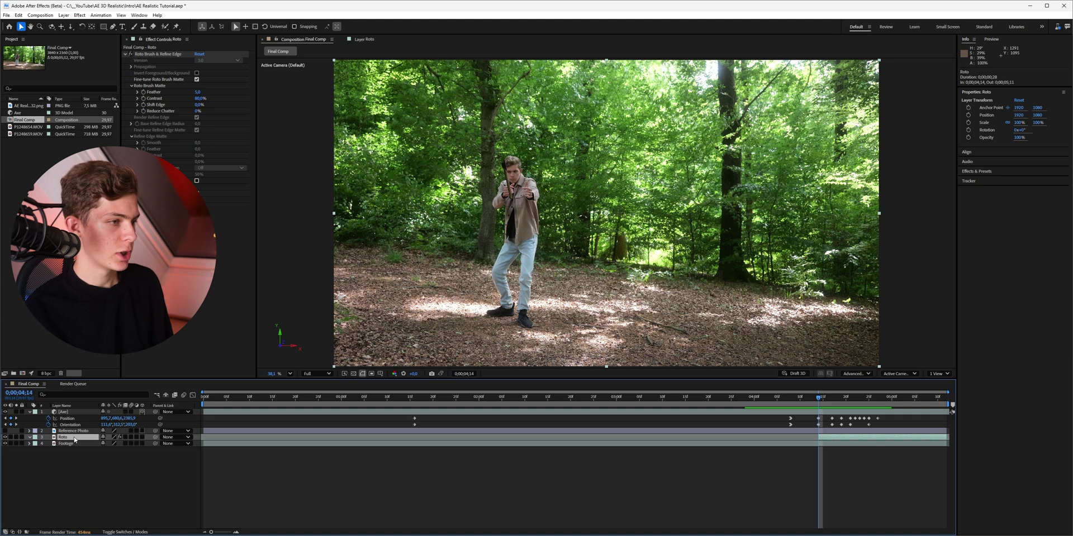
key(ctrl+shift+c)
Precompose the Roto layer as 'Roto' with all attributes moved, split it at 0;00;04;14 and delete the earlier part
click(472, 275)
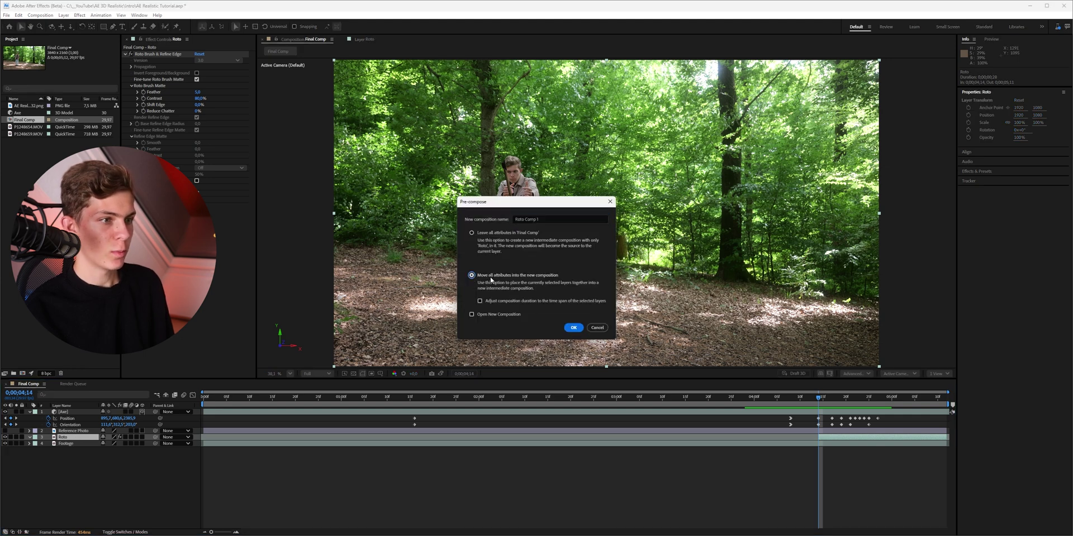
click(553, 219)
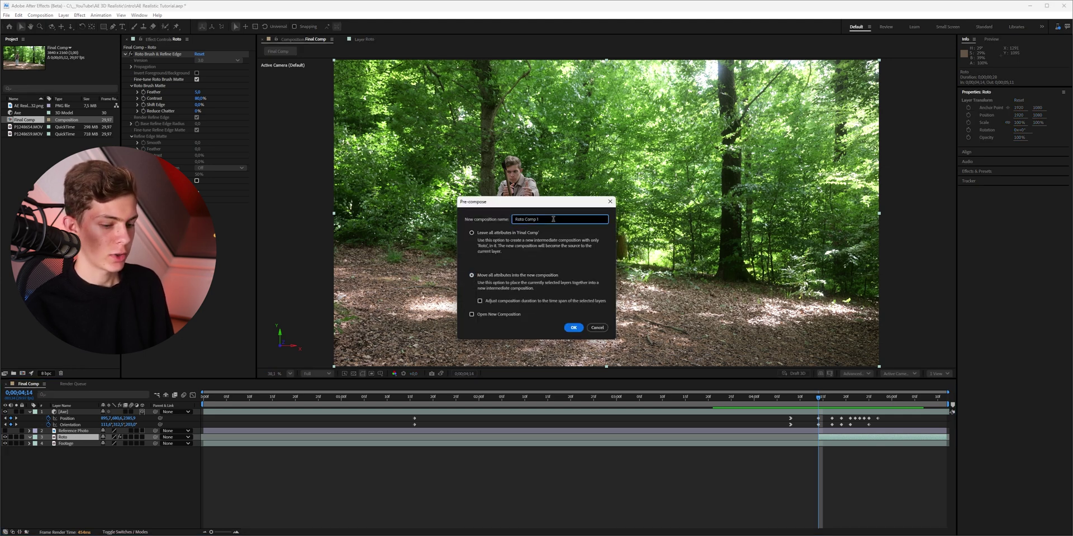
key(BackSpace)
key(BackSpace)
key(BackSpace)
key(BackSpace)
key(BackSpace)
key(BackSpace)
key(BackSpace)
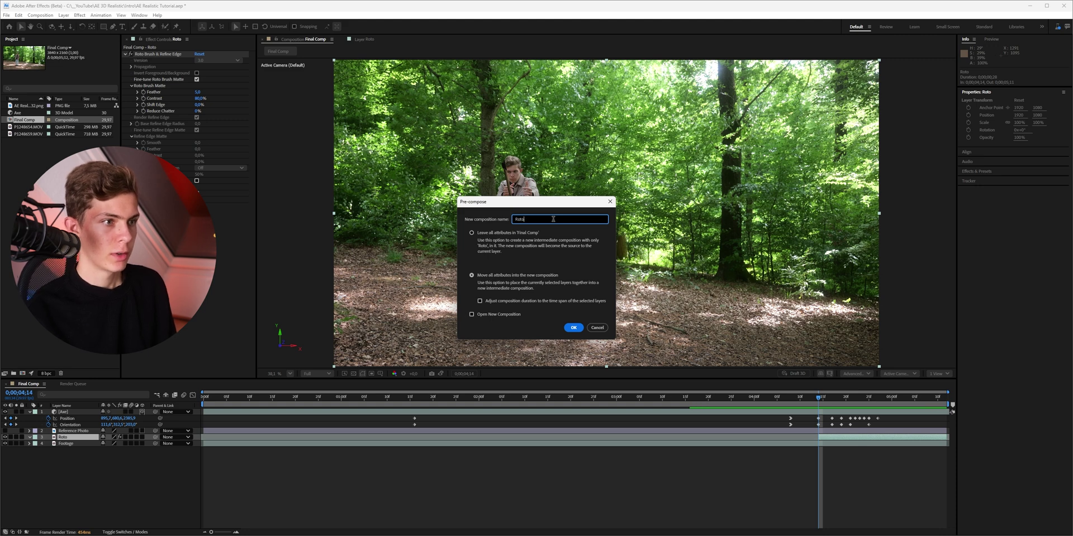
key(Return)
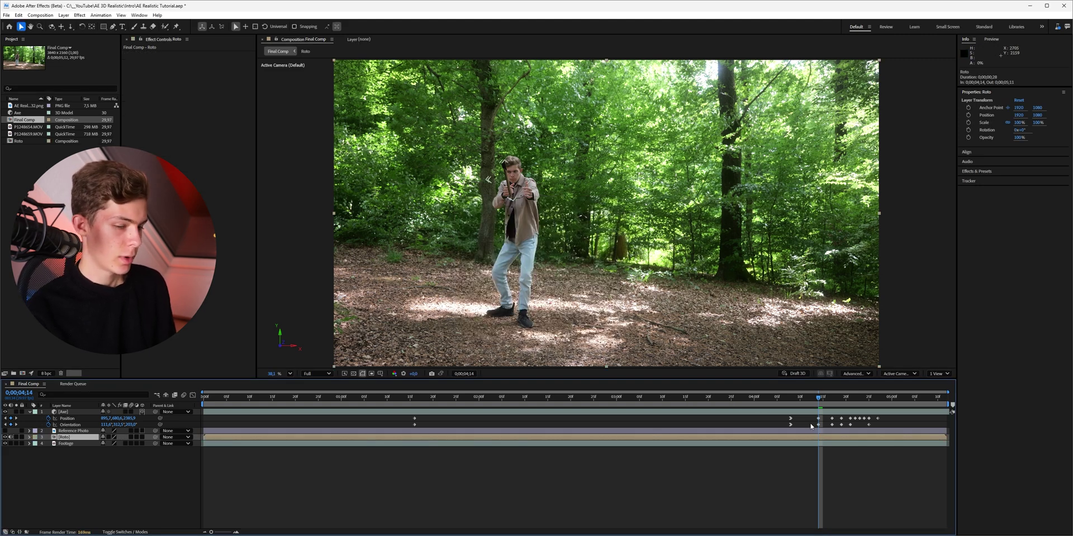
key(ctrl+shift+d)
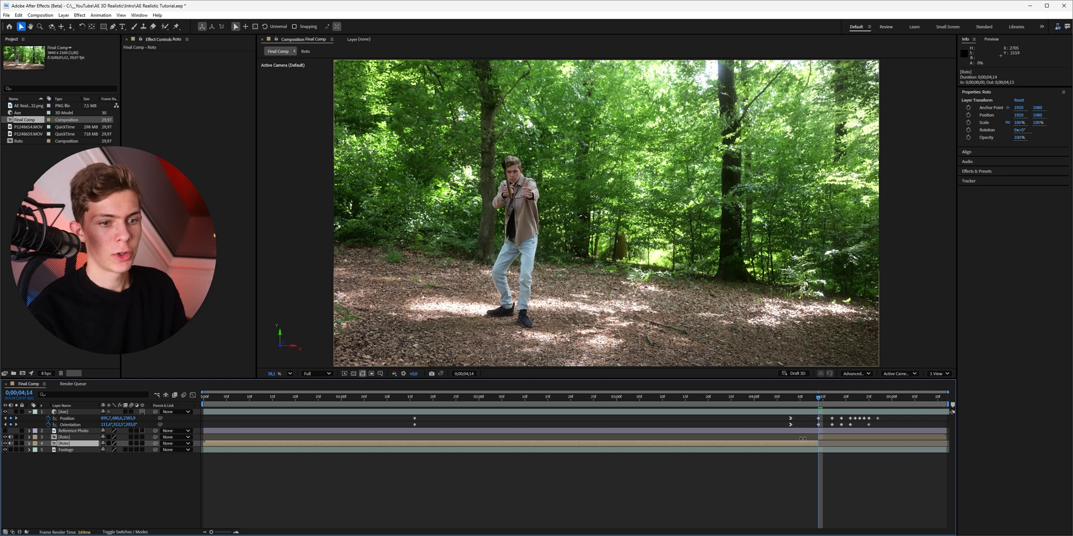
key(Delete)
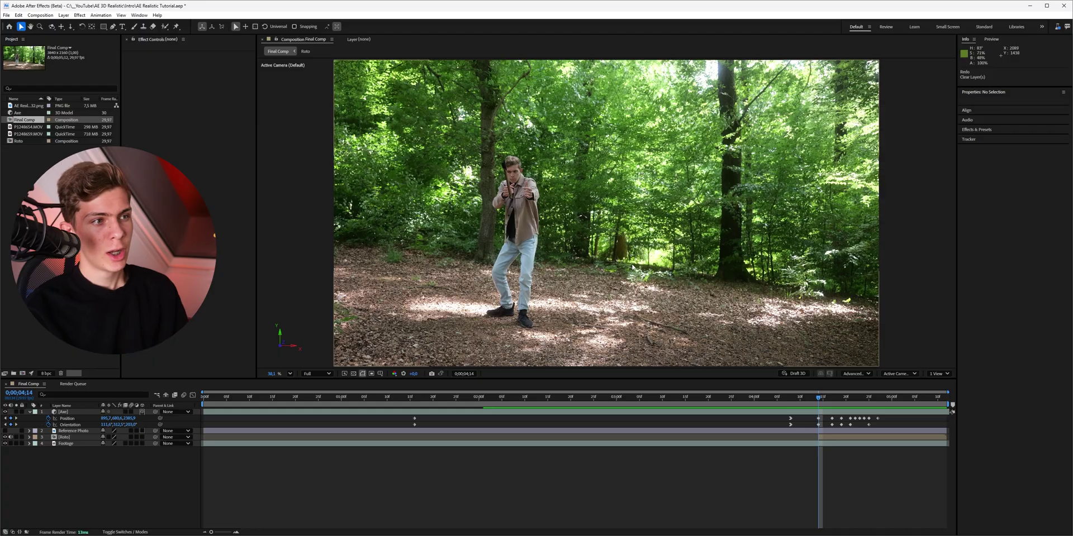
Draw a closed pen mask on the Roto precomp around the hand gripping the axe handle
key(g)
key(period)
key(period)
key(period)
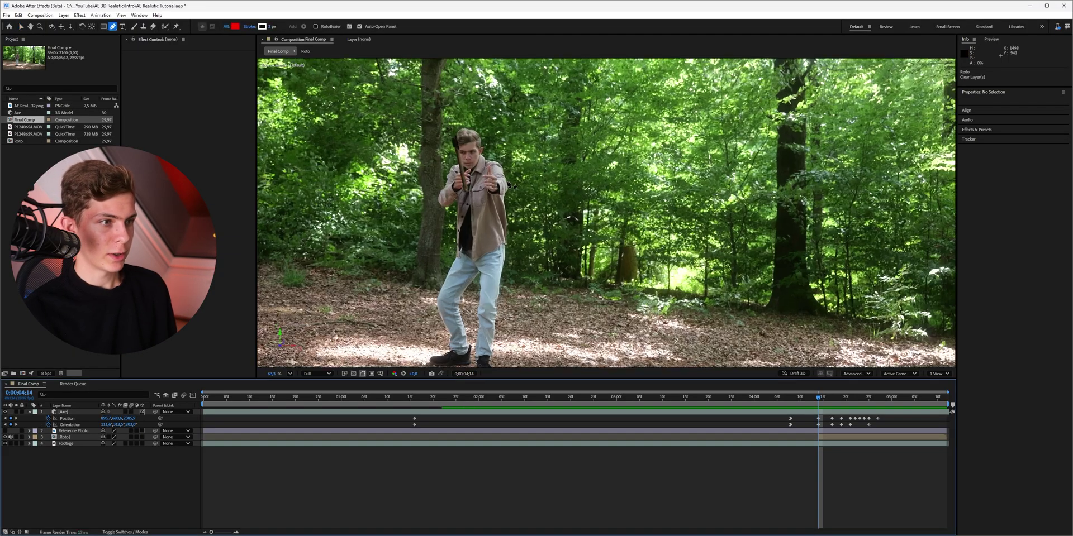
click(65, 439)
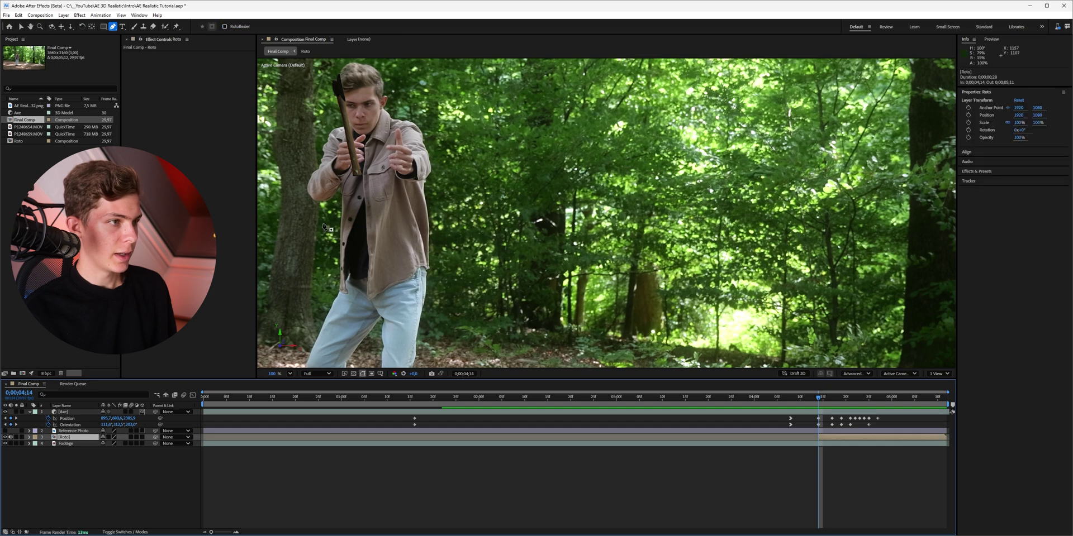
scroll(553, 246, up, 5)
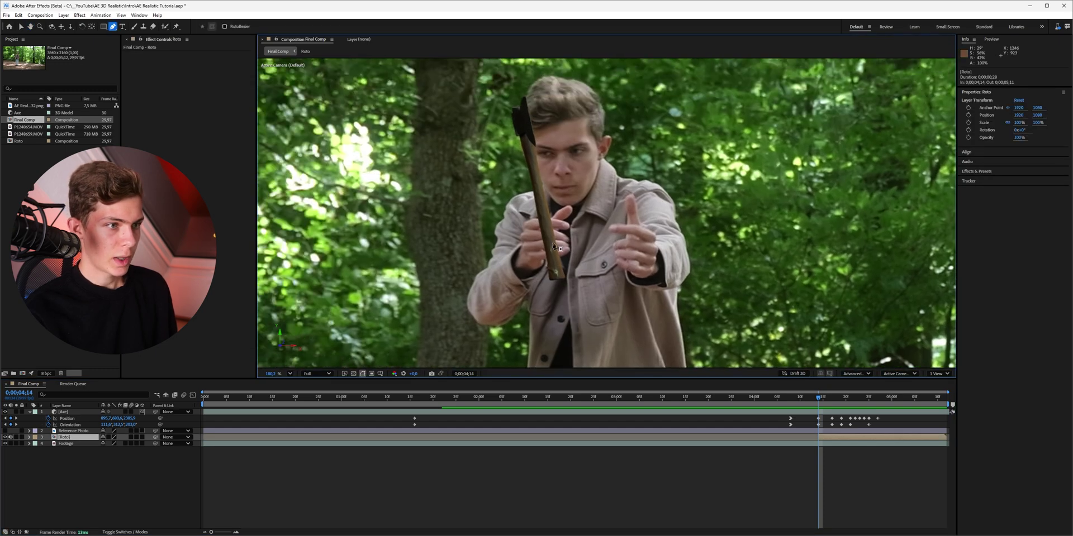
scroll(553, 245, up, 3)
click(526, 222)
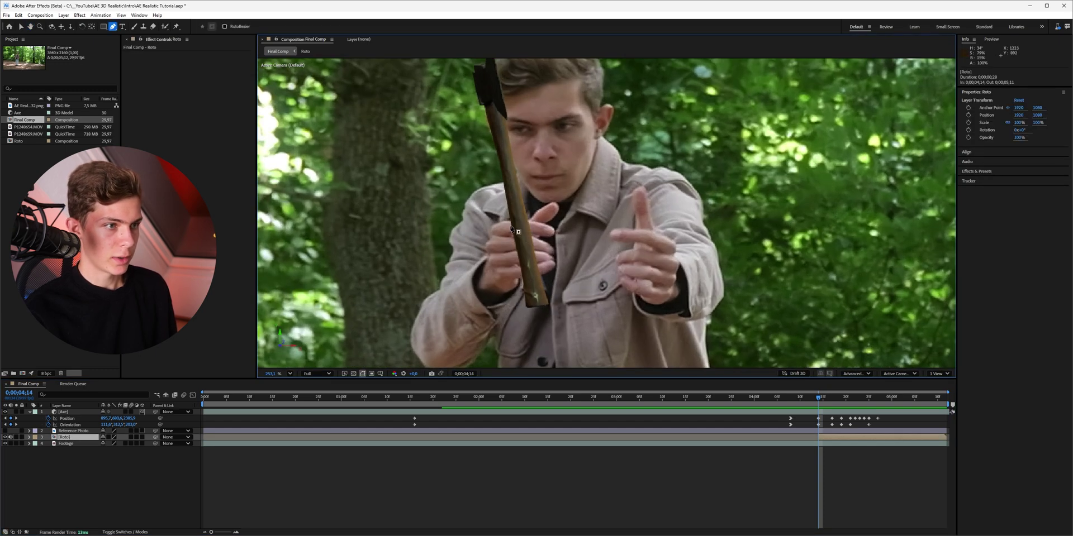
click(511, 221)
click(495, 223)
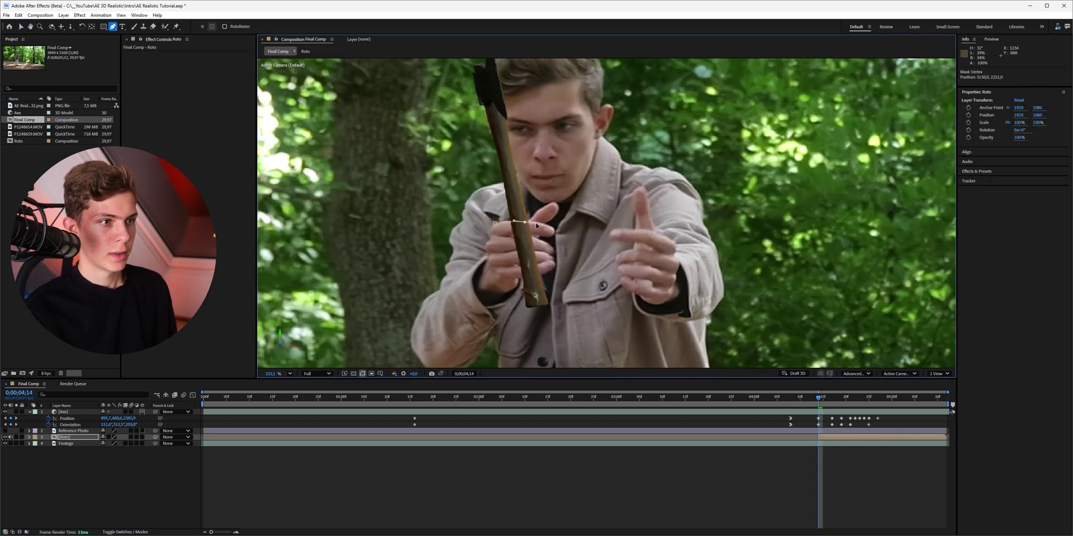
click(525, 222)
click(553, 228)
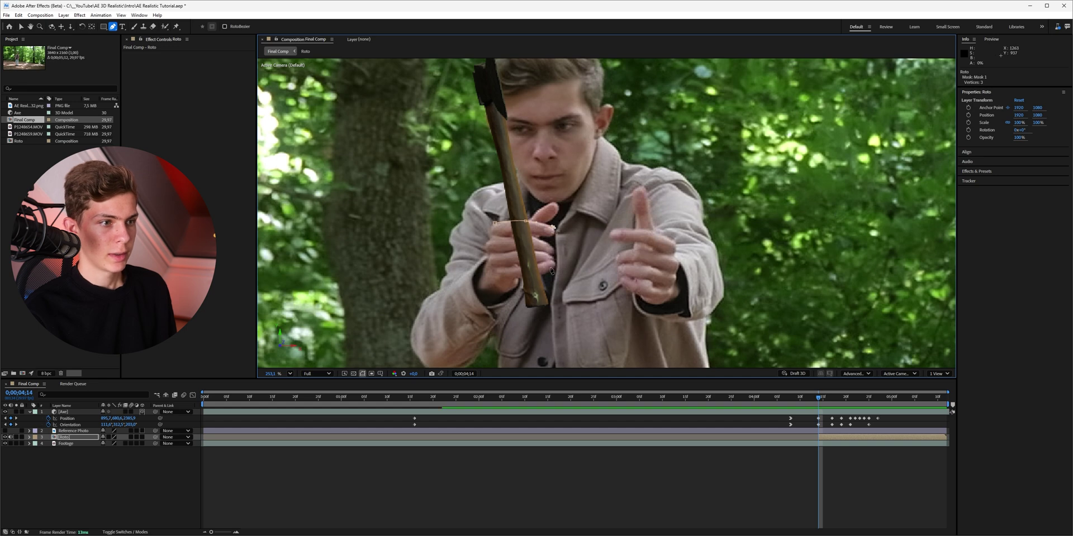
click(552, 270)
double_click(520, 280)
Keyframe Mask Path and refit the mask vertices frame by frame to follow the hand
key(m)
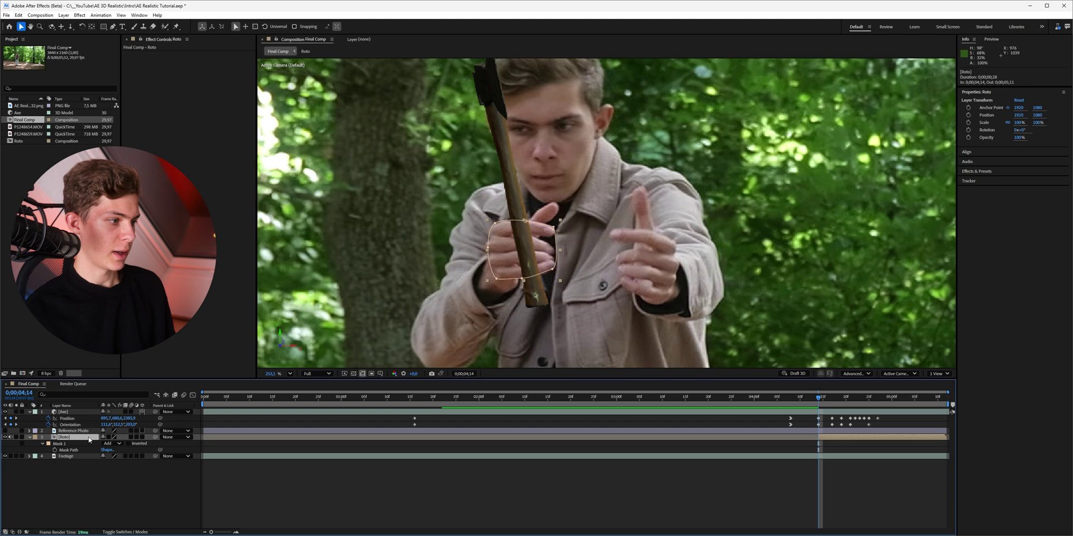
click(54, 450)
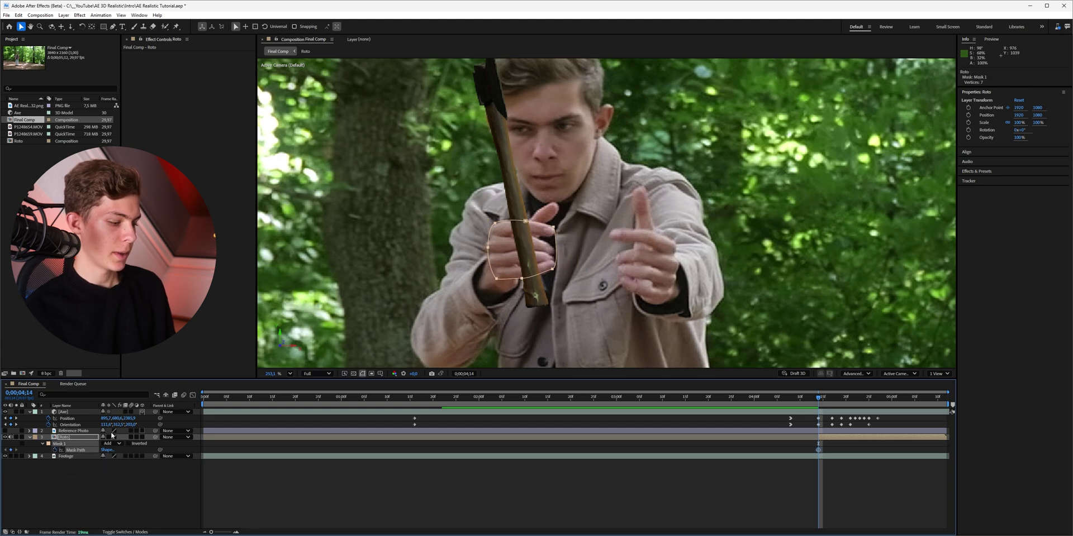
key(Page_Down)
key(Page_Down)
drag(527, 225, 511, 228)
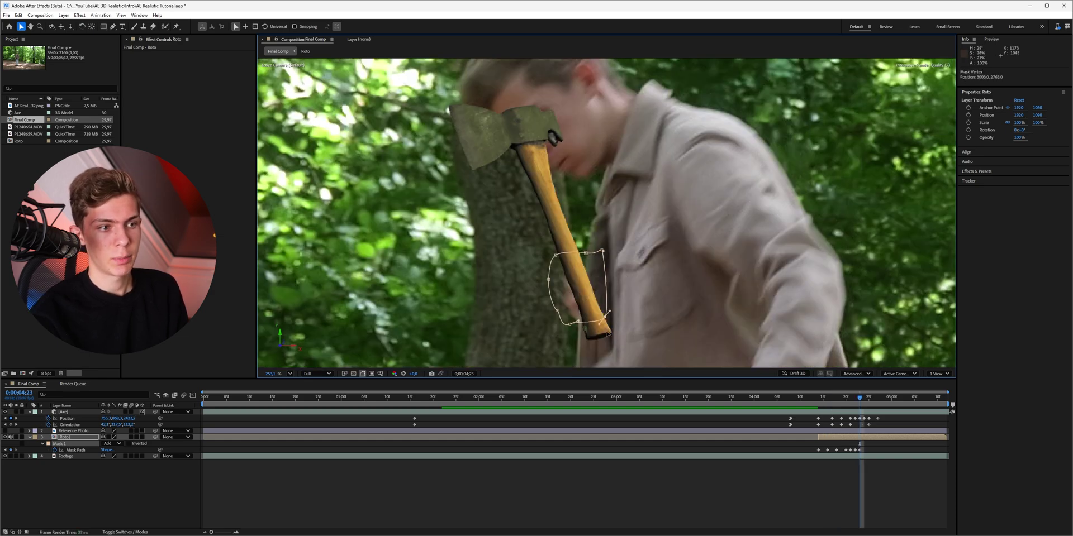
drag(592, 295, 613, 366)
drag(568, 325, 561, 337)
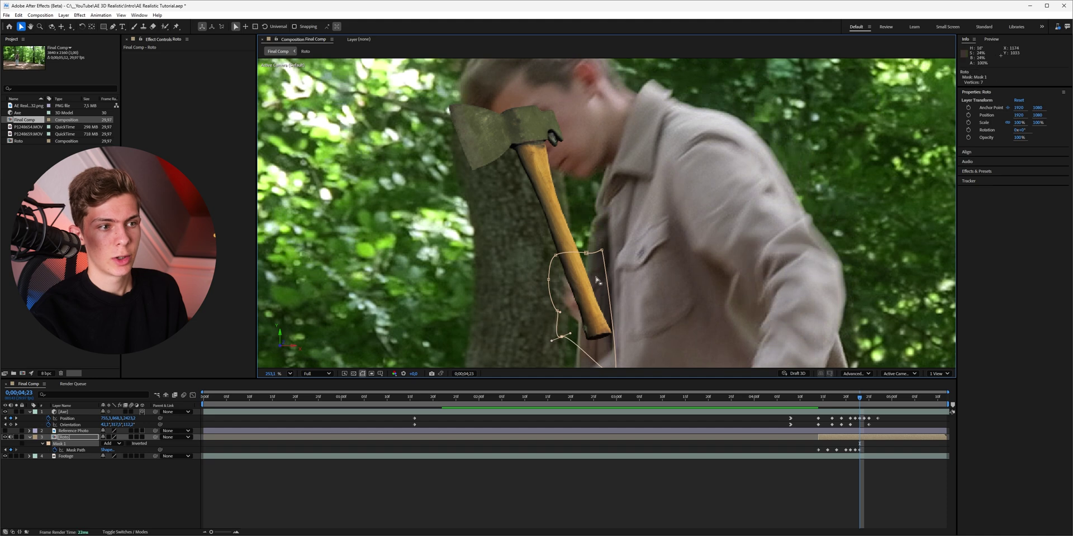
drag(603, 252, 552, 275)
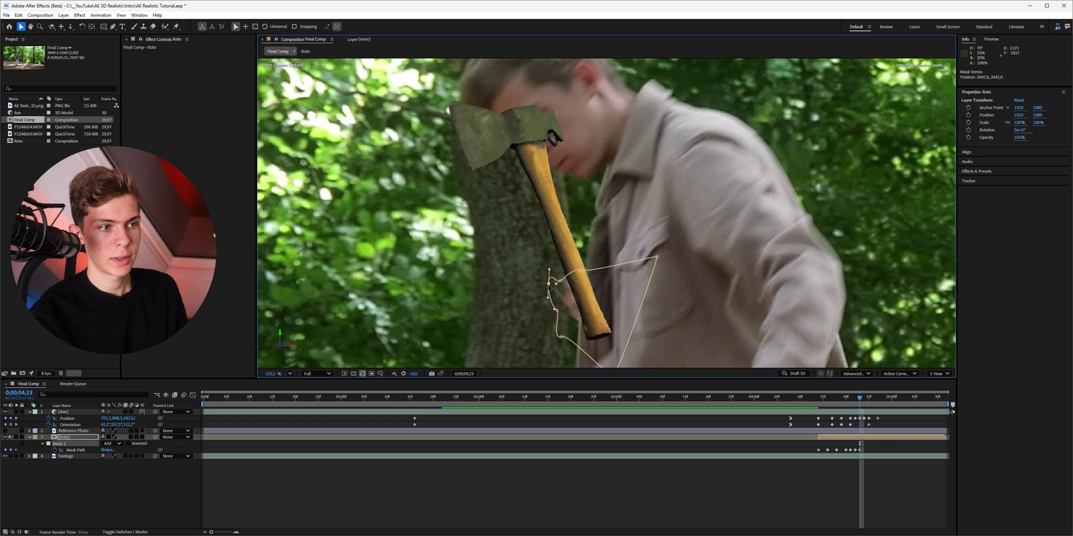
key(Page_Down)
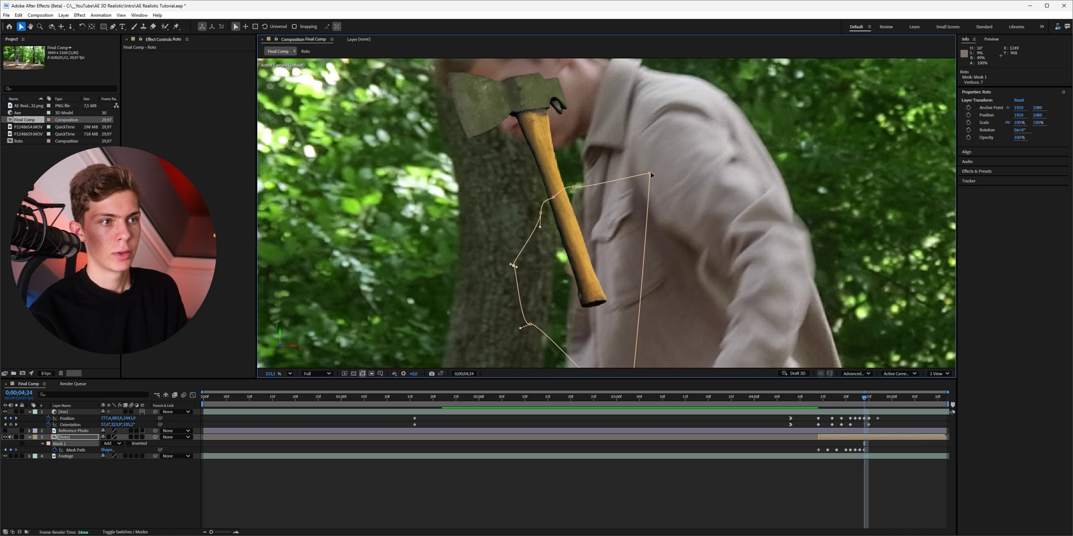
drag(651, 175, 682, 167)
scroll(601, 213, down, 5)
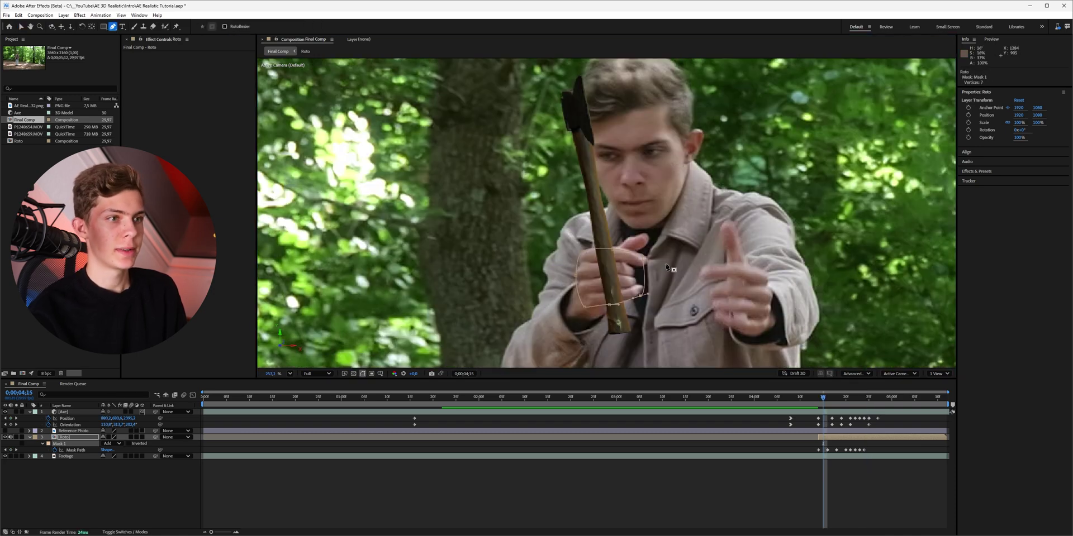
Three frames later, draw Mask 2 with curved points around the man's head
key(Page_Down)
key(Page_Down)
key(Page_Down)
key(Page_Down)
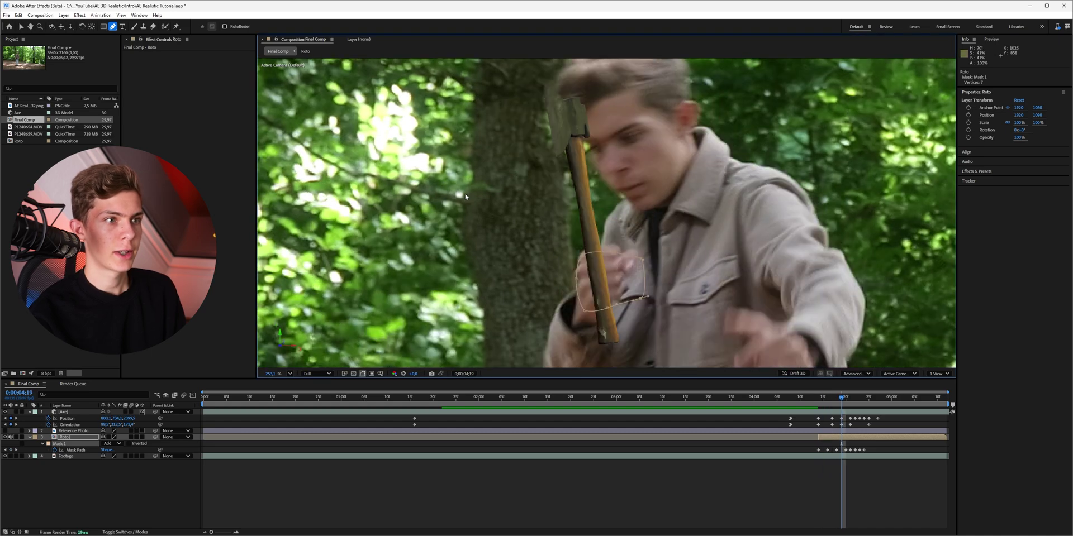
key(Page_Down)
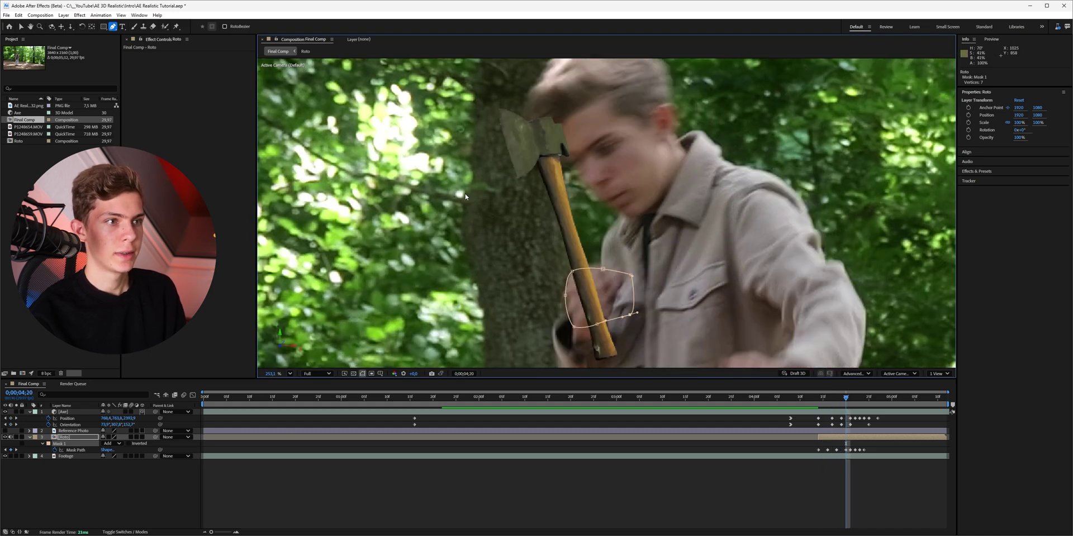
key(Page_Down)
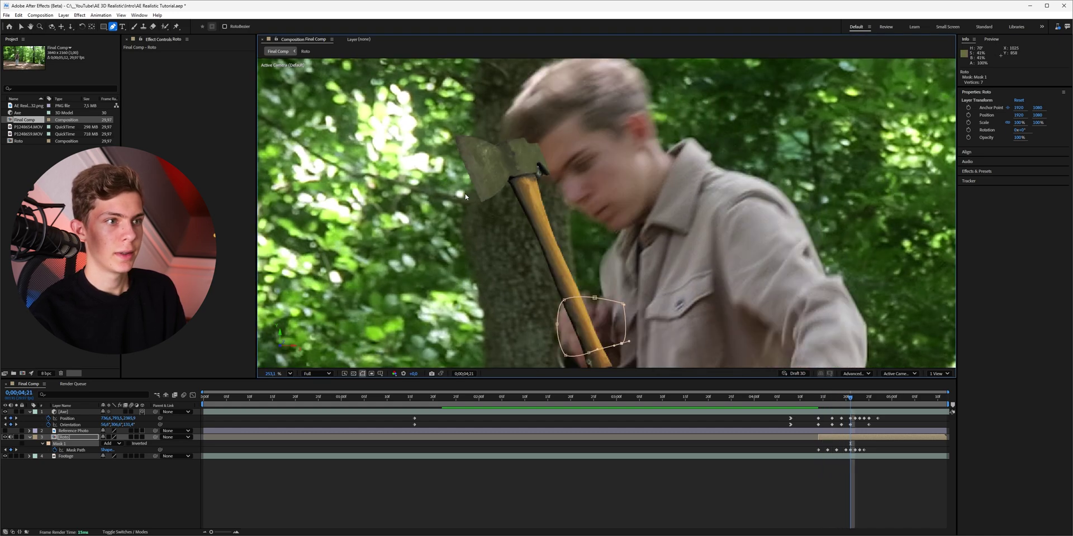
click(612, 230)
drag(582, 228, 573, 227)
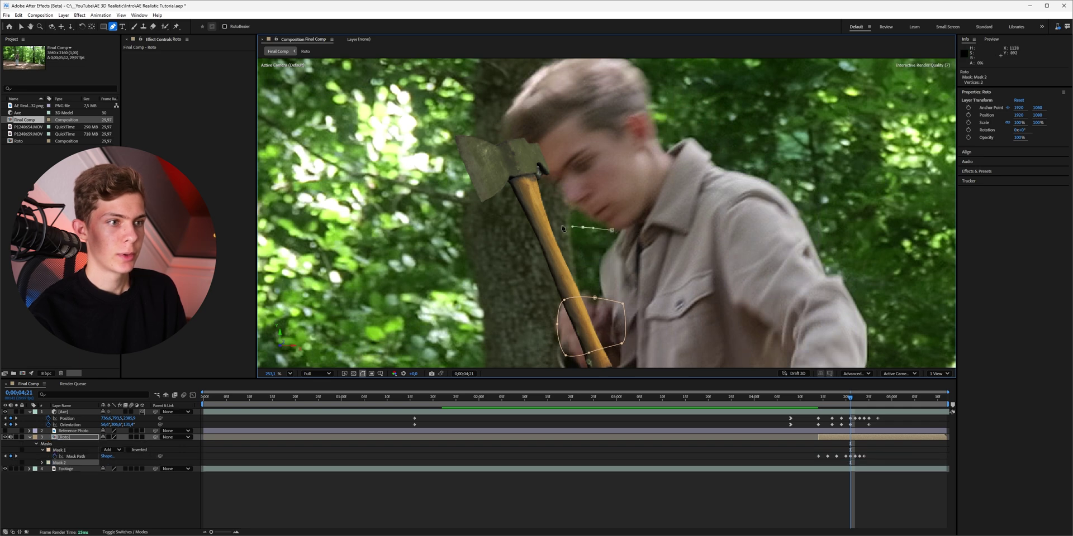
drag(476, 187, 465, 166)
drag(489, 73, 496, 54)
scroll(525, 79, up, 1)
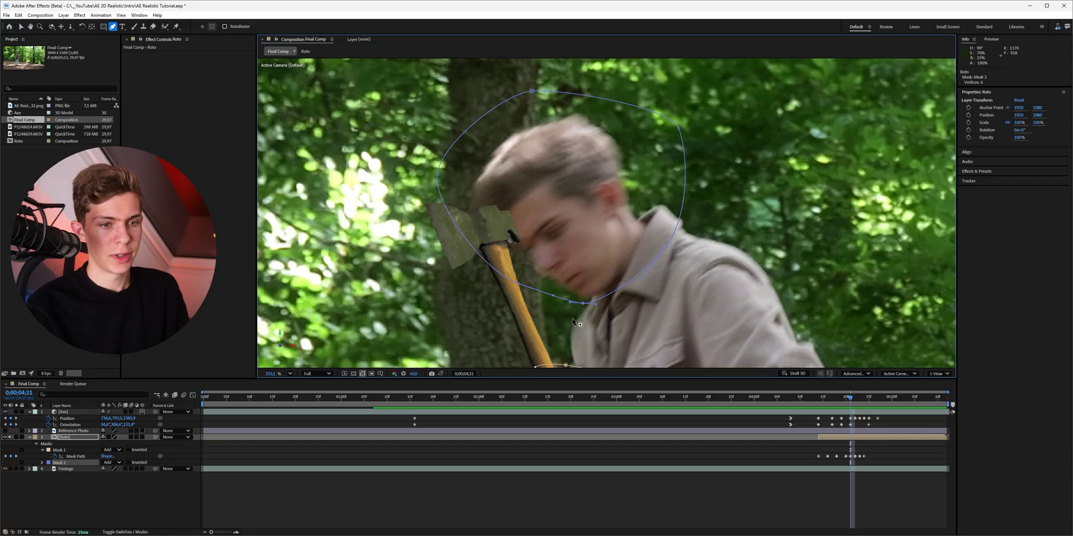
Start Mask Path keyframing for Mask 2 on the Roto layer and return to the Selection tool
click(65, 438)
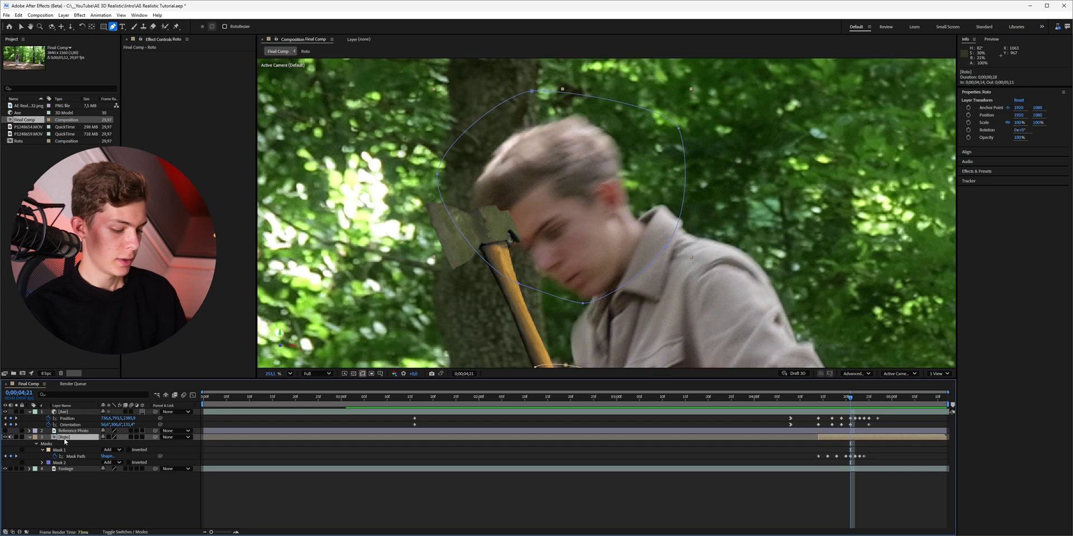
key(m)
click(55, 464)
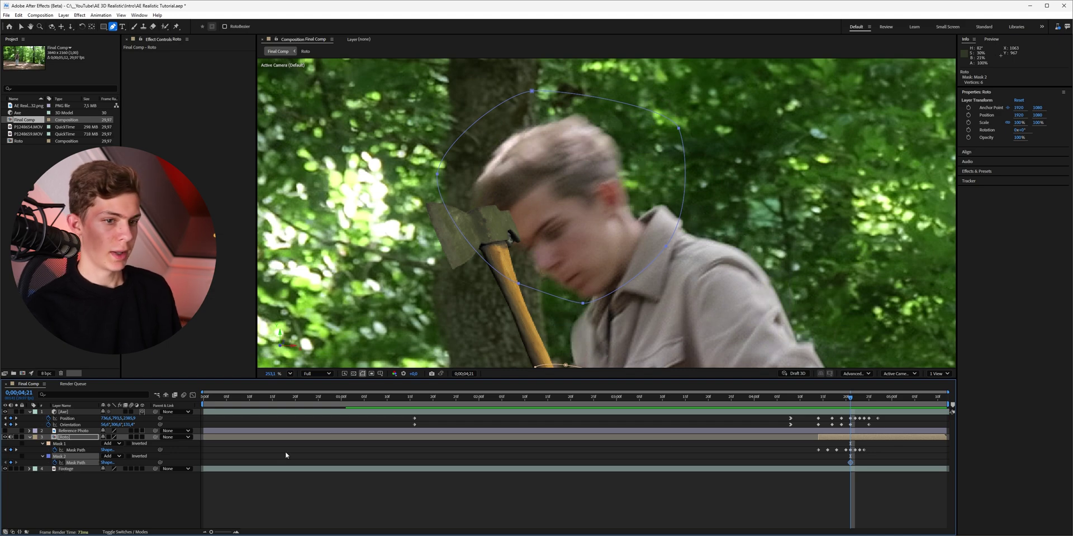
key(v)
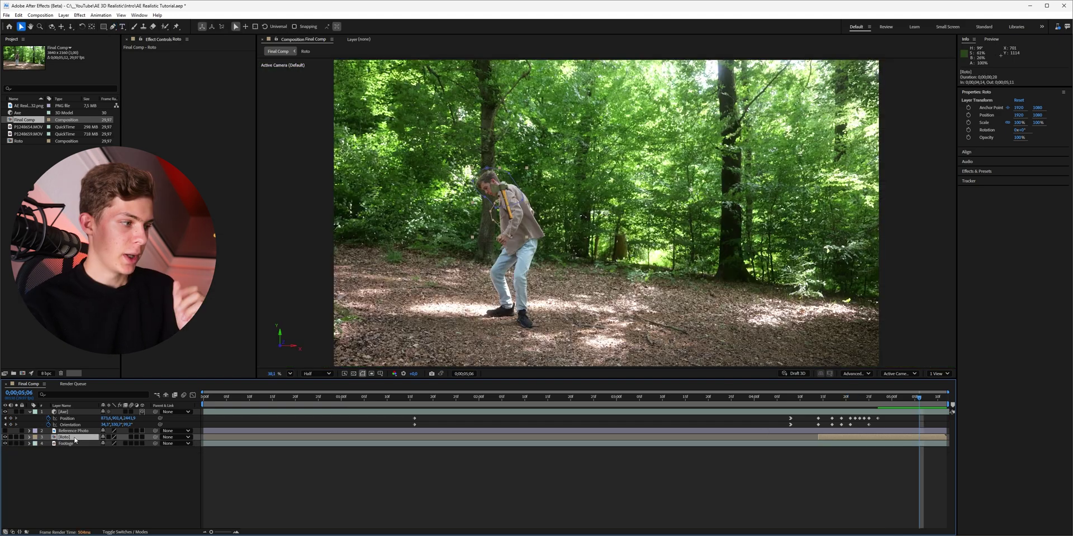
Move the Roto layer to the top of the stack and preview the shot through the mid-air axe frame
drag(75, 439, 70, 414)
drag(847, 405, 762, 406)
key(space)
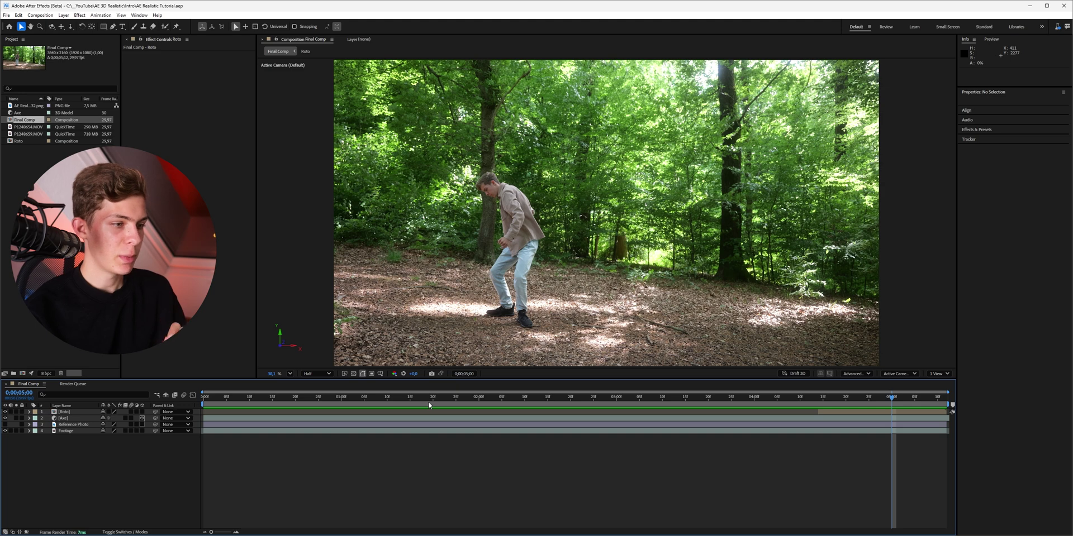
drag(429, 405, 462, 409)
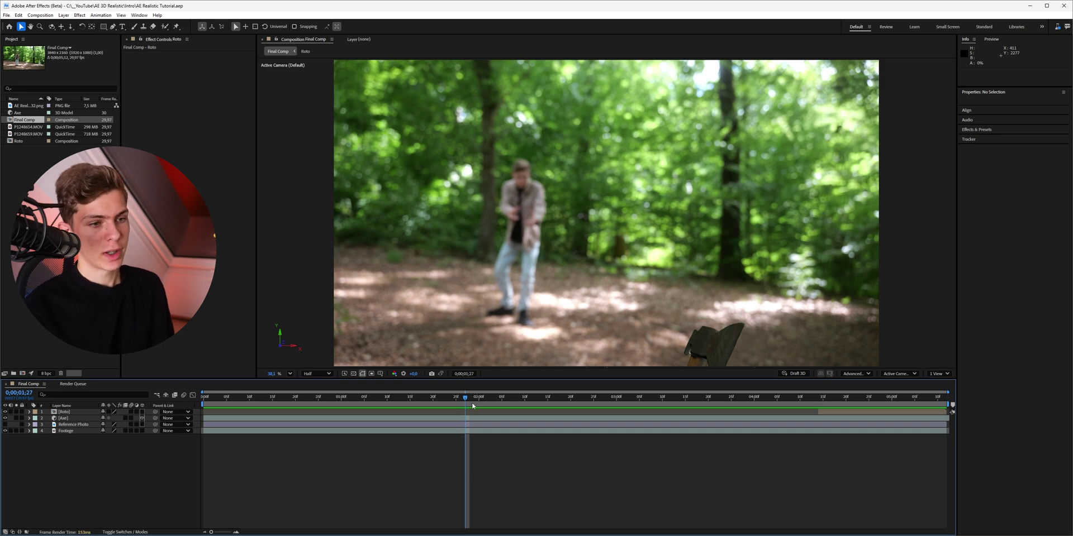
drag(472, 406, 731, 405)
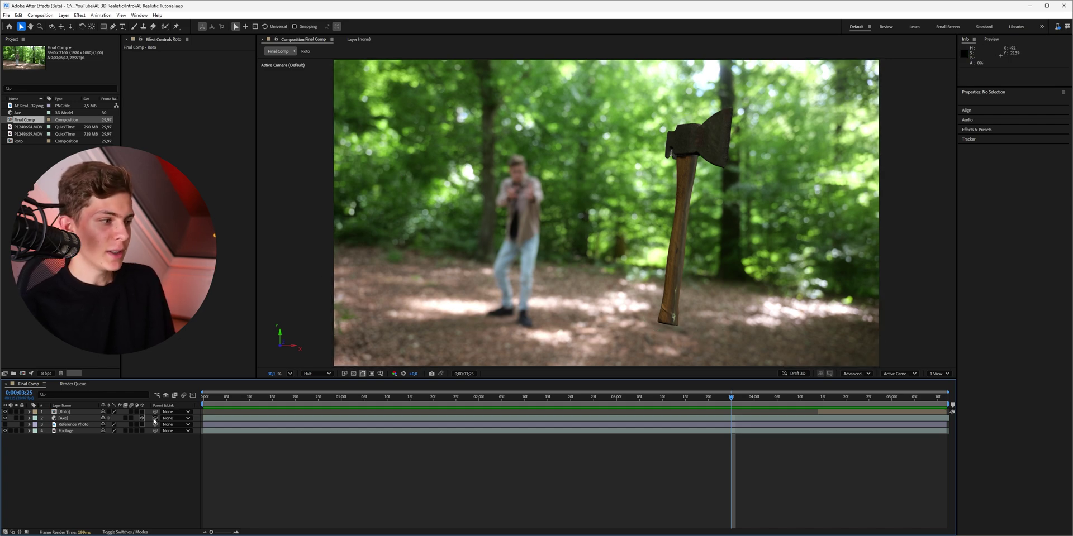
Add a new Environment light that uses the Footage layer as its source
right_click(75, 453)
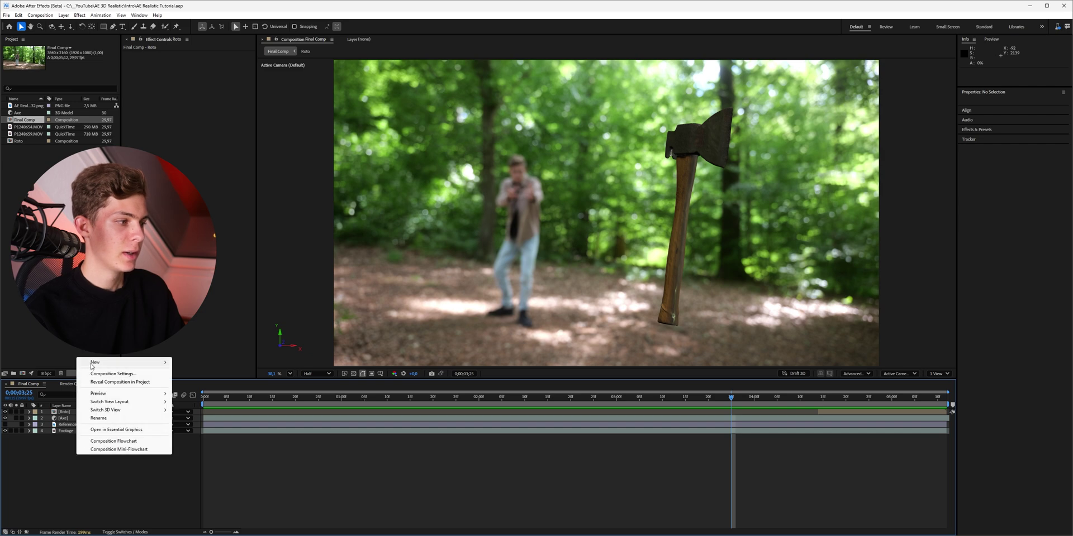
mouse_move(92, 366)
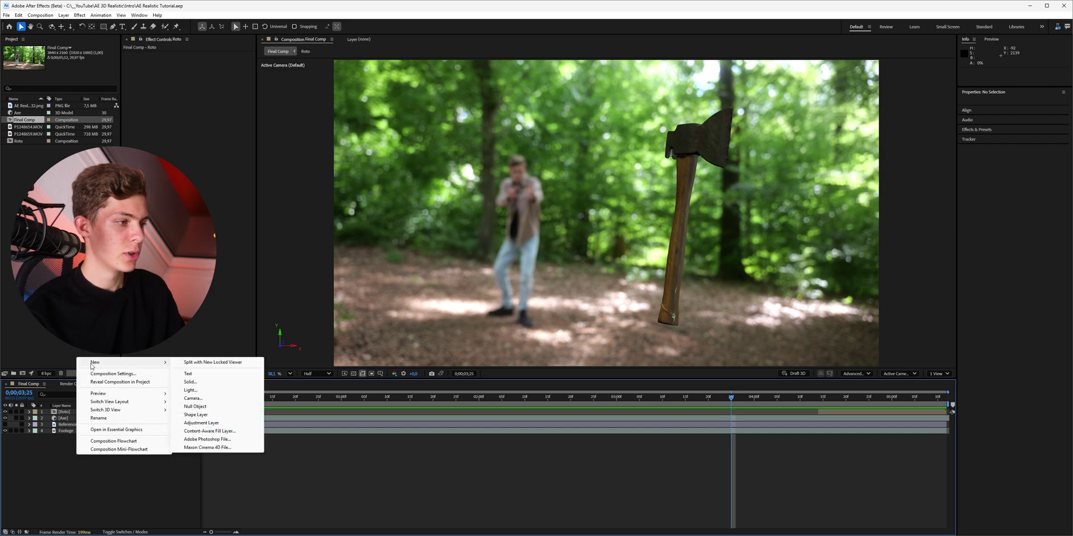
click(199, 392)
click(542, 194)
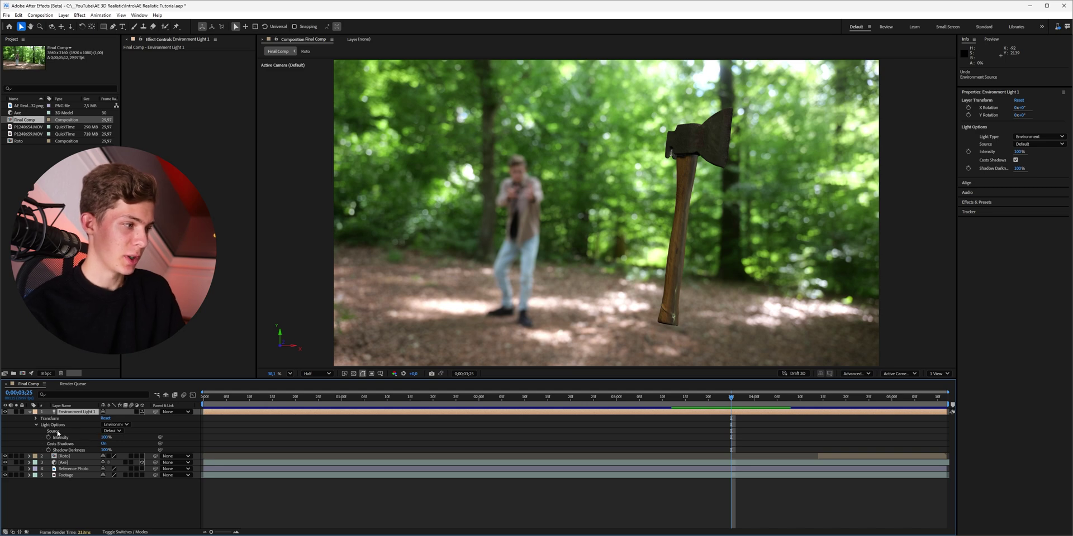
click(110, 431)
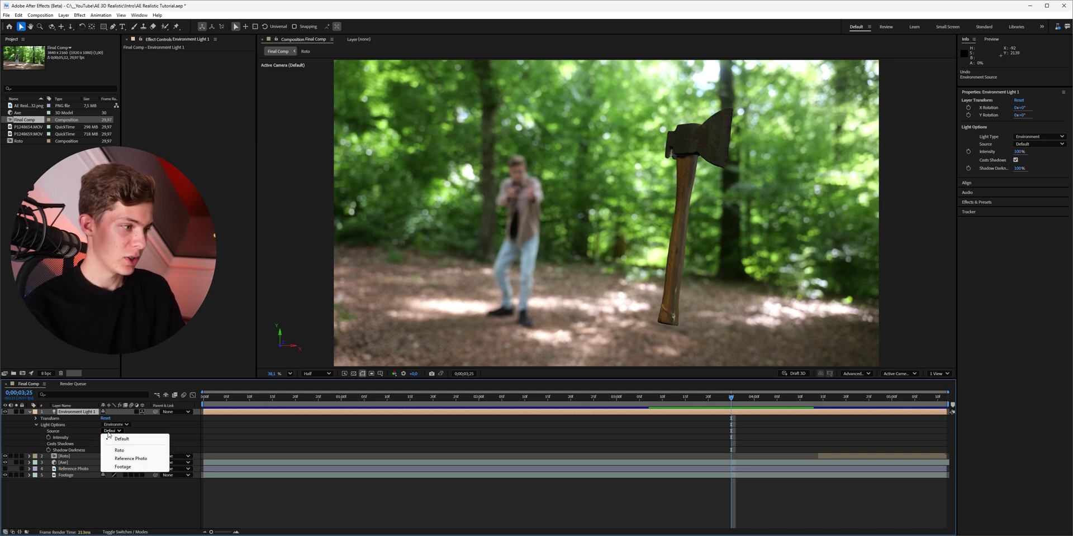
click(123, 467)
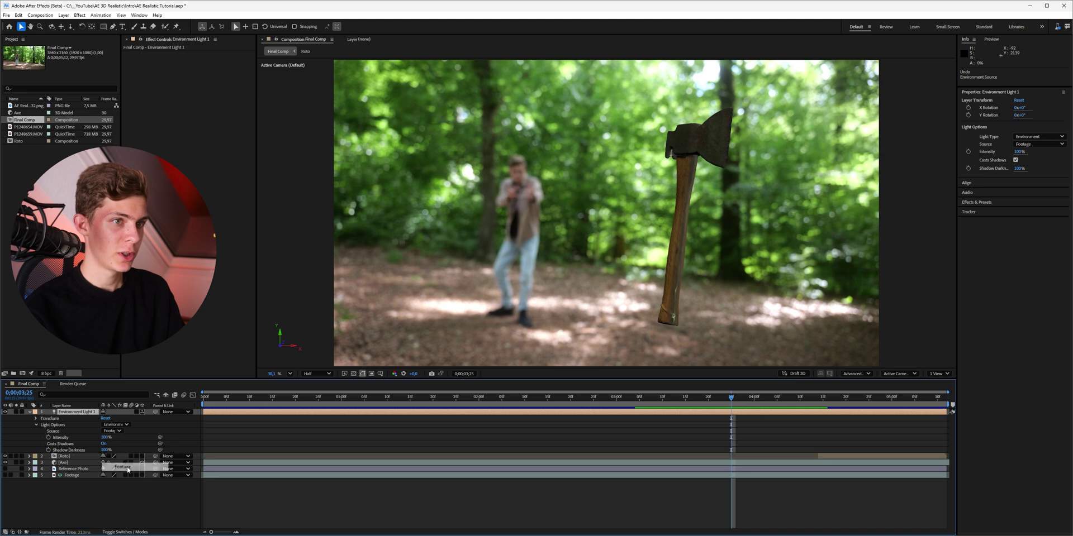
Make the Footage layer visible again and toggle the light to compare the axe's lighting
click(5, 476)
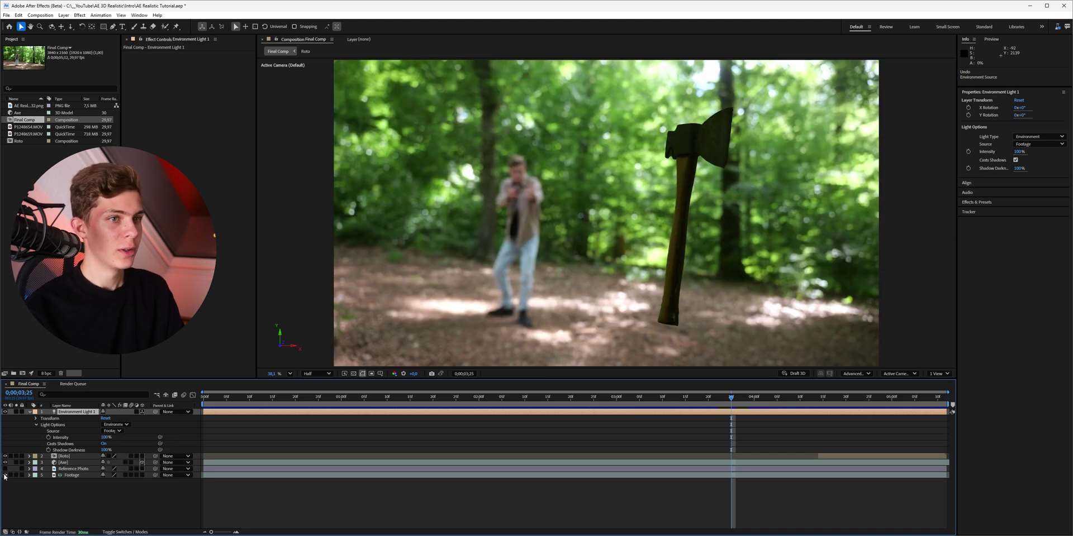
click(5, 411)
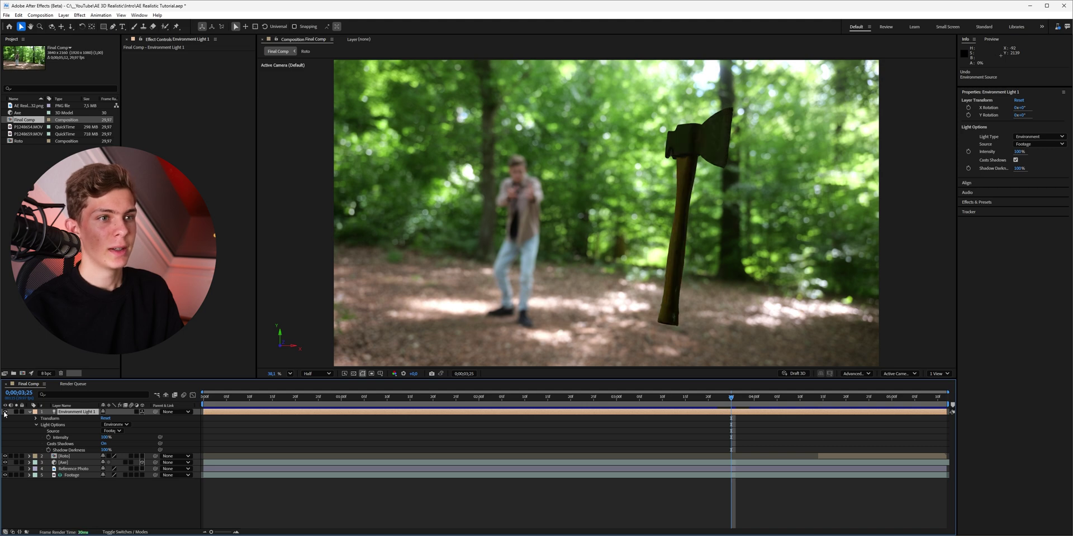
click(5, 411)
click(6, 412)
click(5, 412)
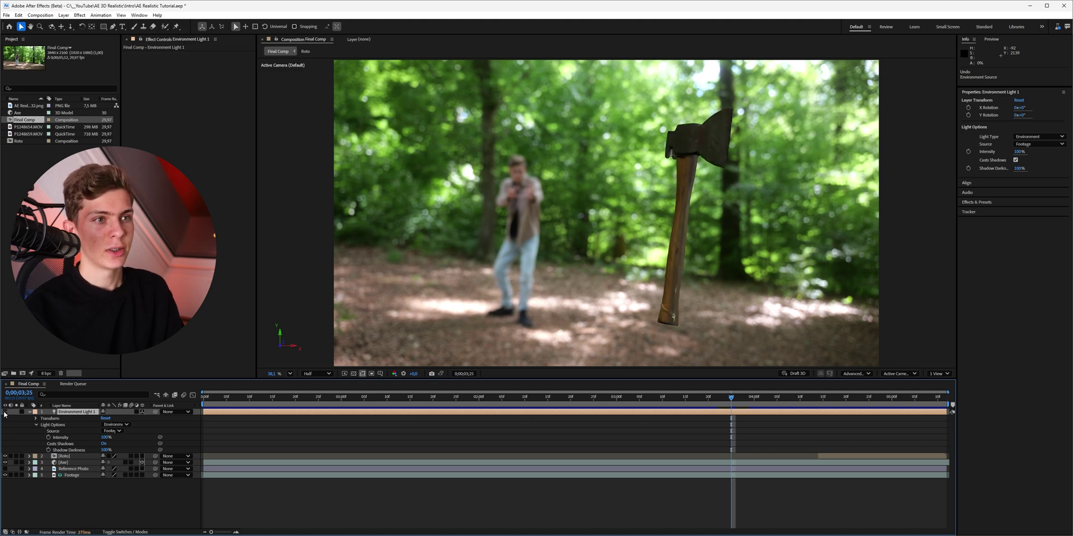
click(5, 412)
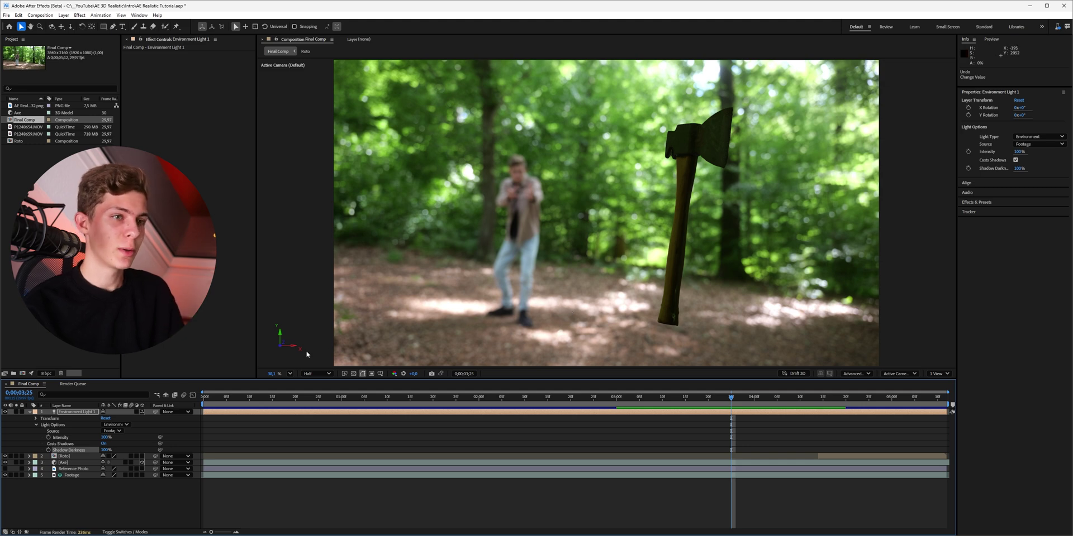
Duplicate the Footage layer
click(84, 462)
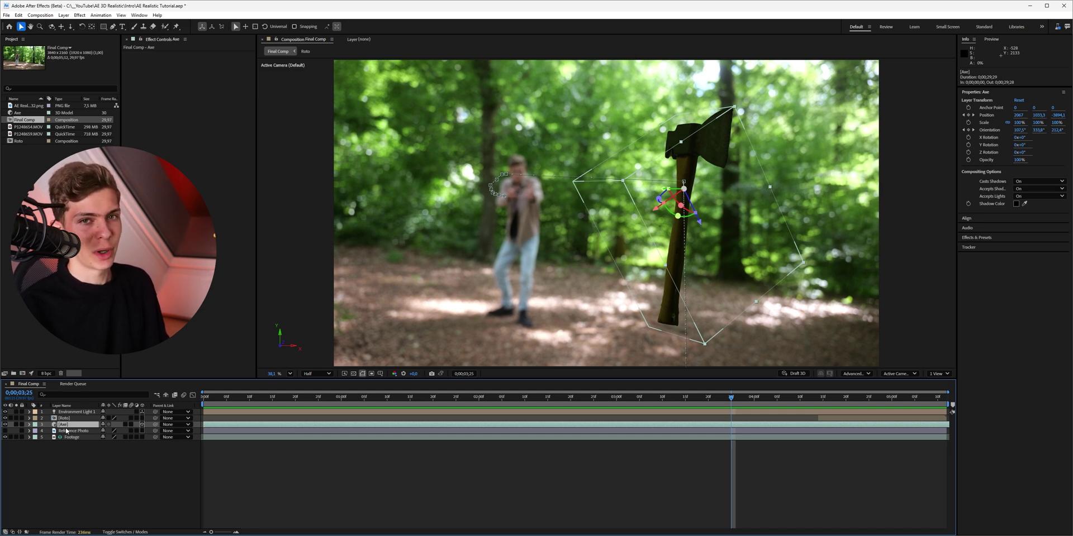
click(70, 438)
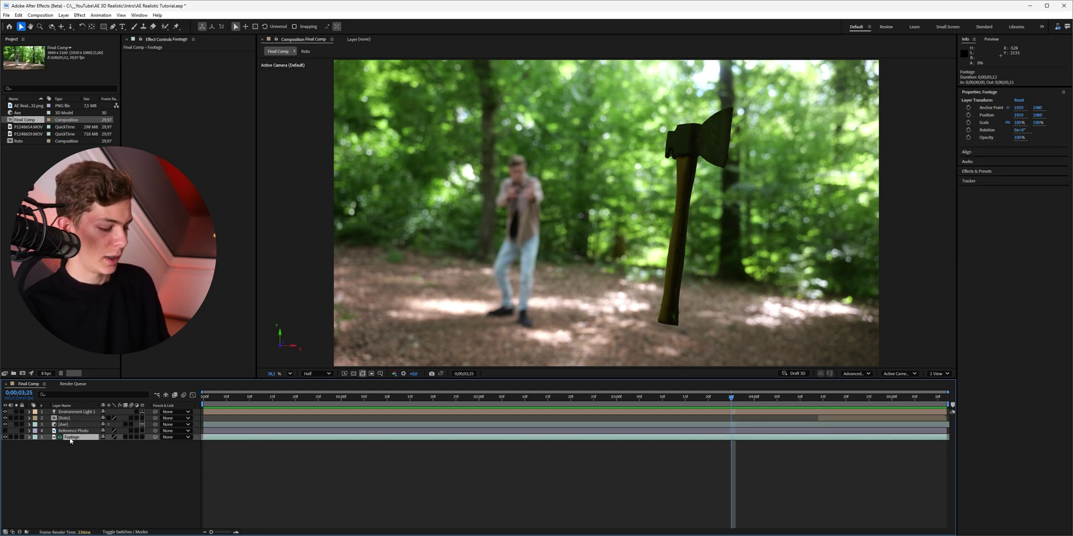
key(ctrl+d)
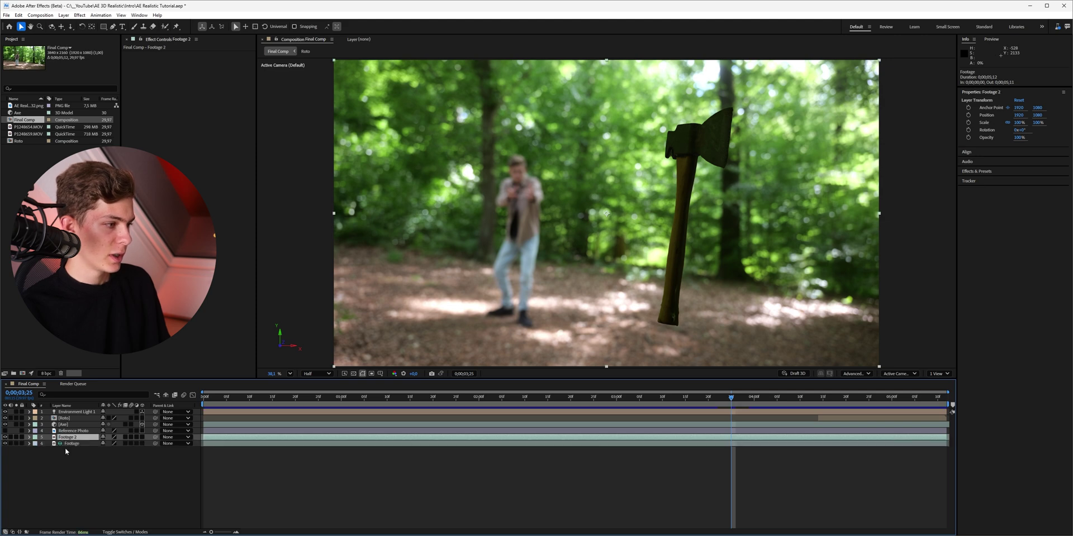
Precompose the original Footage, Environment Light 1 and Axe into an 'Axe' precomp and open it
click(71, 444)
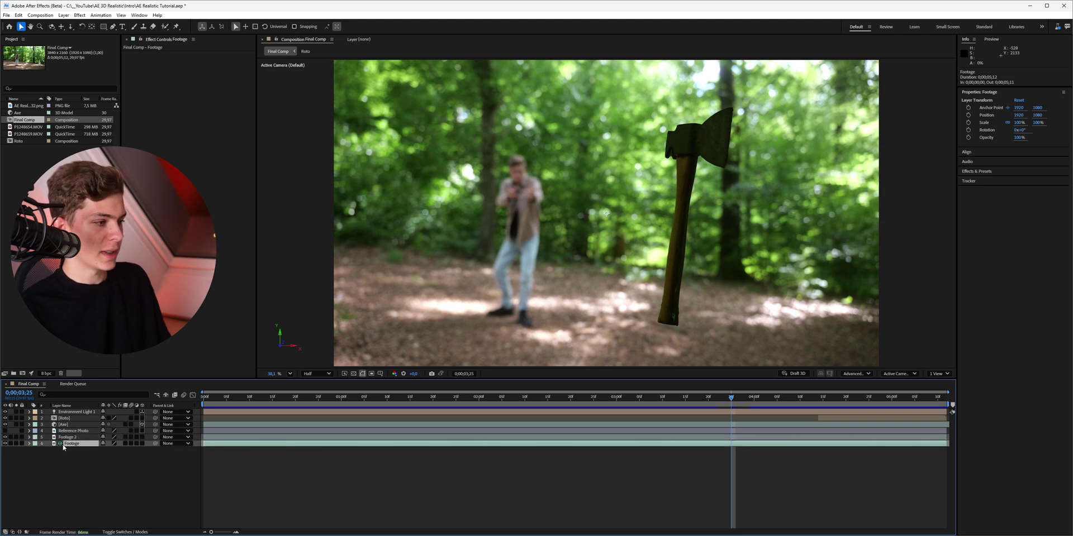
ctrl+click(76, 412)
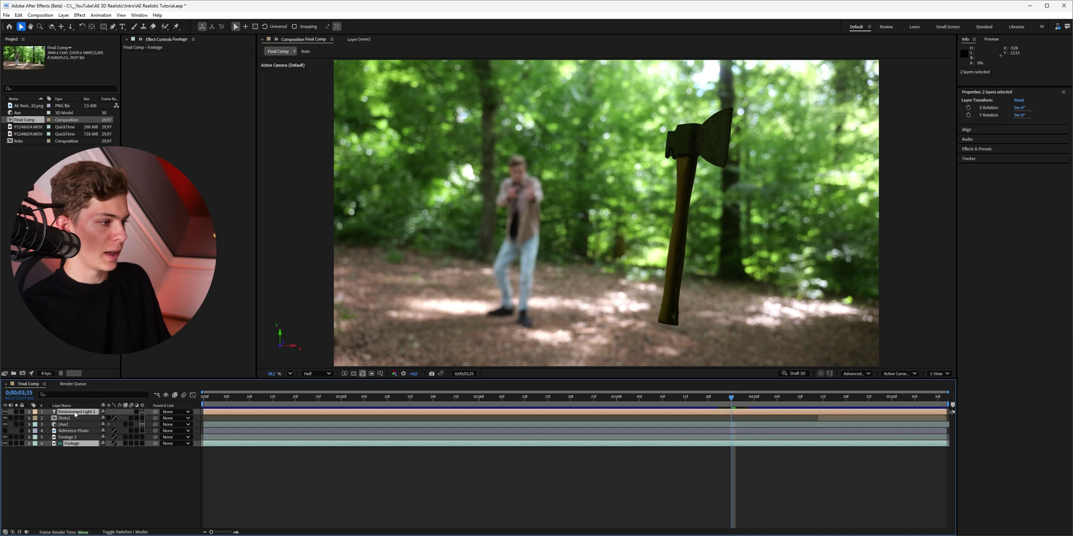
ctrl+click(70, 425)
key(ctrl+shift+c)
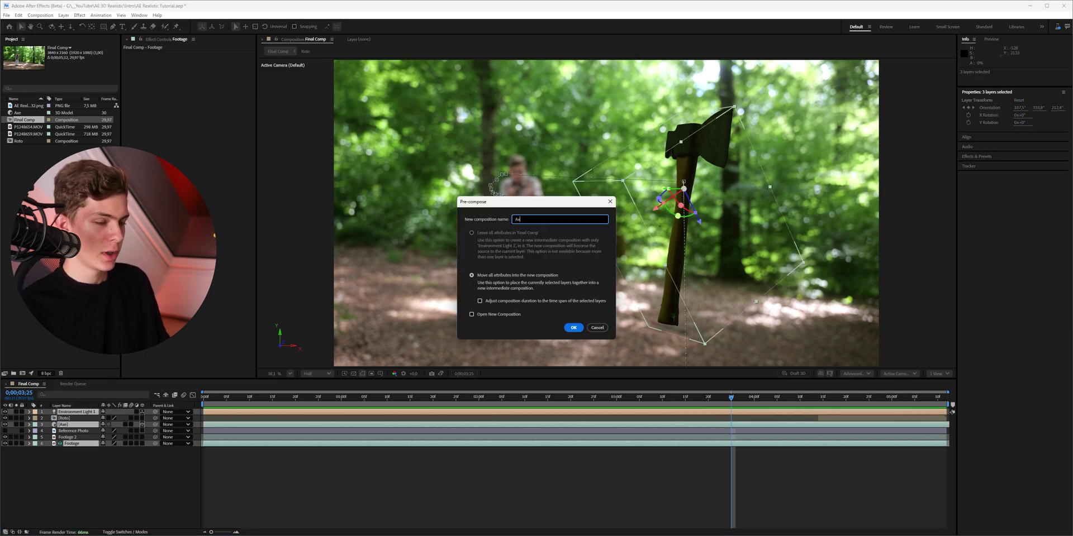
key(Return)
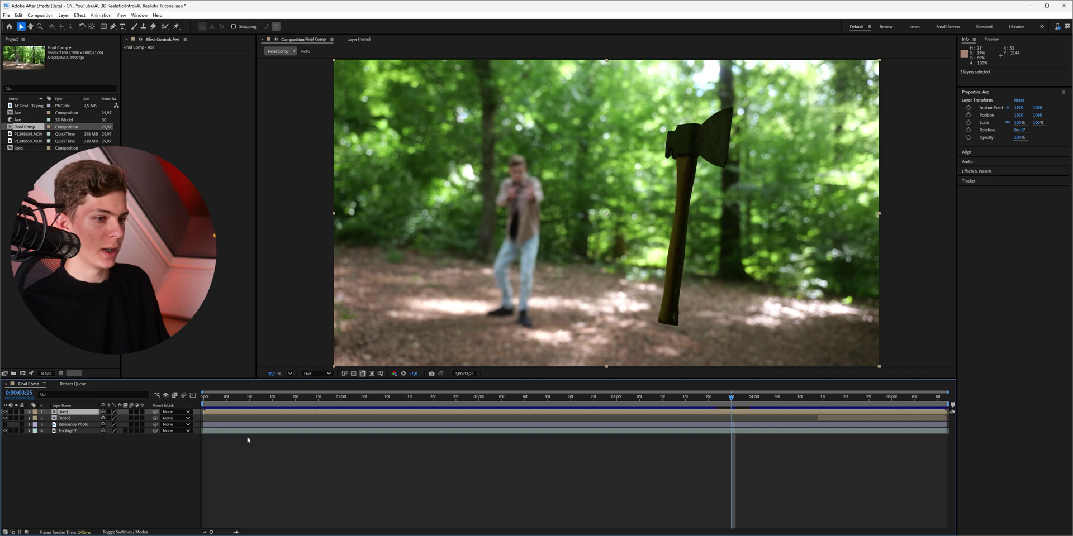
mouse_move(737, 402)
mouse_down()
mouse_move(497, 401)
mouse_move(721, 406)
mouse_up()
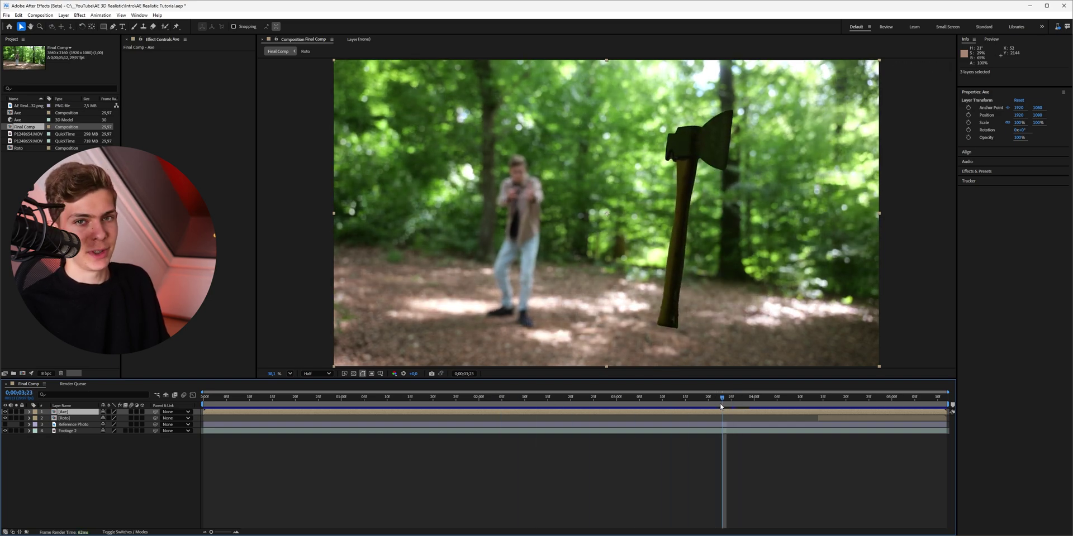
double_click(80, 412)
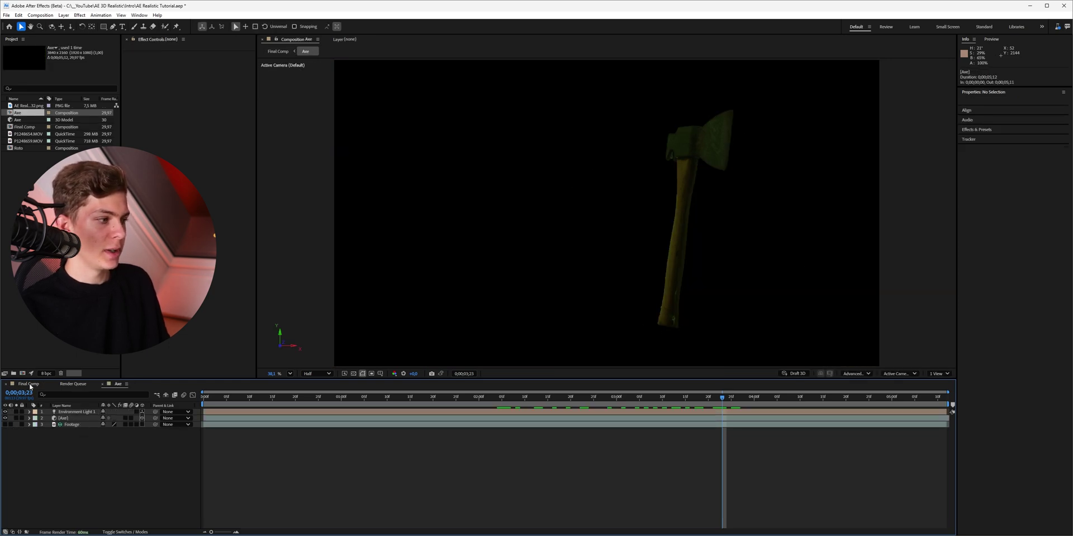
click(29, 384)
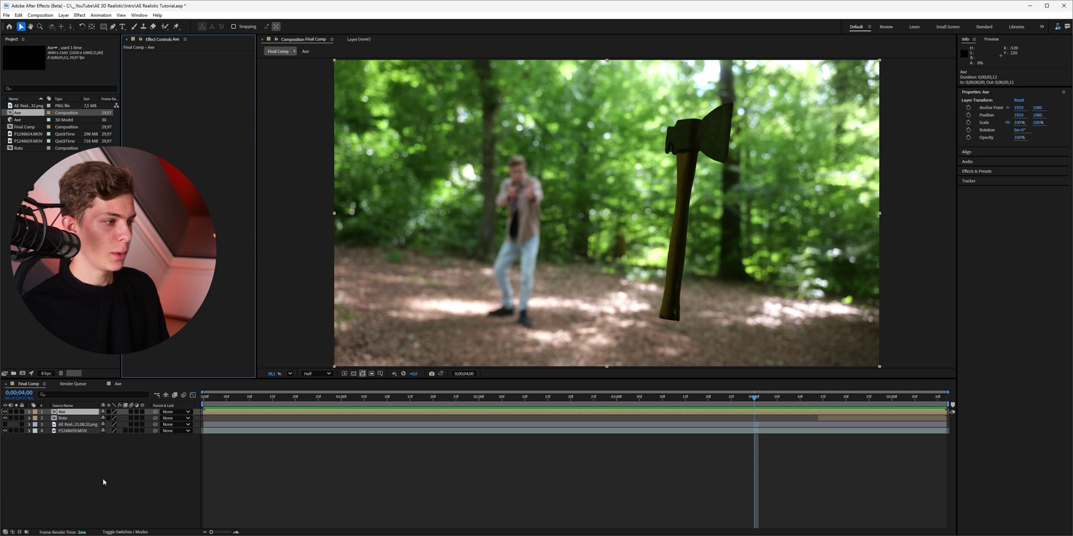
Apply a Curves effect to the Axe layer via the quick effect search
key(ctrl+space)
text(curv)
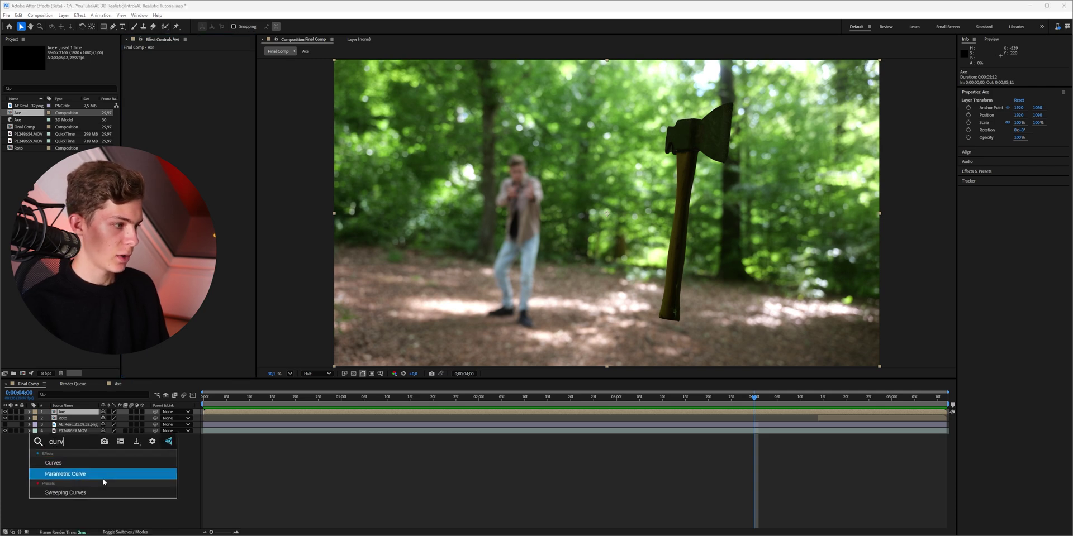
key(Up)
key(Return)
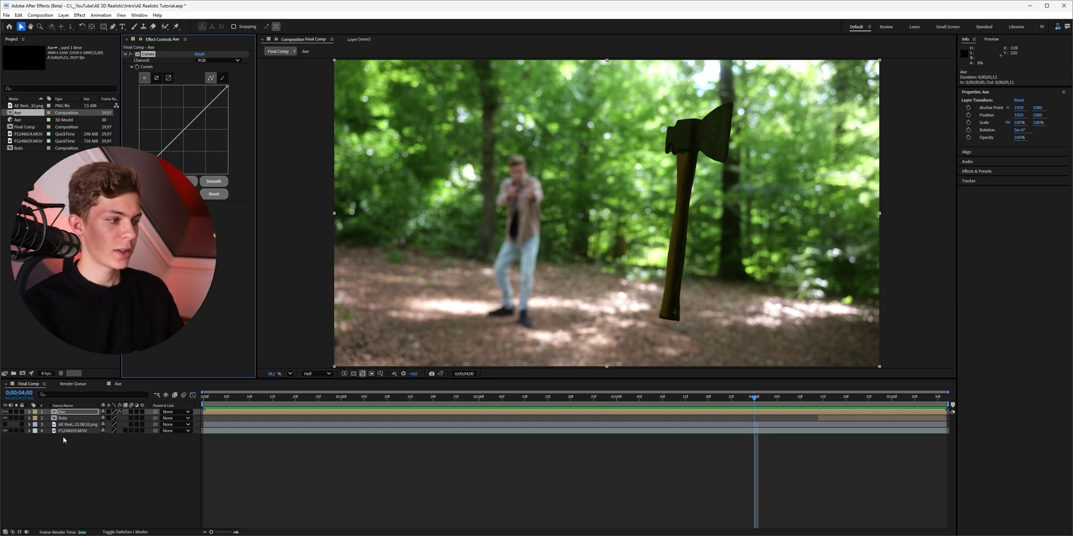
Move the reference photo to the top, show it, and mask it to the left half
drag(65, 428, 59, 411)
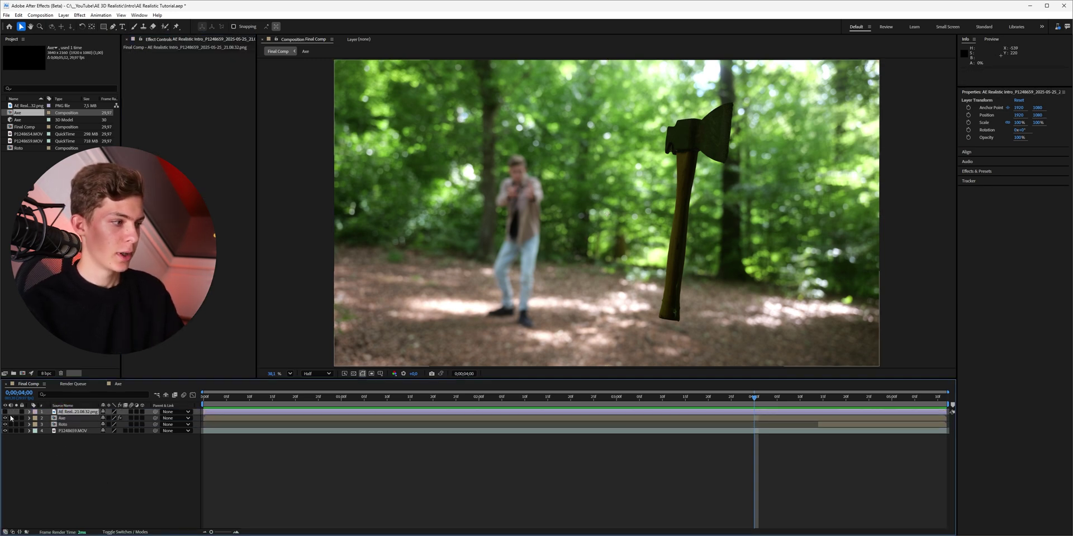
click(5, 412)
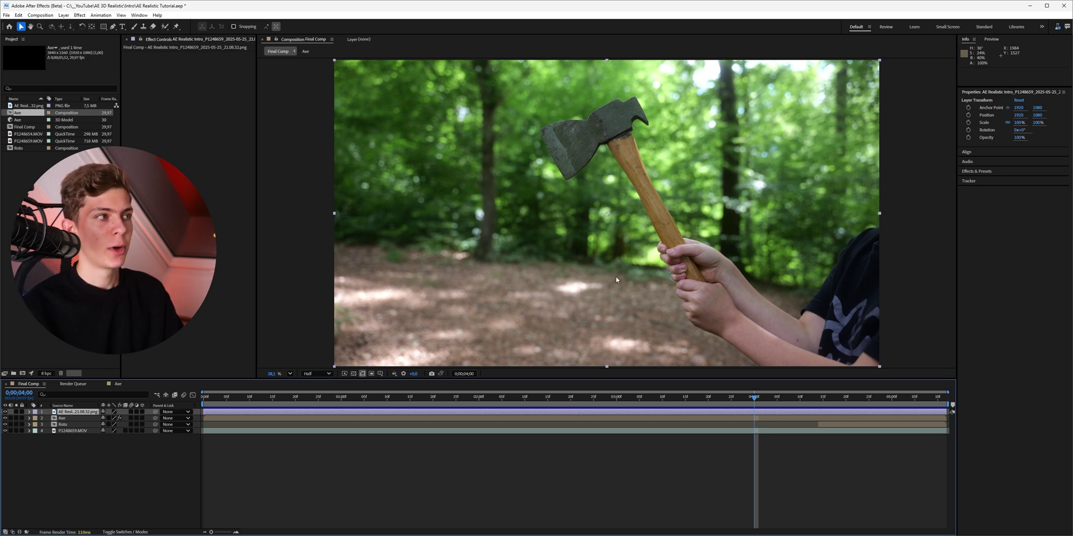
click(102, 26)
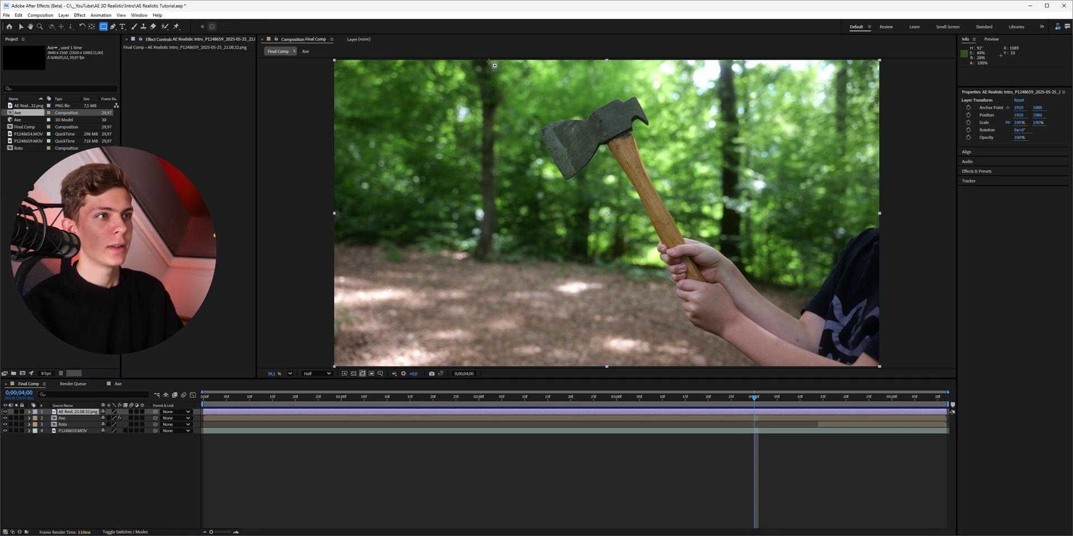
drag(486, 60, 770, 381)
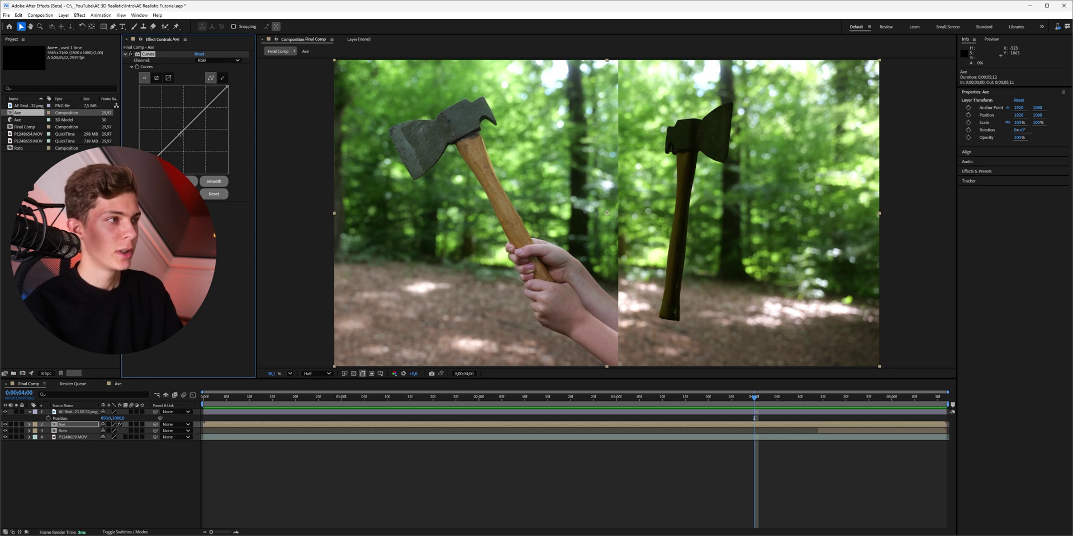
Raise the RGB curve to brighten the axe, then steepen the Red curve while previewing the red channel
drag(184, 130, 170, 120)
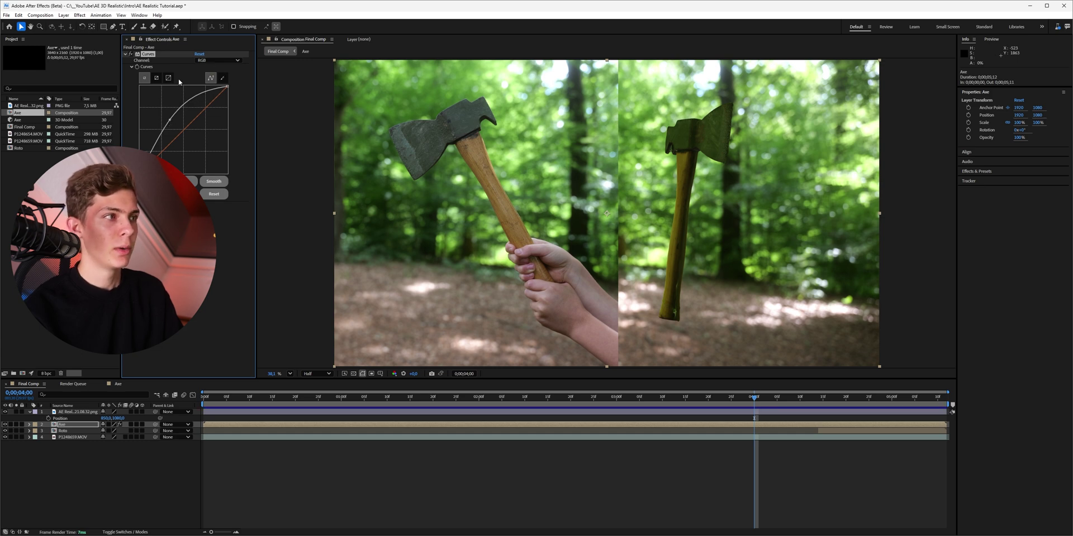
click(210, 61)
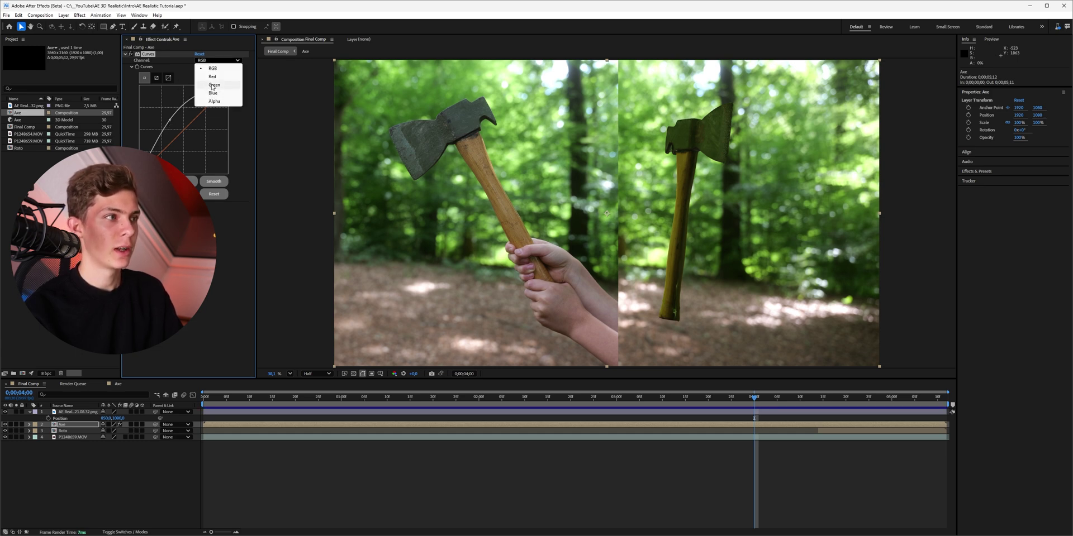
click(212, 76)
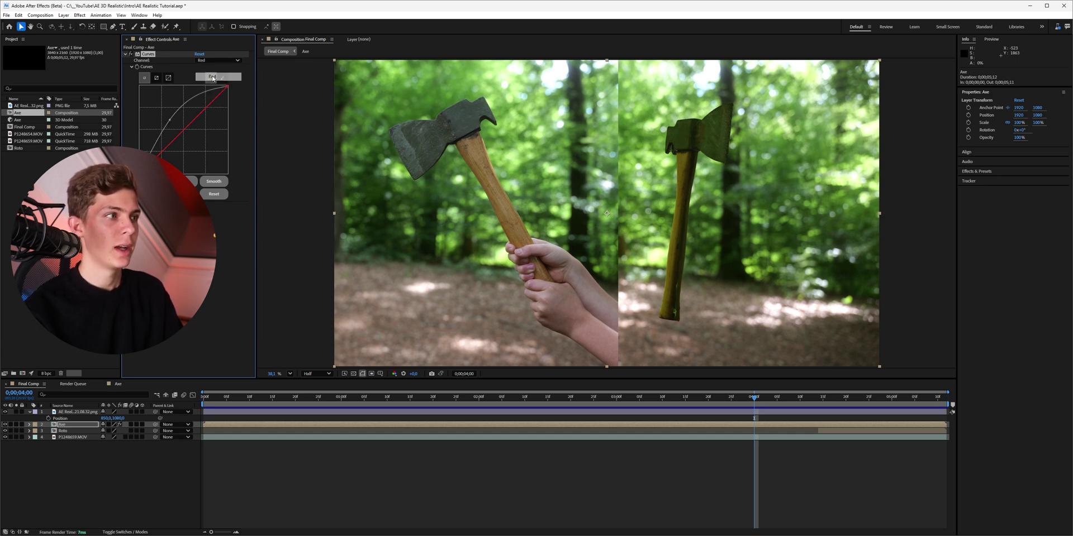
click(394, 374)
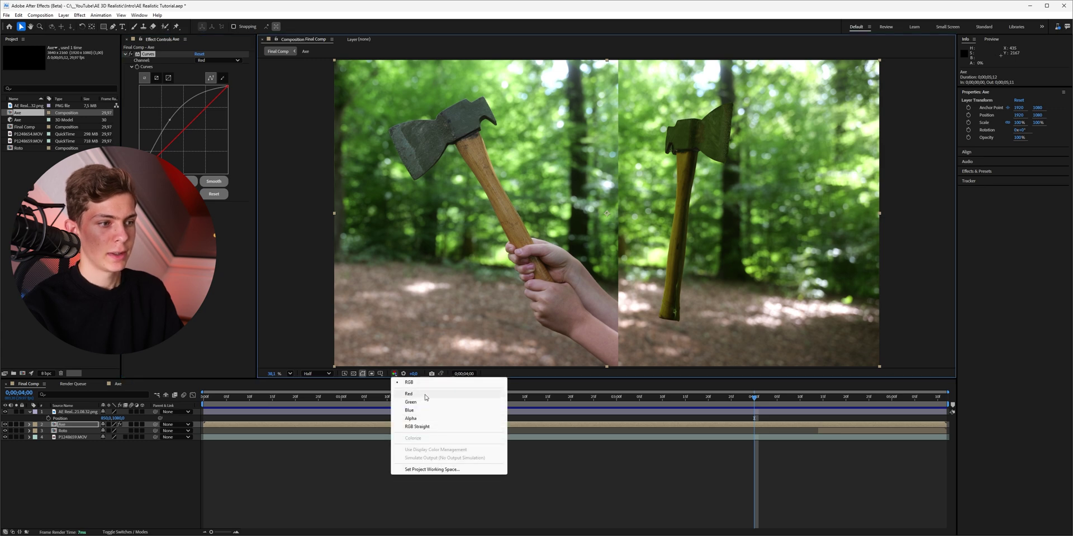
click(435, 394)
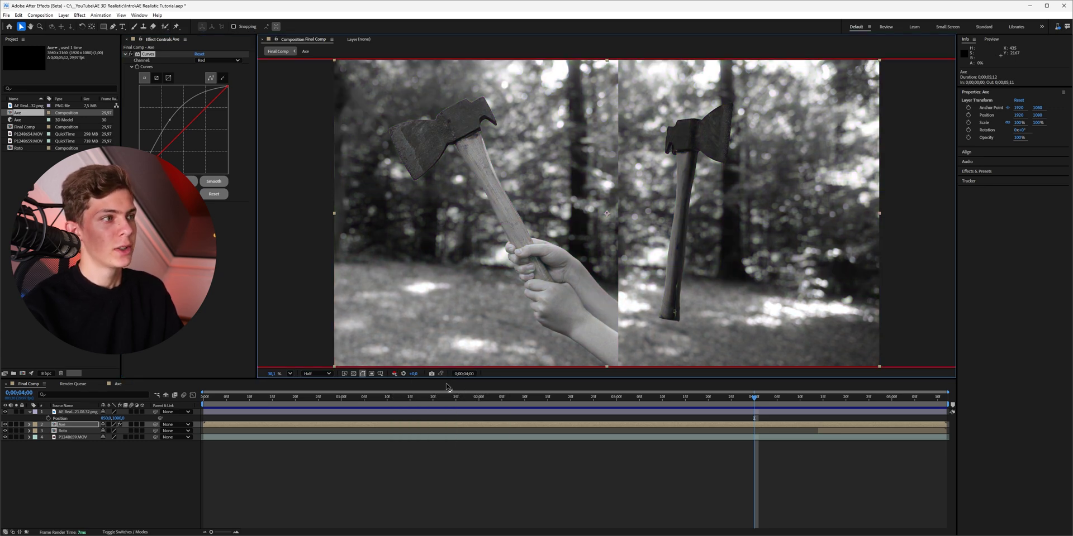
click(254, 188)
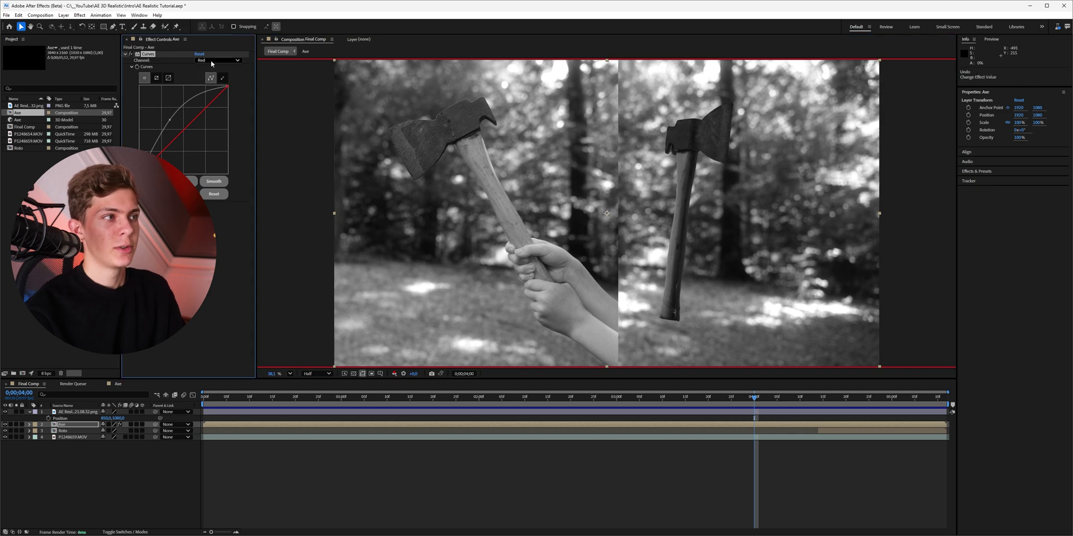
drag(227, 87, 206, 87)
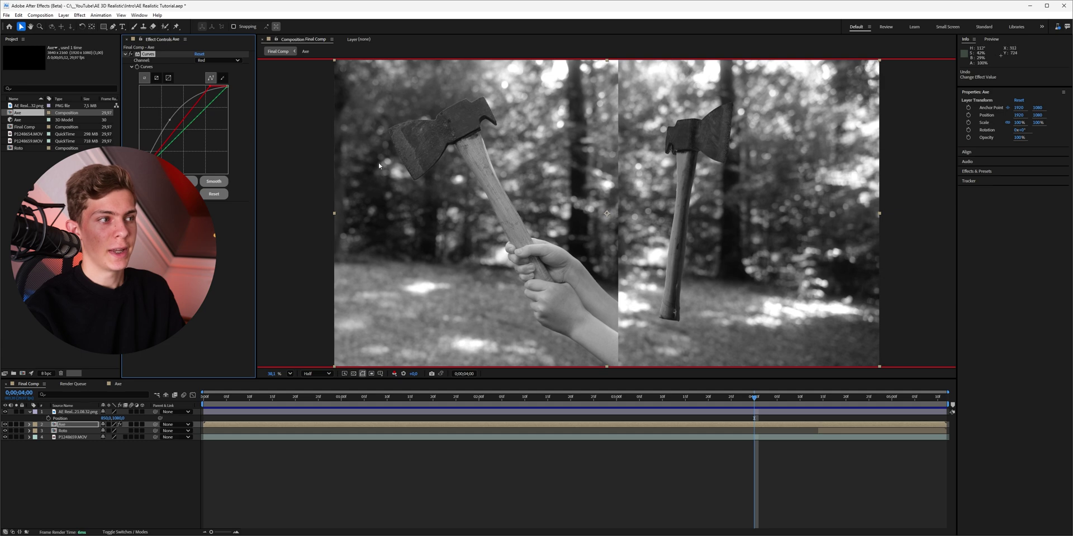
Adjust the Green channel curve with a green-channel preview, then restore the full-colour view
click(394, 374)
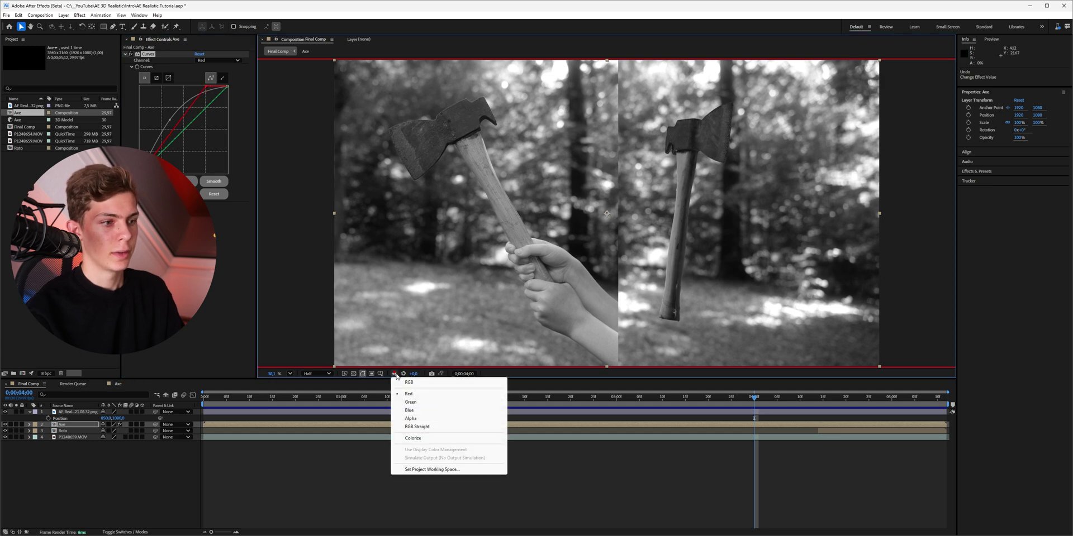
click(411, 402)
click(207, 61)
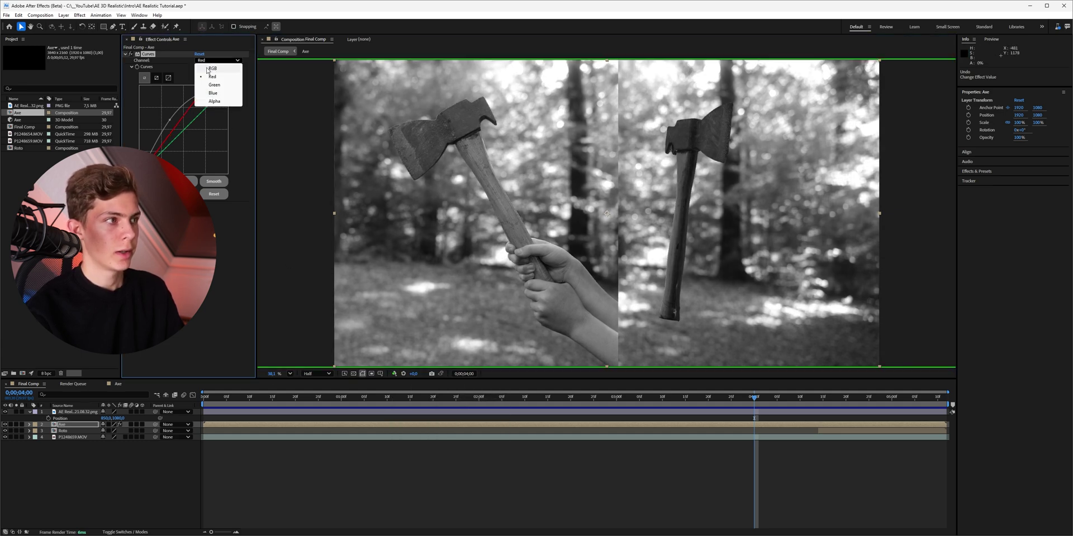
click(229, 85)
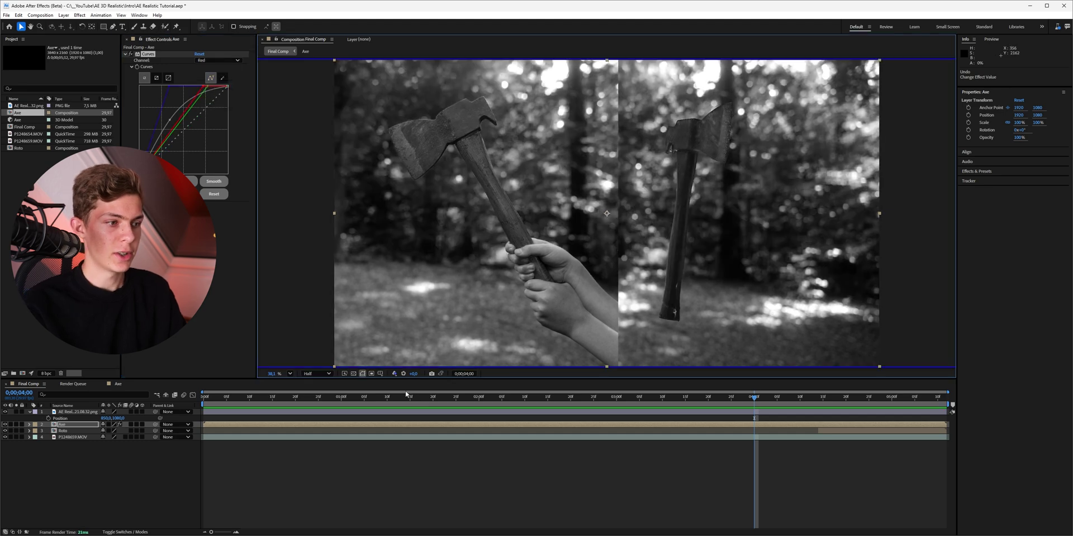
click(394, 373)
click(403, 383)
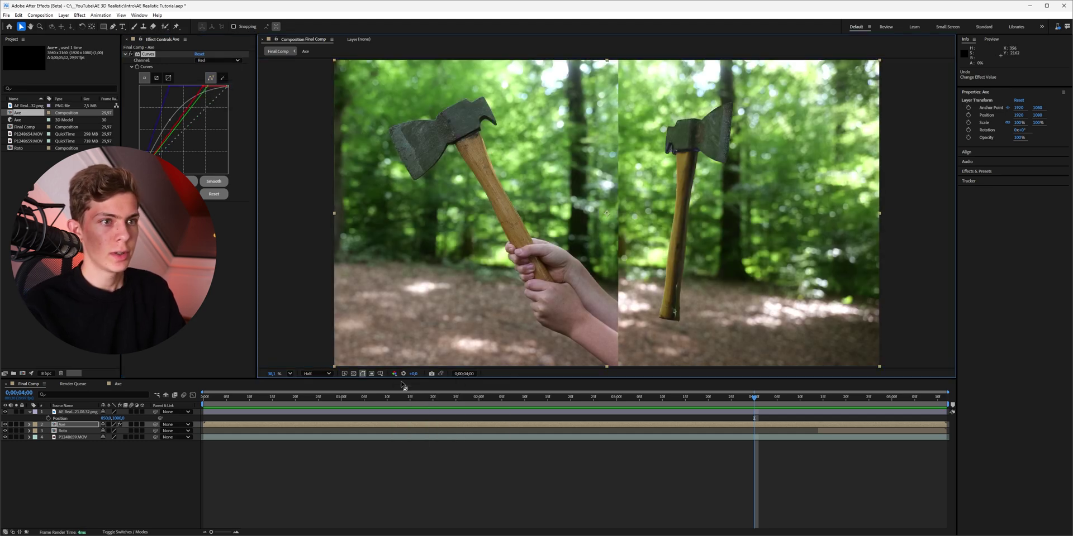
Toggle Curves on and off to compare, then hide the reference photo
click(130, 54)
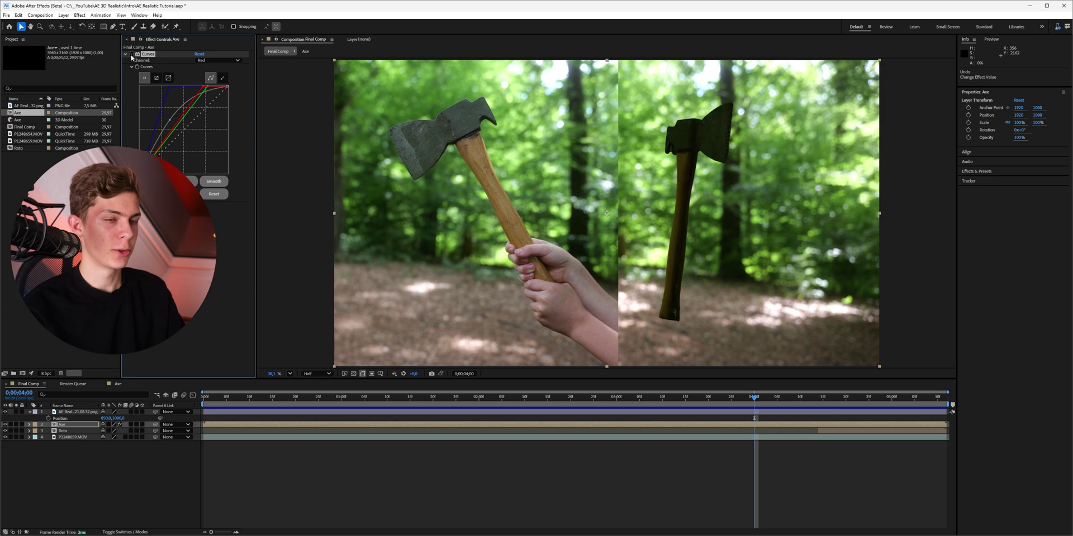
click(131, 54)
click(130, 54)
click(131, 54)
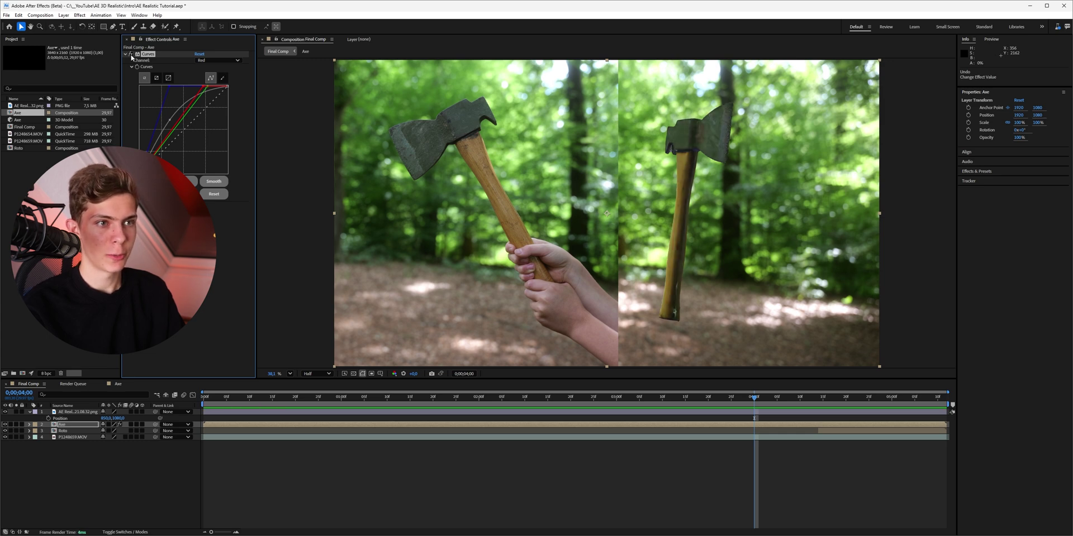
click(5, 412)
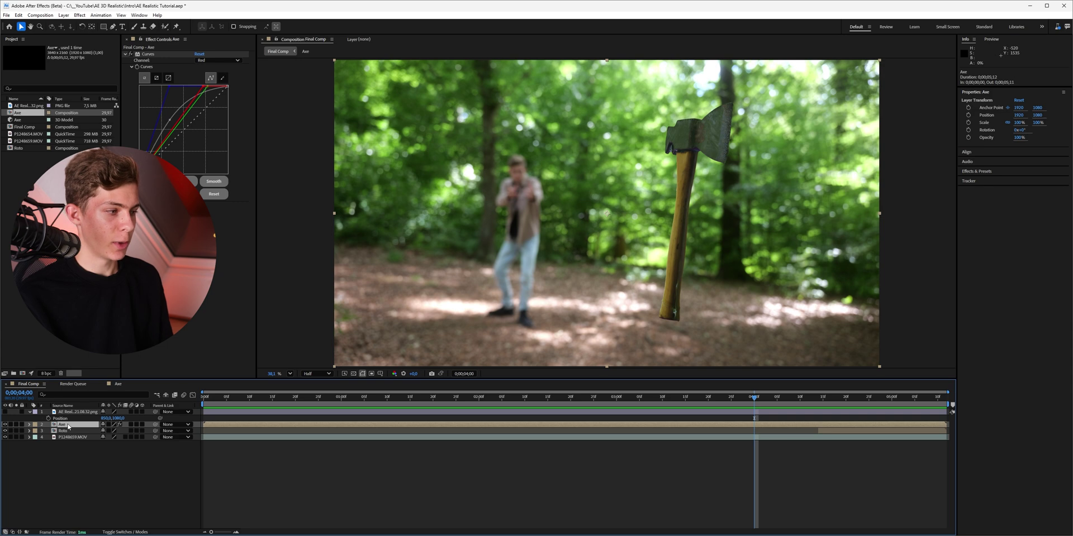
key(ctrl+space)
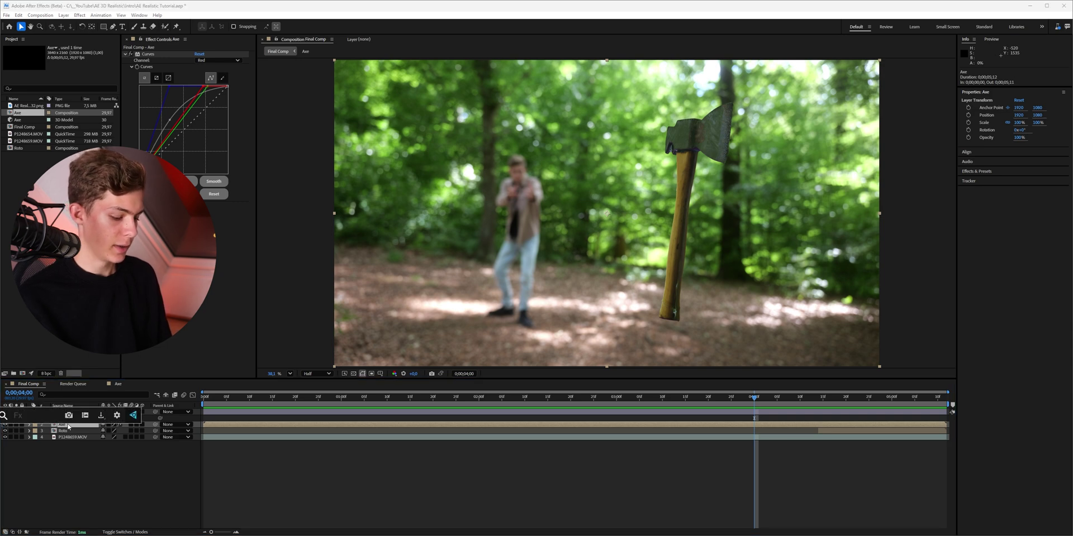
Apply Crate's Light Wrap with Footage 2 as background, Background Blur 50 and Blend With Original 95%
text(cra)
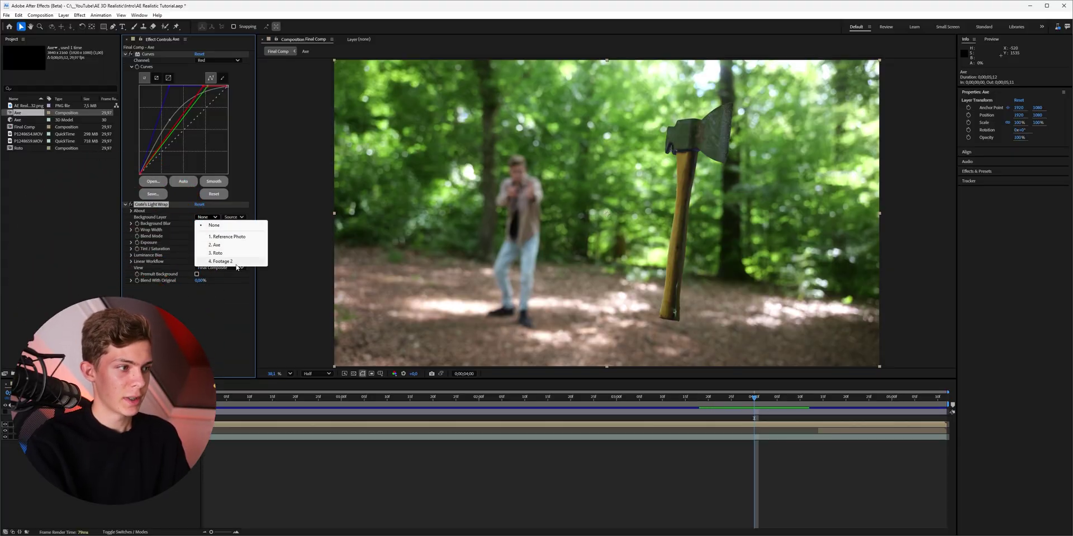
click(237, 262)
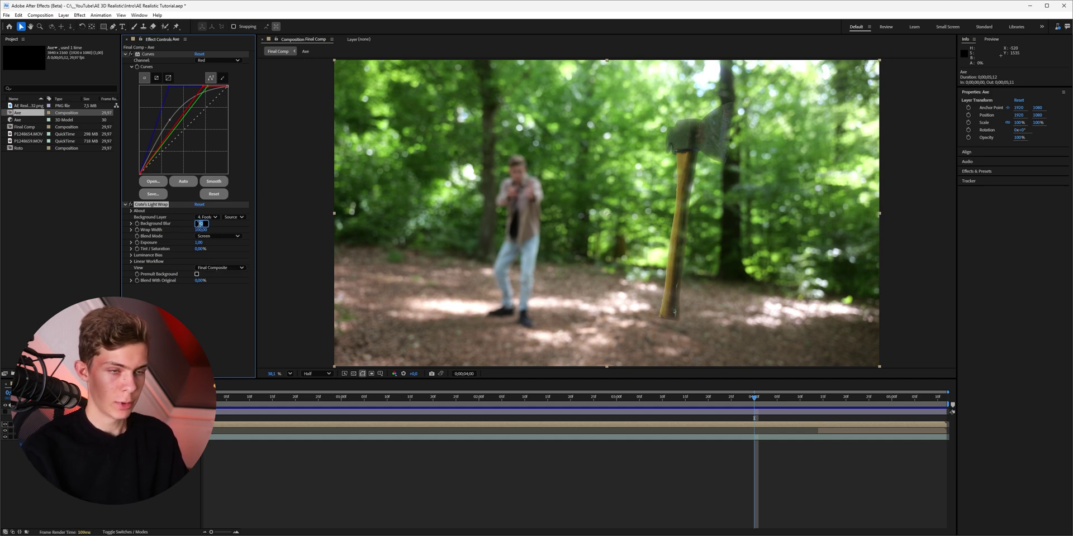
key(Return)
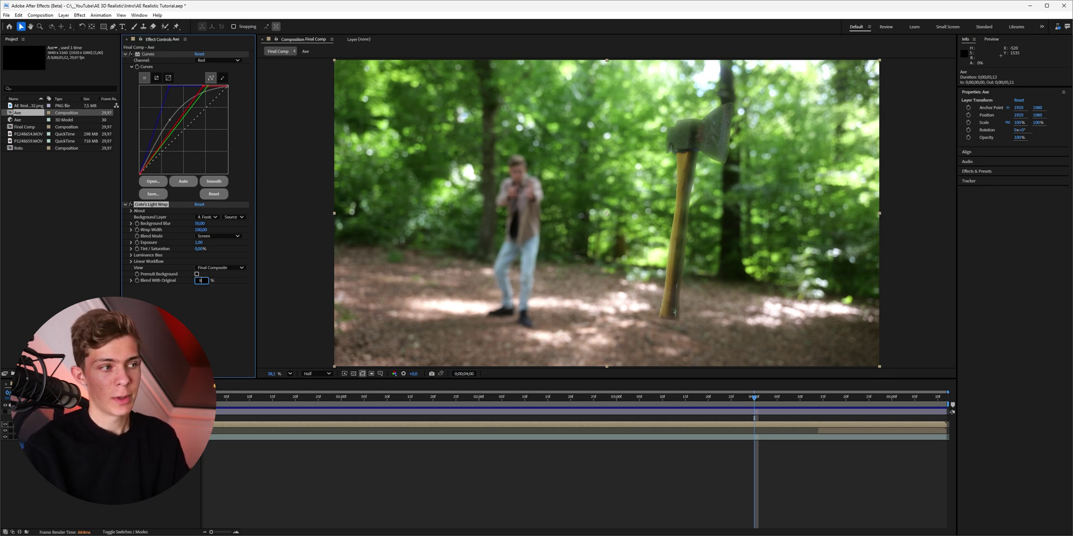
key(Return)
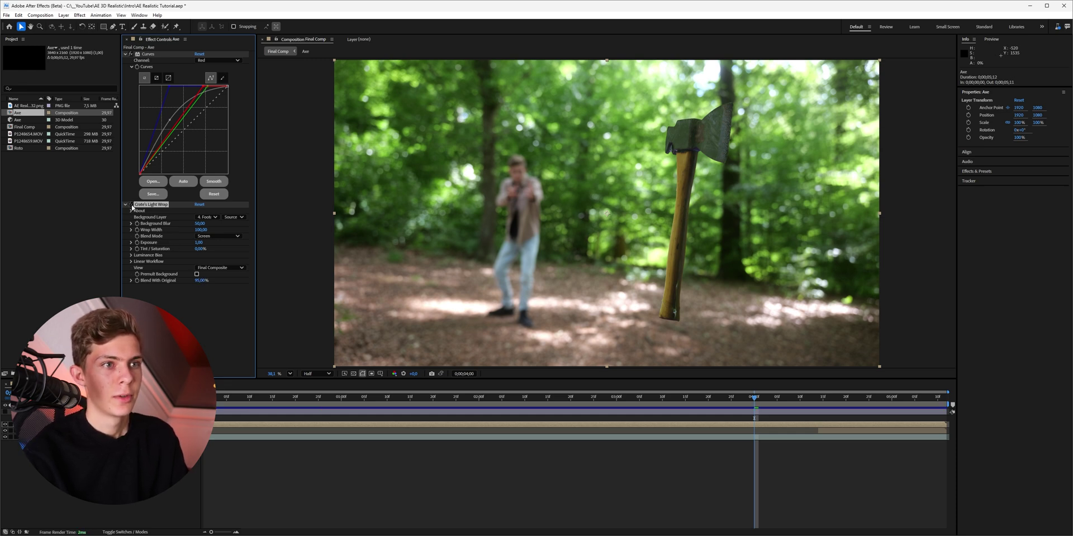
Compare the light wrap on and off and settle Blend With Original at 93%
scroll(742, 134, up, 3)
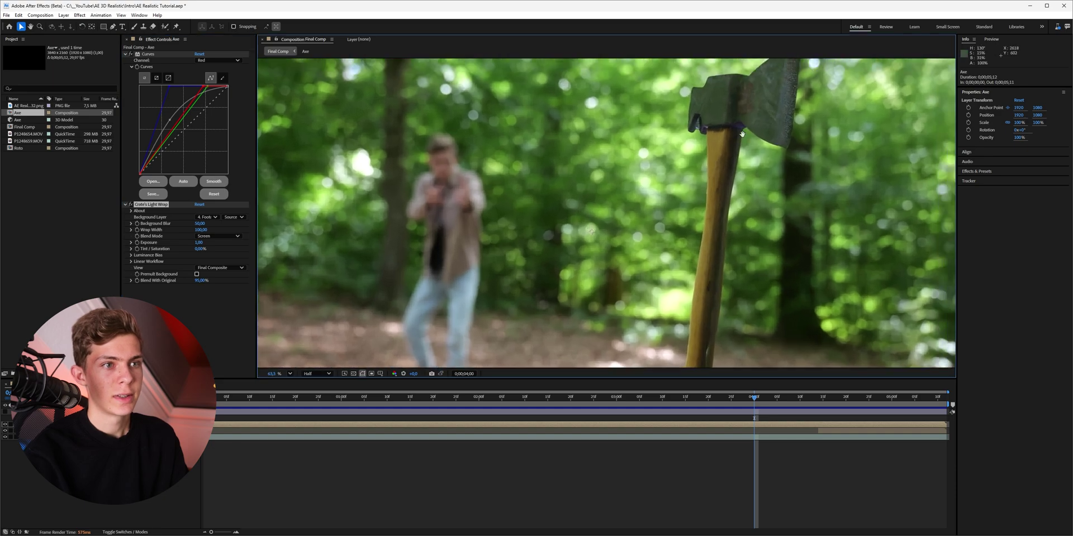
scroll(479, 227, up, 4)
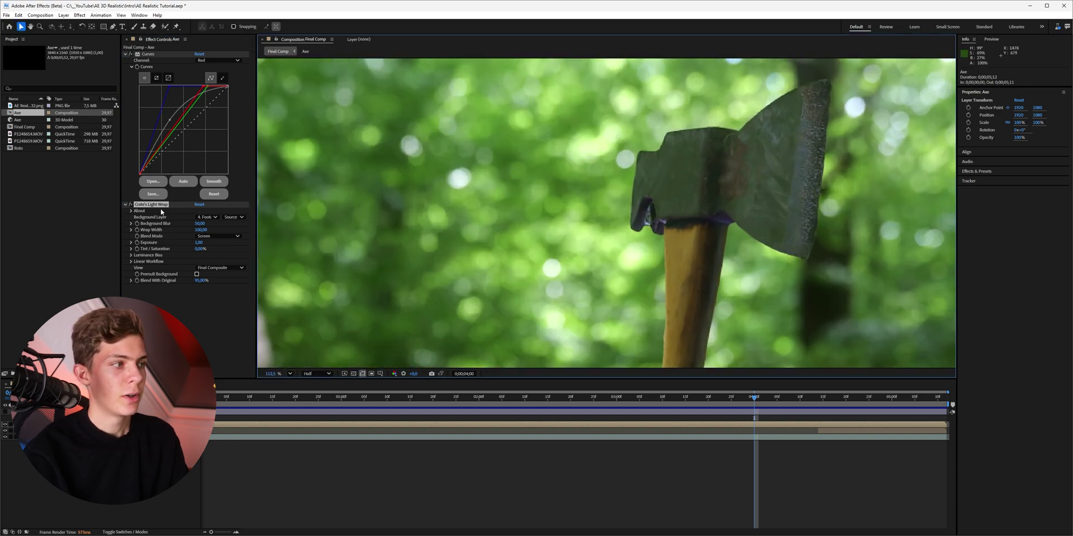
click(131, 206)
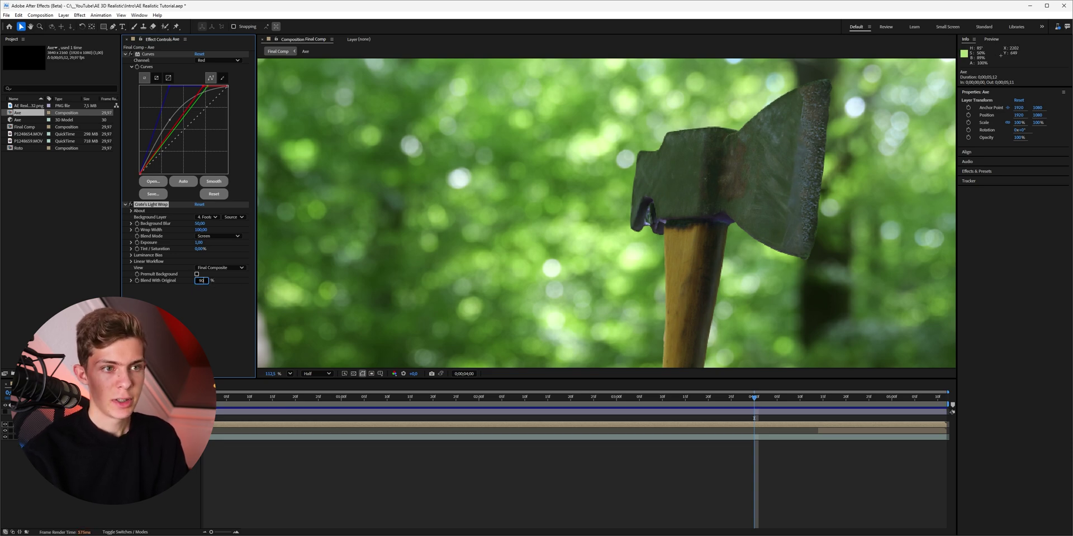
text(90)
key(Return)
scroll(592, 209, down, 2)
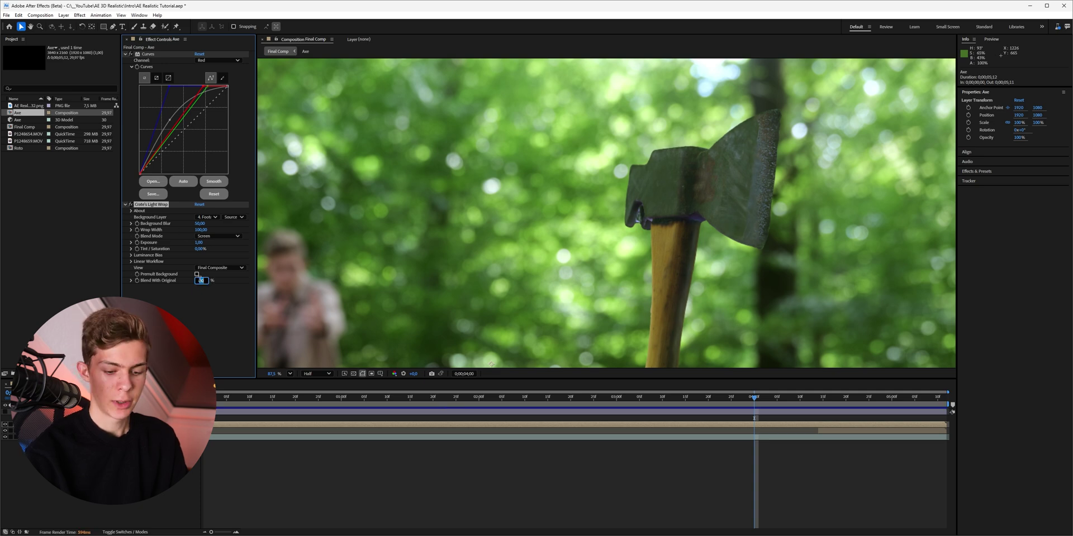
text(3)
key(Return)
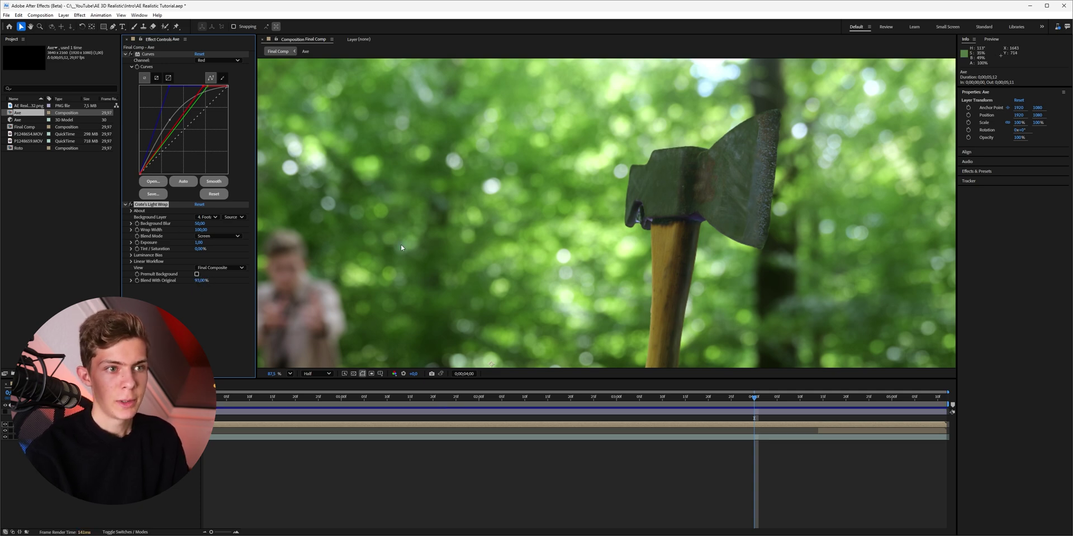
scroll(470, 246, down, 3)
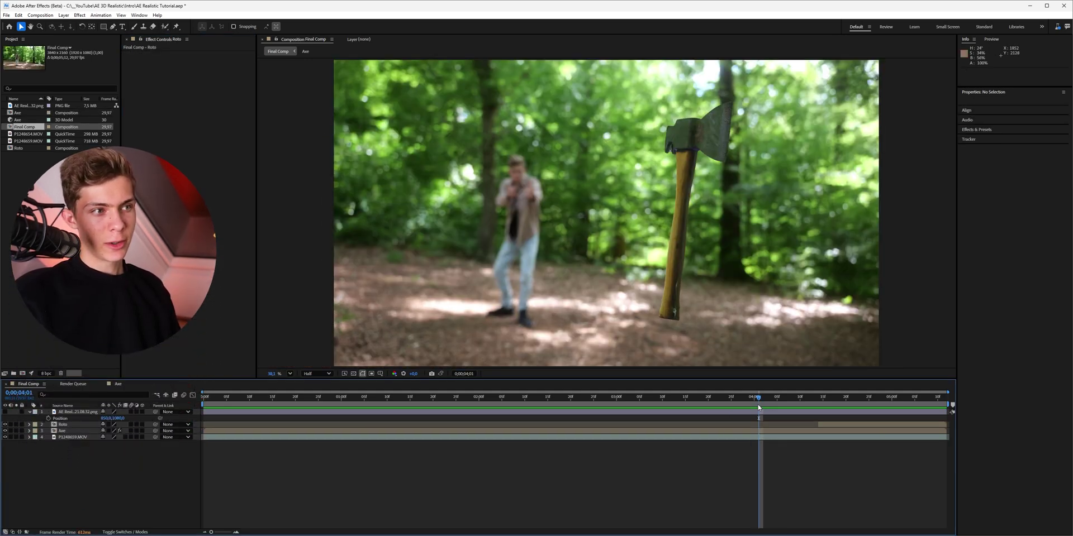
On the close axe frame, apply Camera Lens Blur to the Axe layer with Blur Radius 0
key(space)
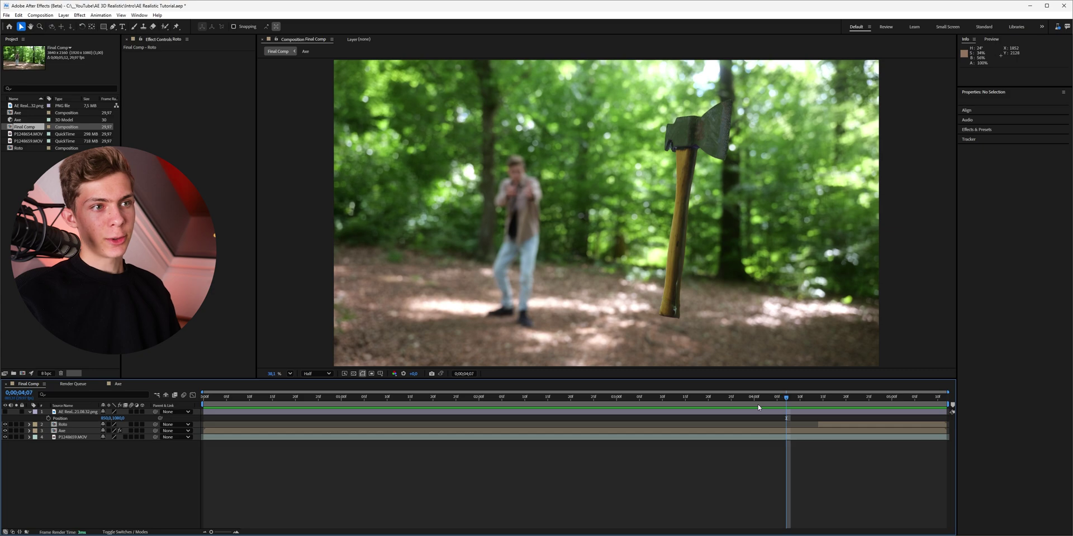
key(Page_Up)
key(Page_Up)
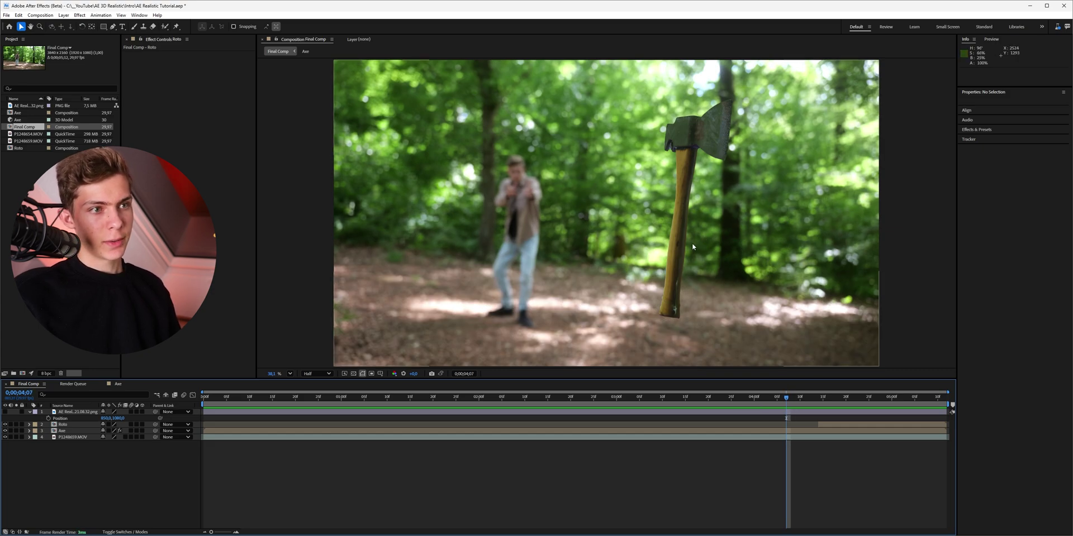
key(Page_Down)
key(Page_Up)
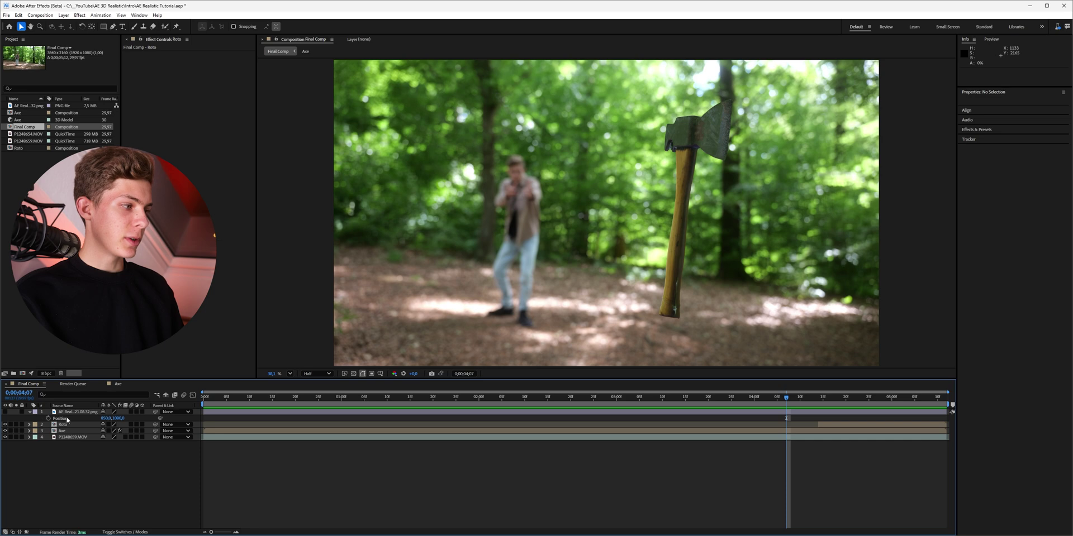
click(67, 431)
key(ctrl+space)
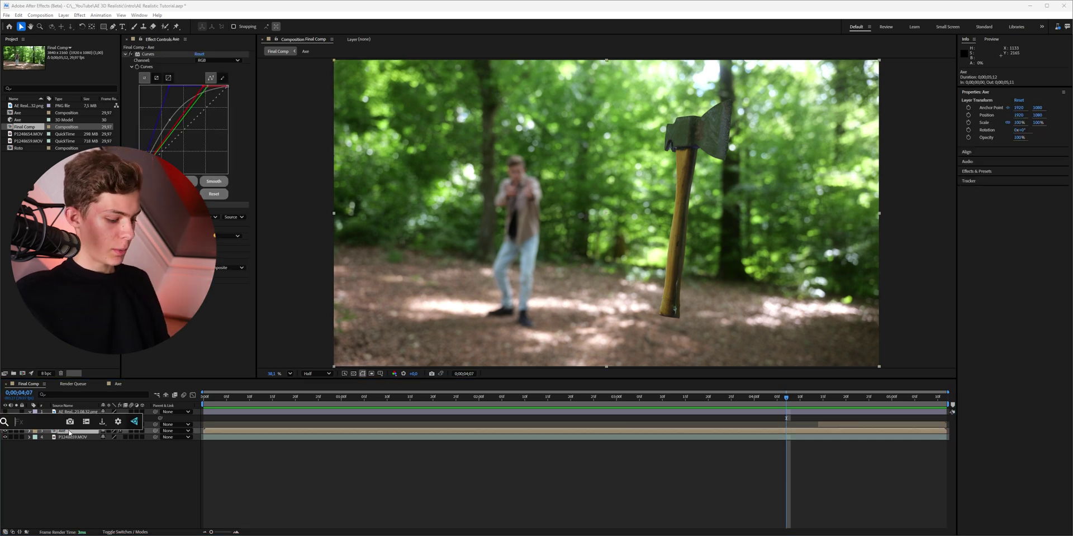
text(cam)
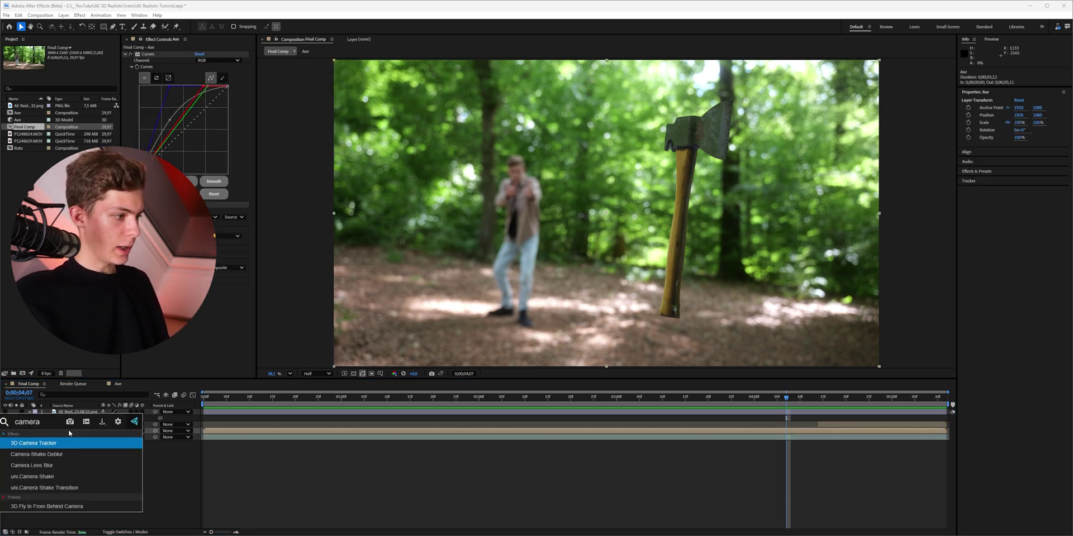
text(era)
click(67, 464)
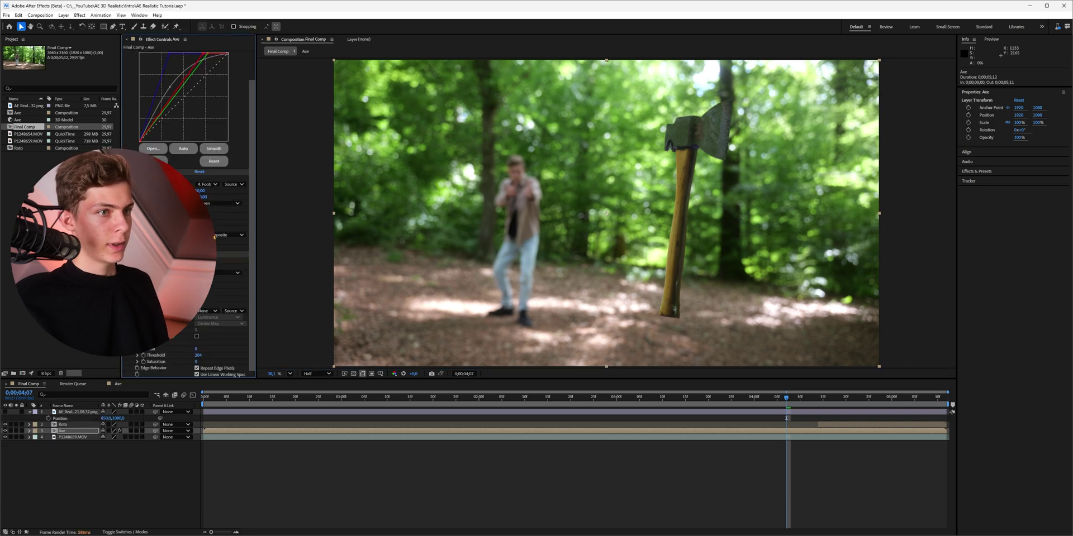
drag(204, 261, 200, 262)
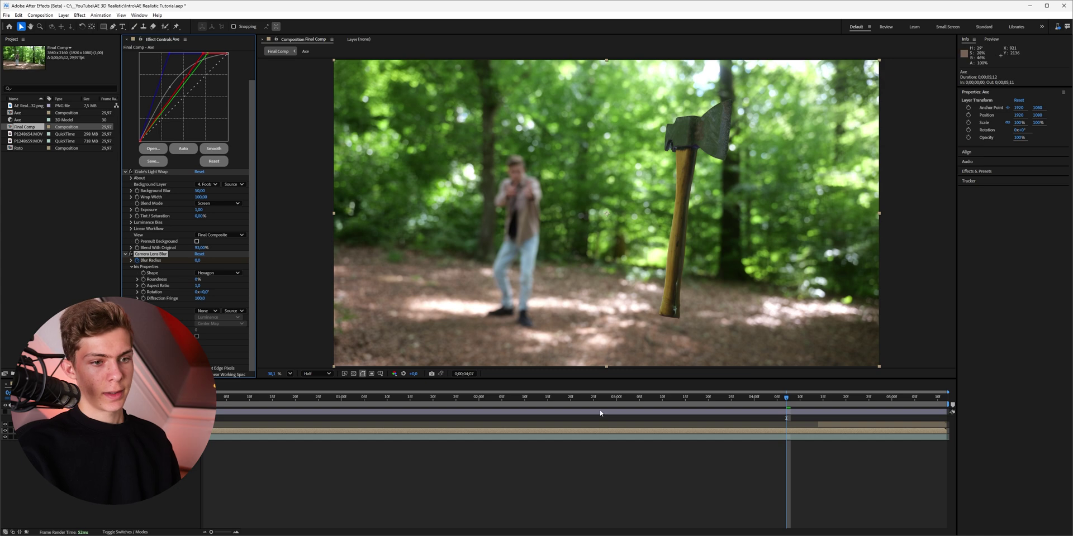
click(732, 458)
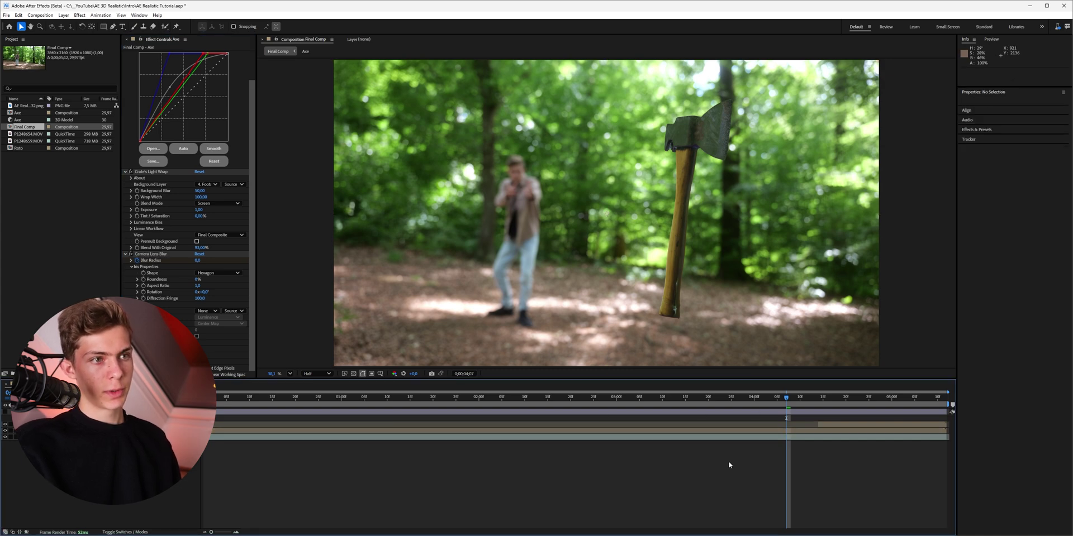
One frame later, keyframe Blur Radius at 5, then add a keyframe back at 0
key(Page_Down)
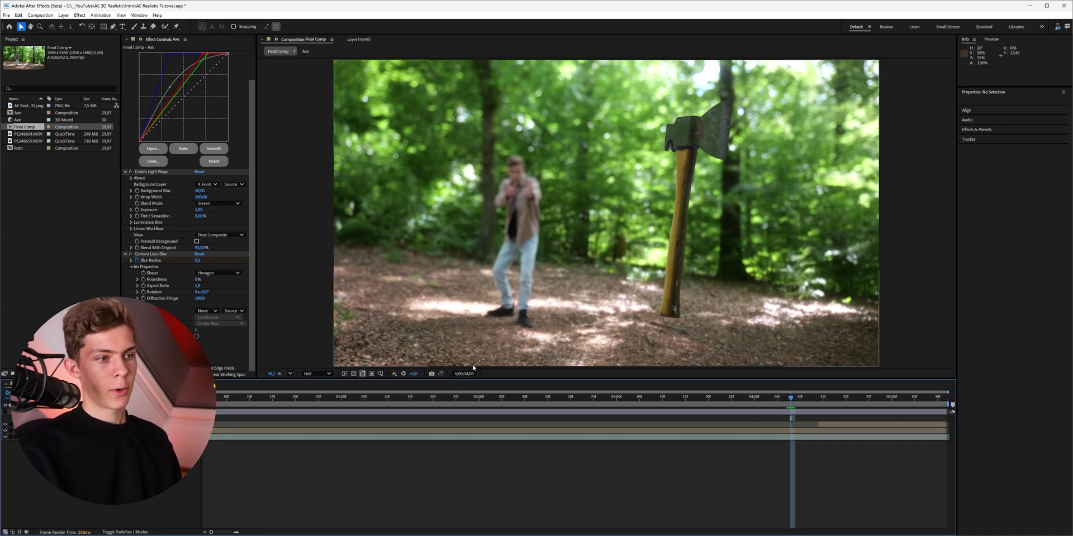
click(198, 261)
text(5)
key(Return)
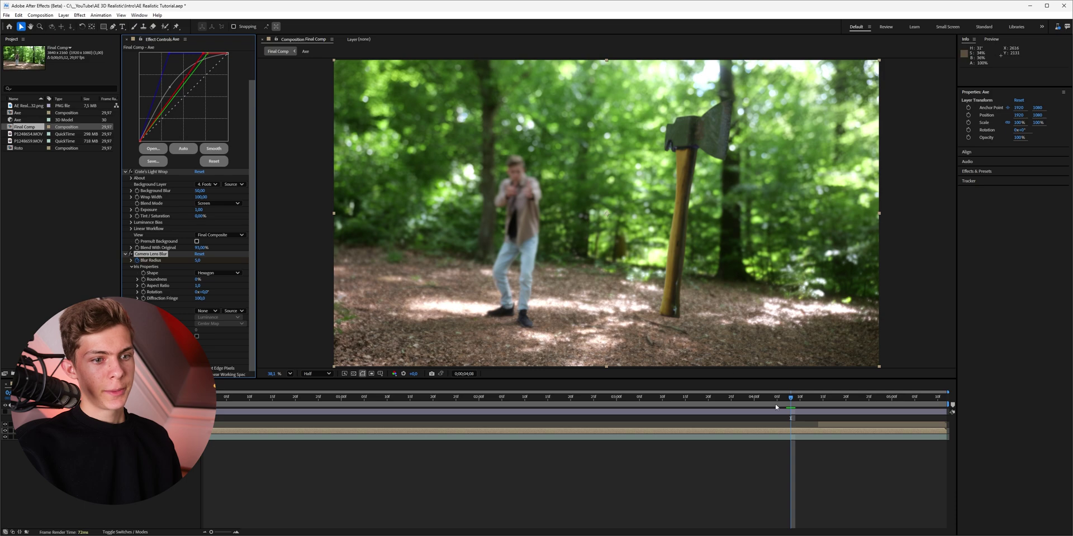
click(754, 490)
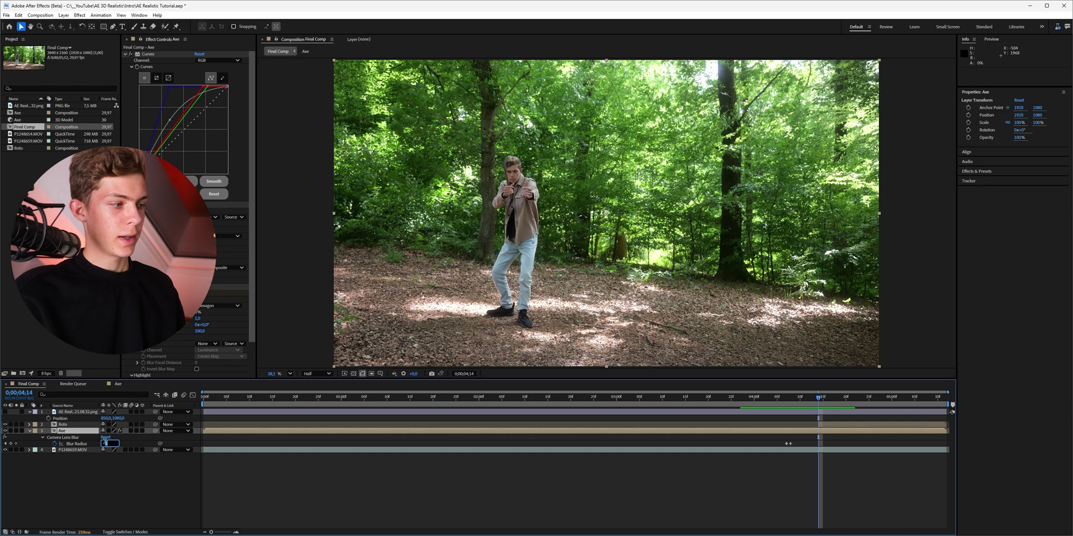
text(0)
key(Return)
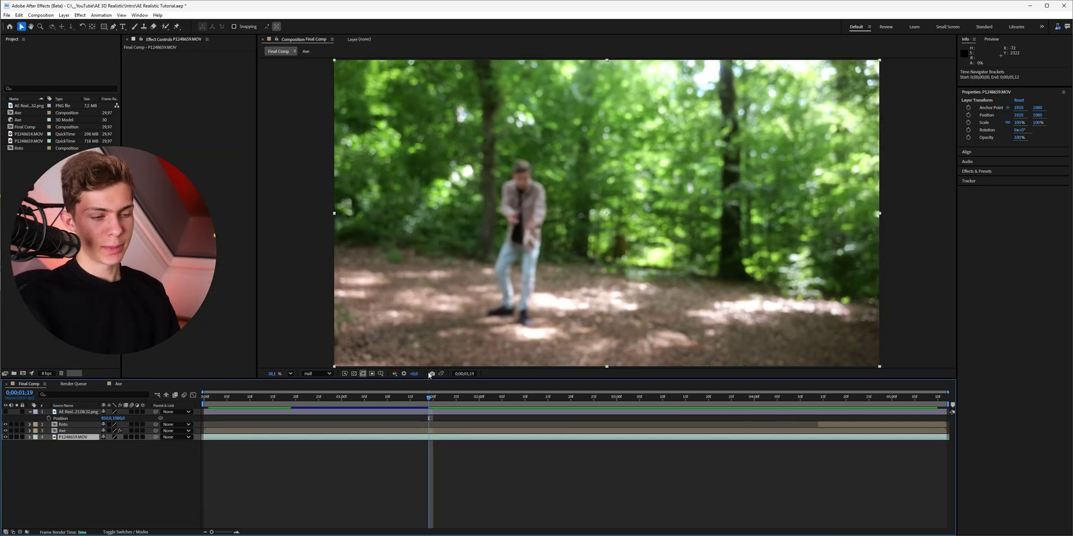
Apply Pixel Motion Blur to the axe, placed above Curves, with 16 shutter samples
drag(429, 402, 809, 407)
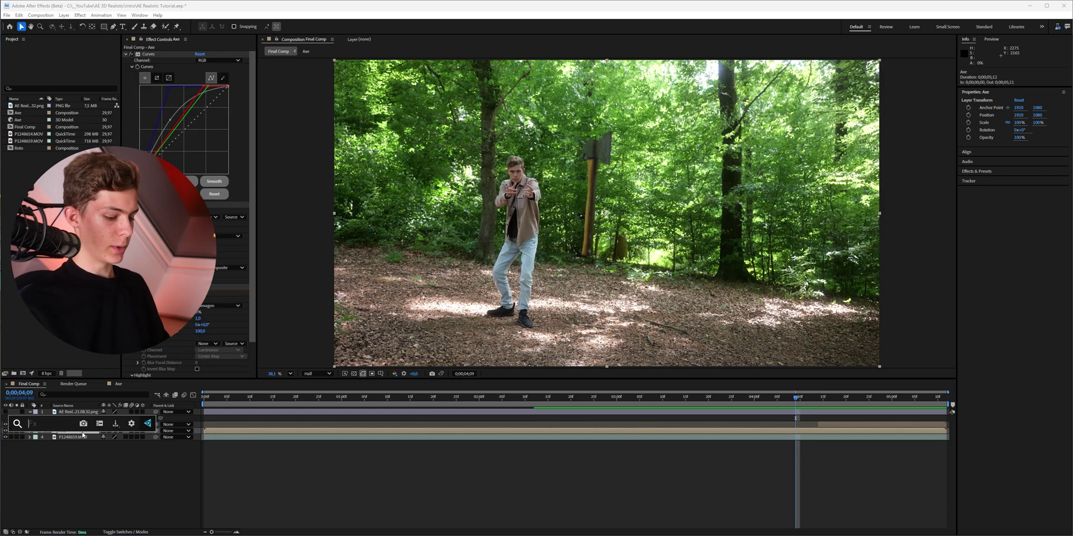
text(pixel)
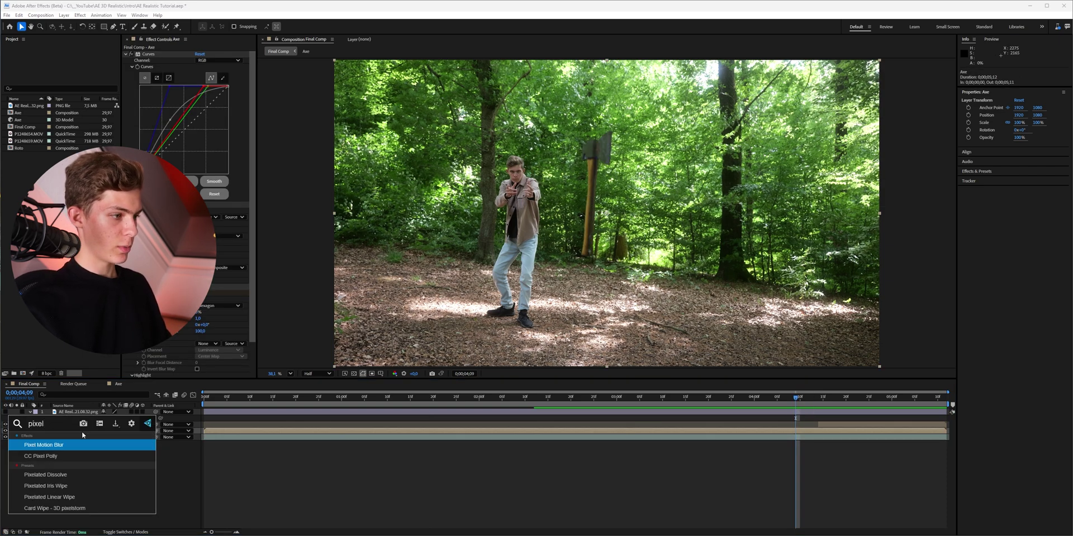
key(Return)
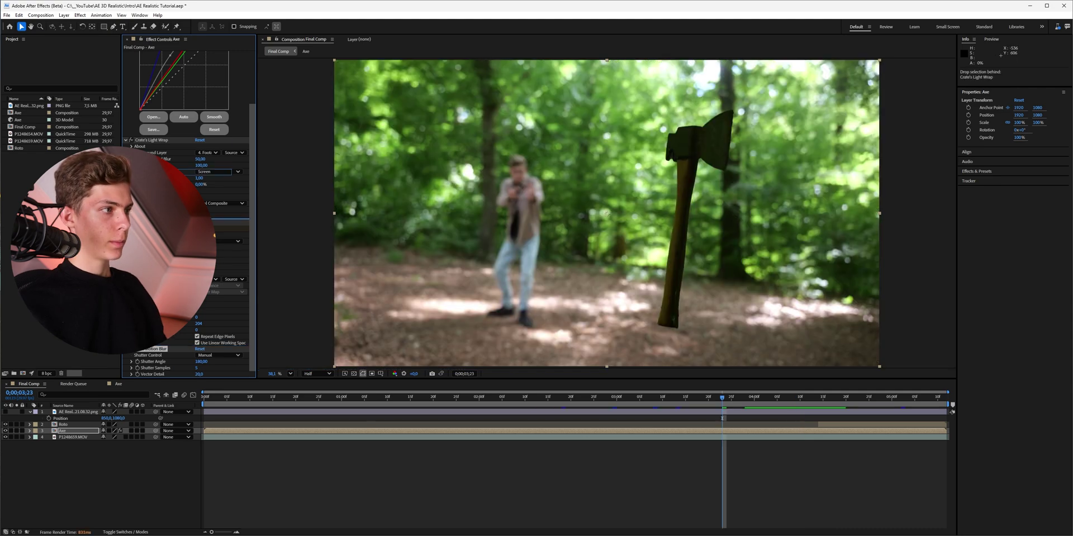
drag(150, 172, 150, 77)
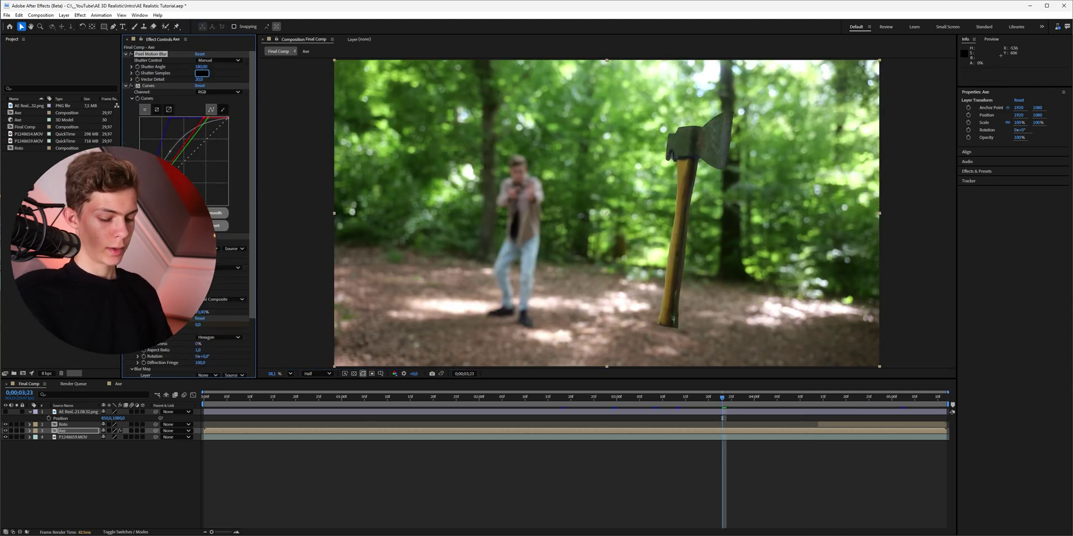
key(Return)
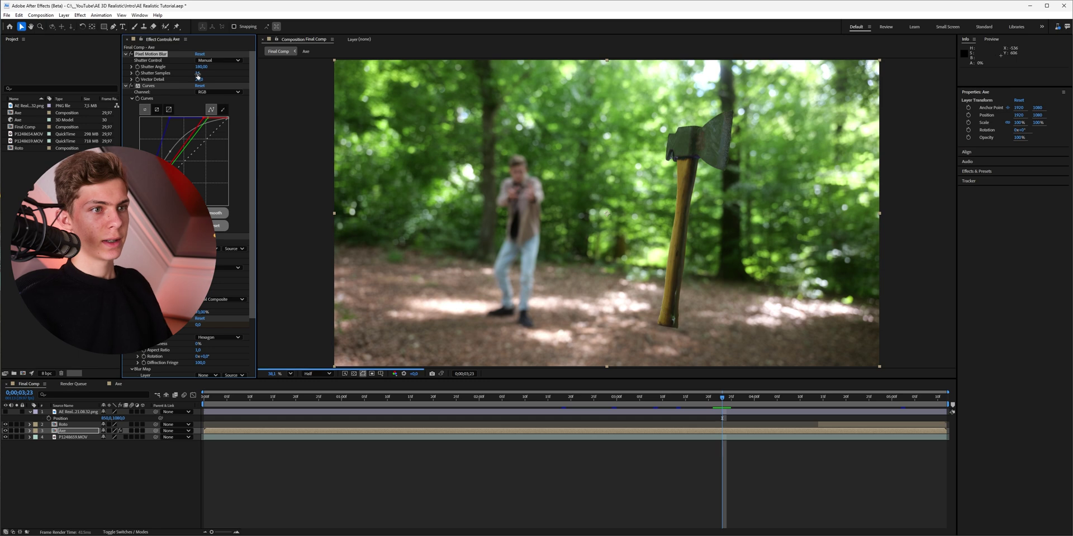
Review the motion-blurred axe around frame 3;10 with the viewer fit to the frame
click(730, 399)
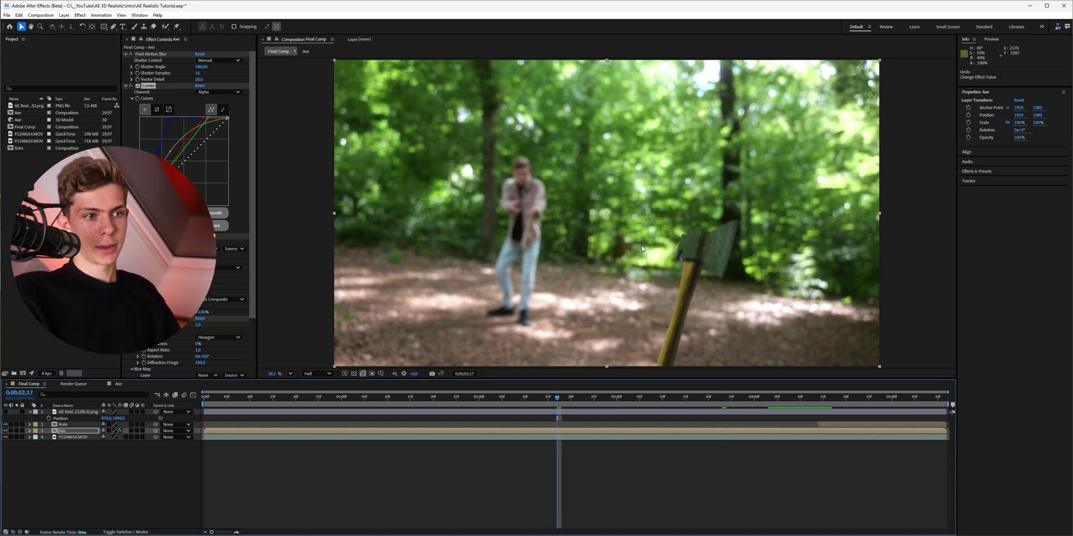
key(period)
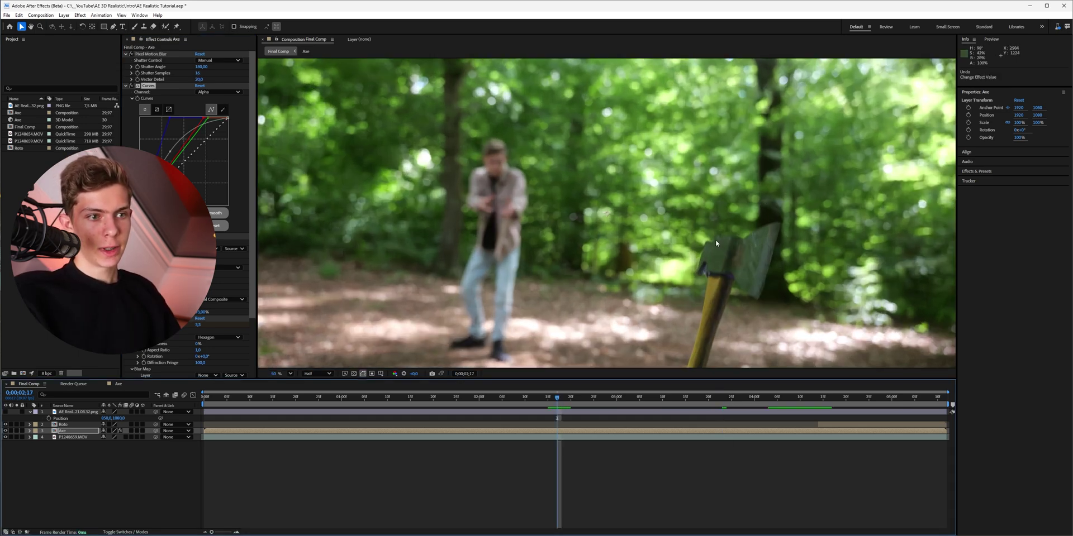
click(283, 375)
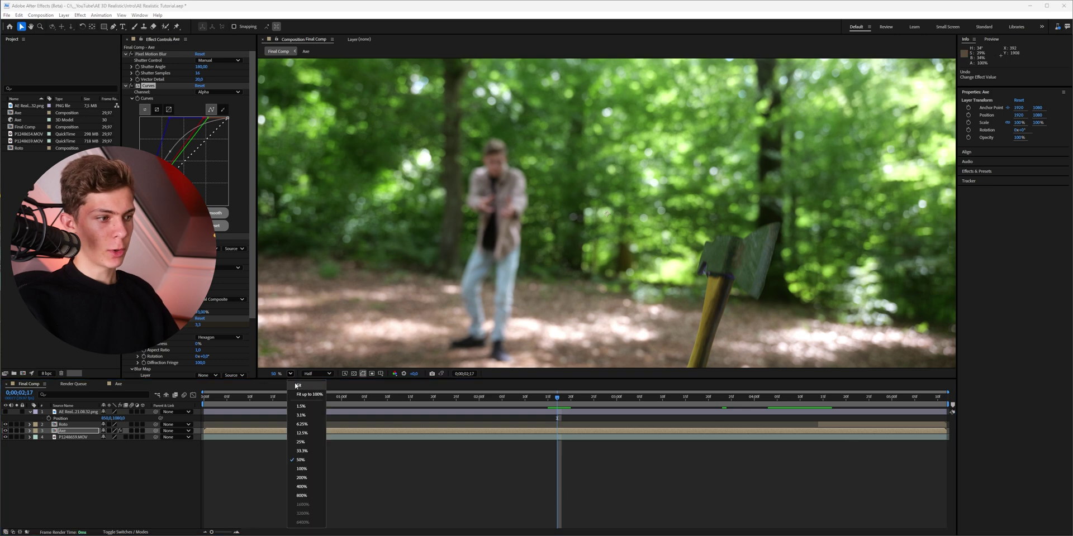
click(301, 386)
click(663, 398)
drag(665, 400, 796, 400)
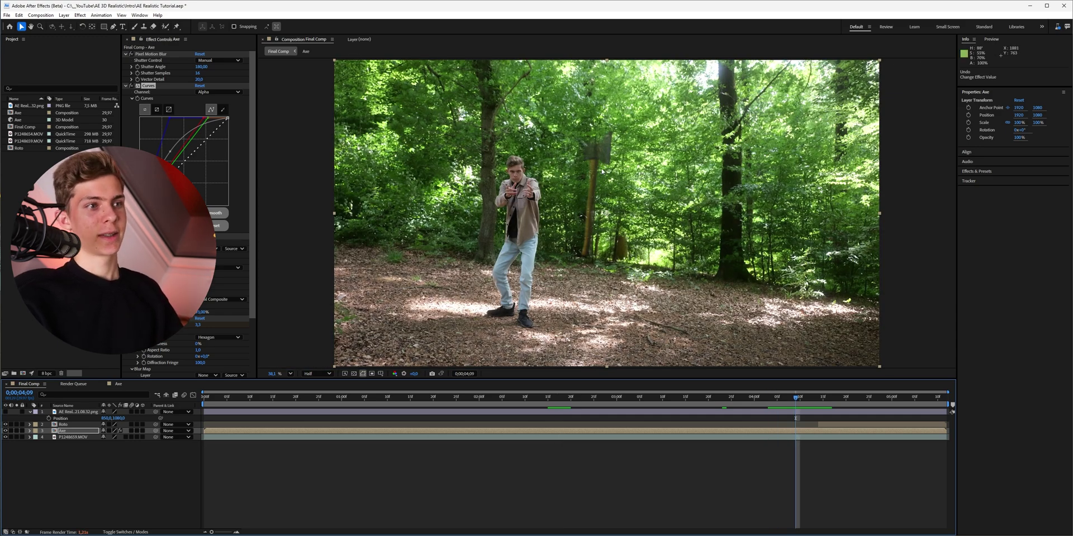
mouse_move(796, 400)
mouse_down()
mouse_move(777, 400)
mouse_move(786, 402)
mouse_up()
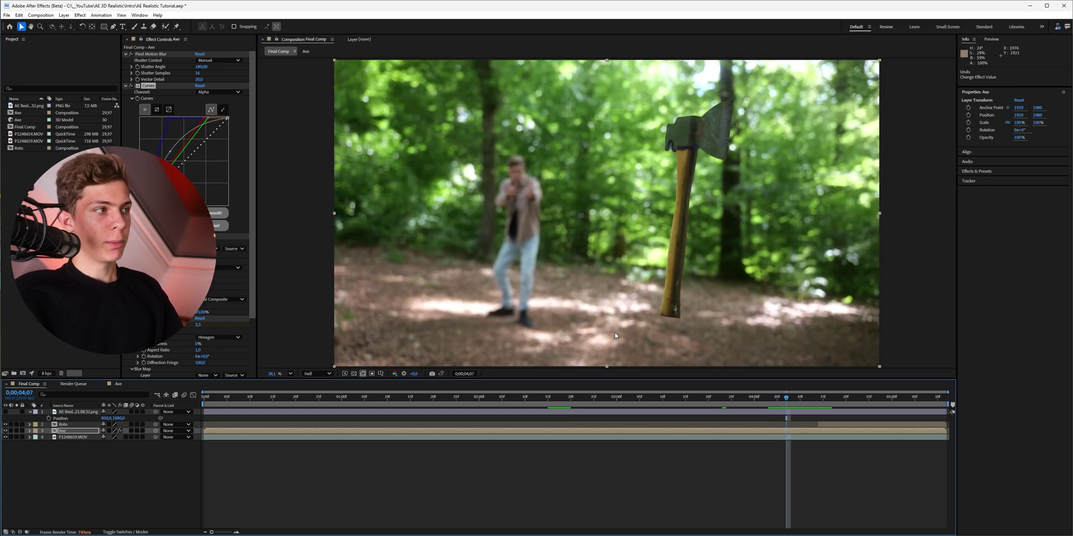
Reset the blur to 0, reshape the axe's curve at 4;09, and paste the blur keyframe at 4;15
key(ctrl+z)
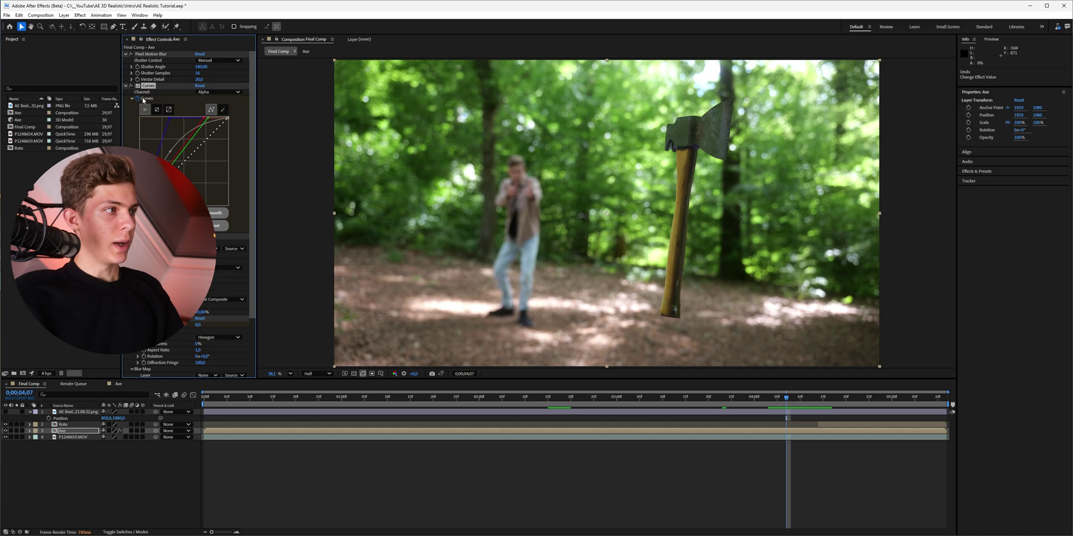
key(Page_Down)
key(Page_Down)
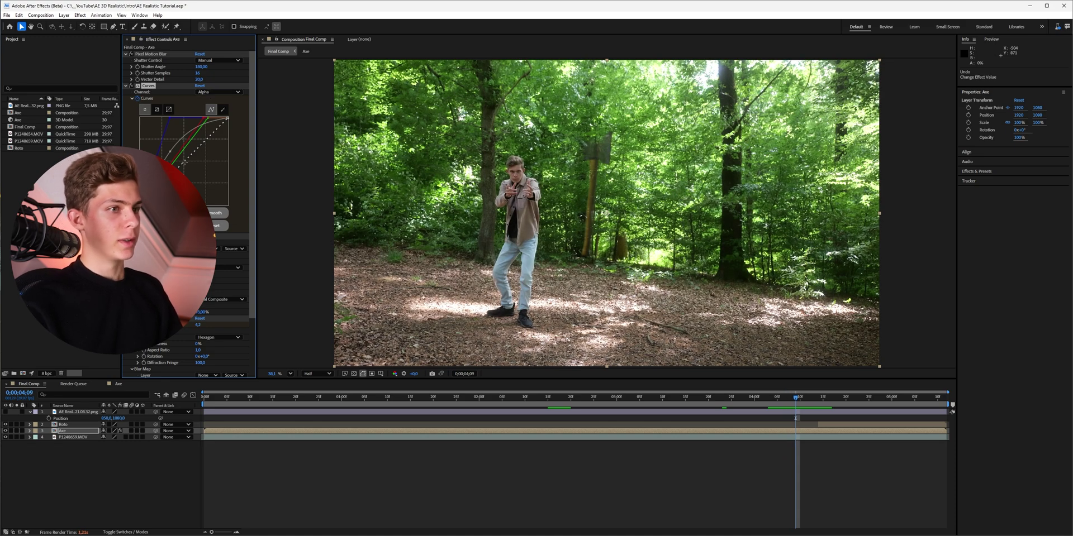
drag(185, 162, 180, 160)
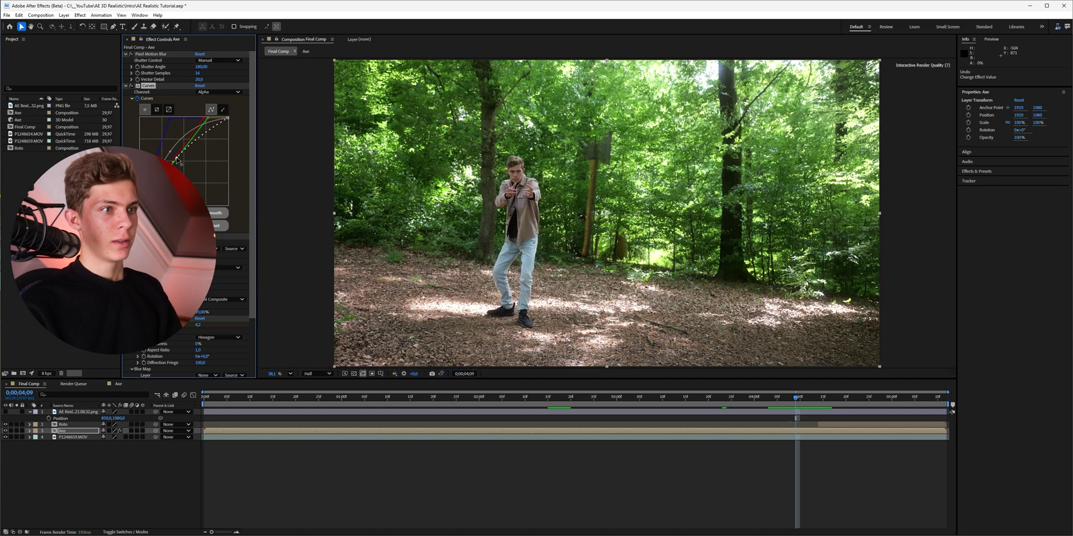
key(Page_Down)
key(Page_Down)
key(Page_Down)
key(Page_Down)
key(Page_Down)
key(Page_Down)
key(ctrl+v)
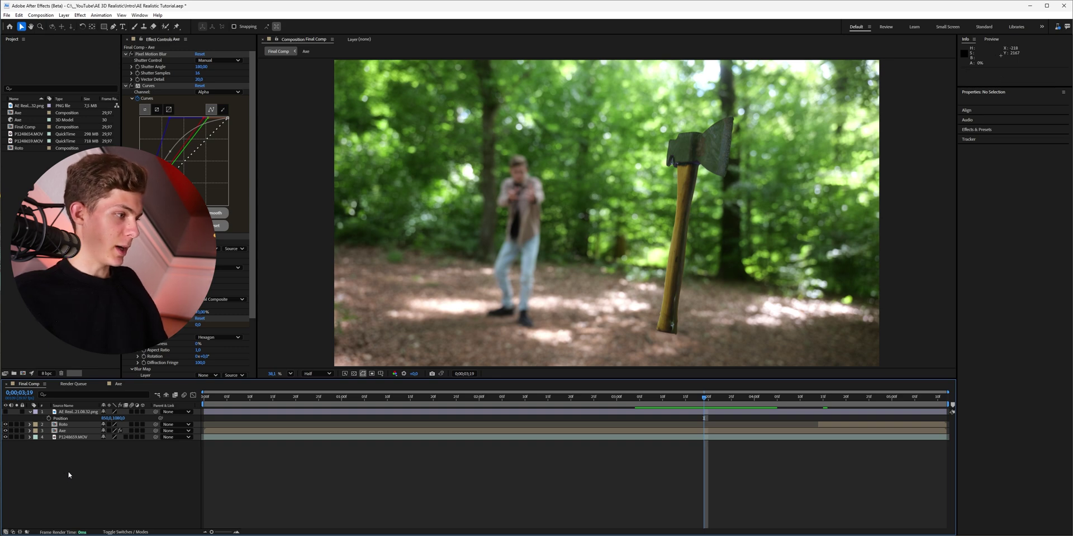
Create Adjustment Layer 1 and apply Lumetri Color to it via an effect search for 'lum'
key(ctrl+alt+y)
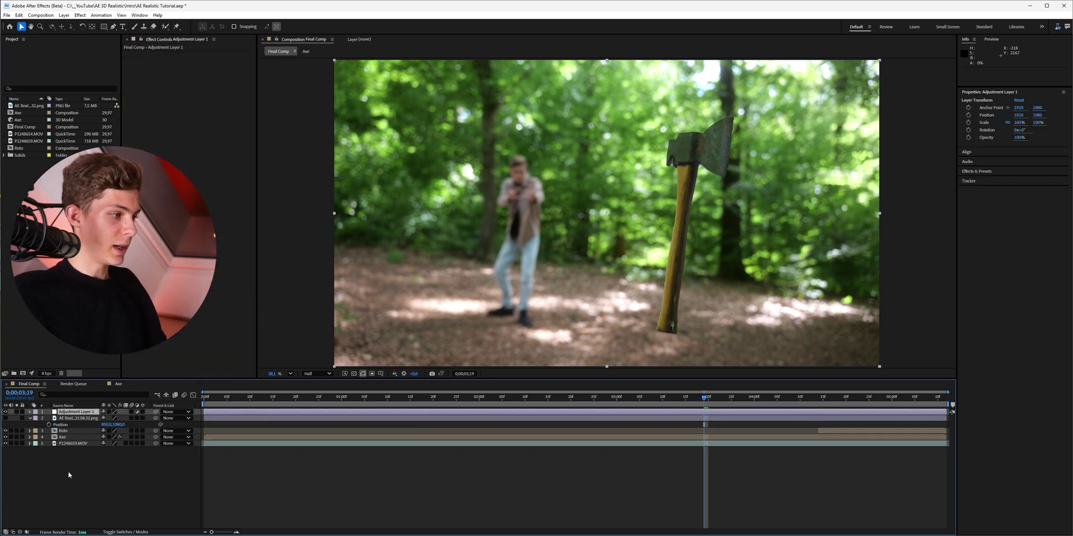
key(ctrl+space)
text(lum)
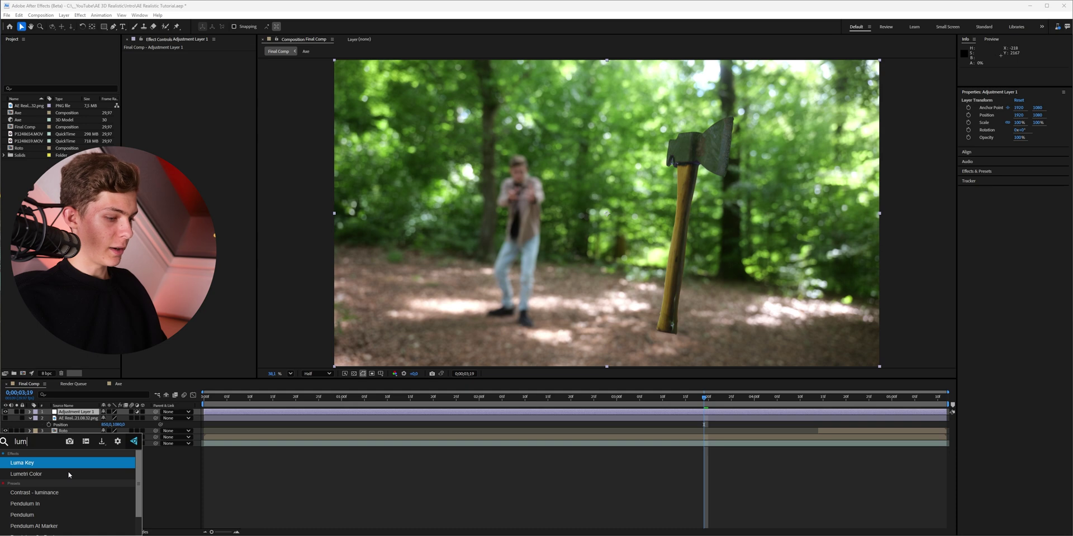
click(69, 475)
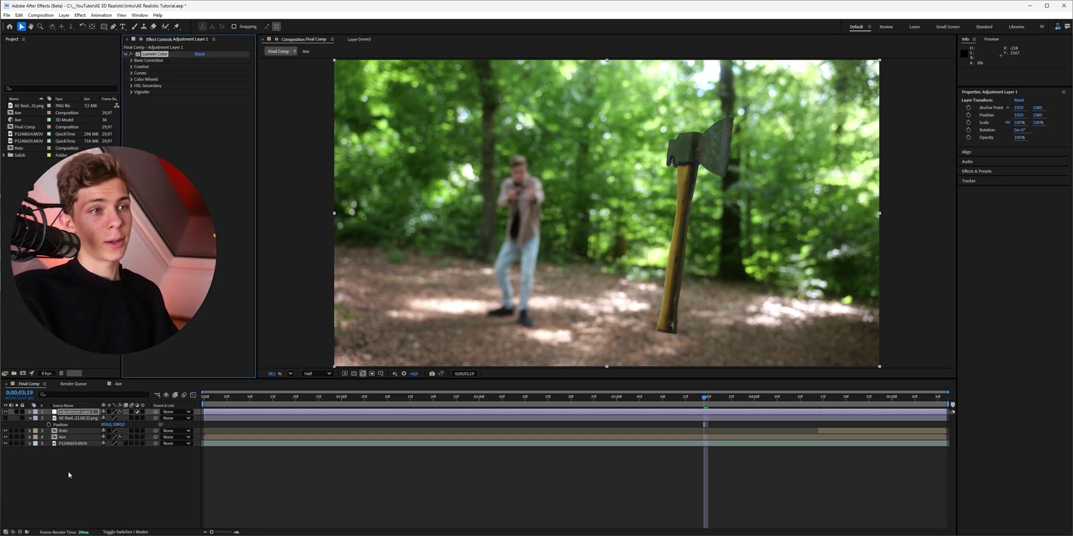